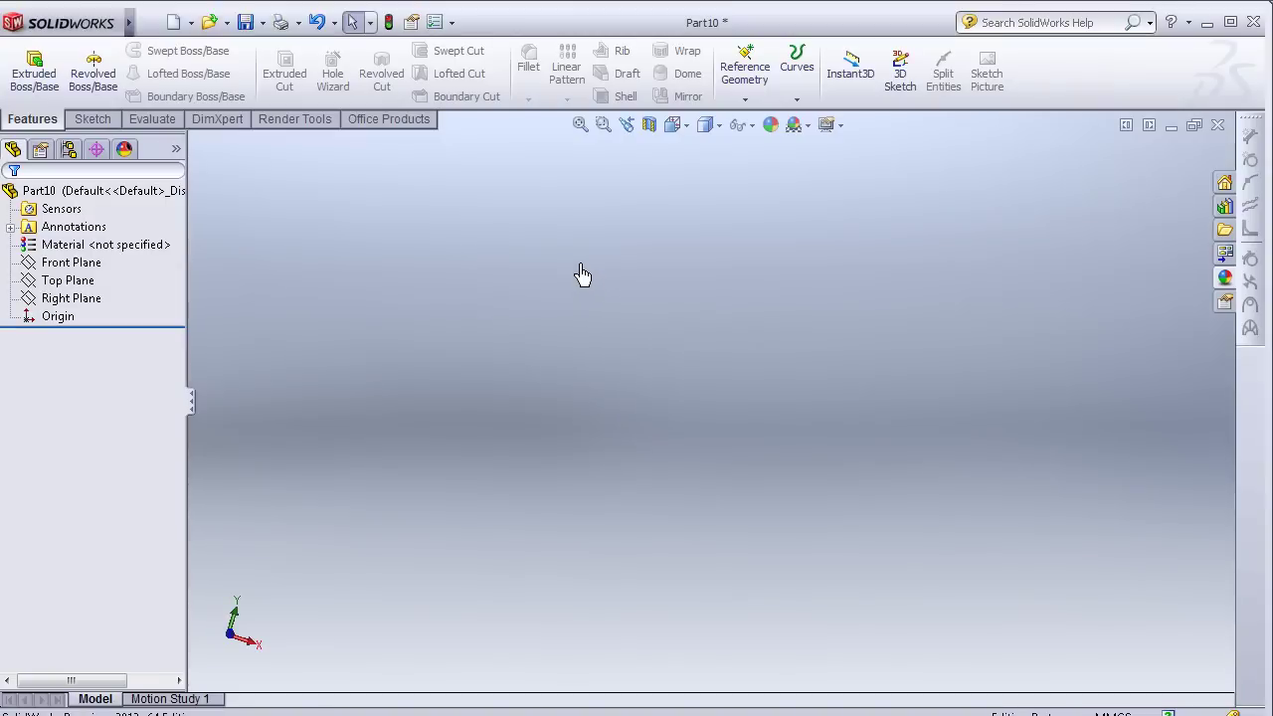
Step: Start a sketch on the Top Plane and draw a circle centred on the origin
{"action": "left_click", "coordinate": [67, 281]}
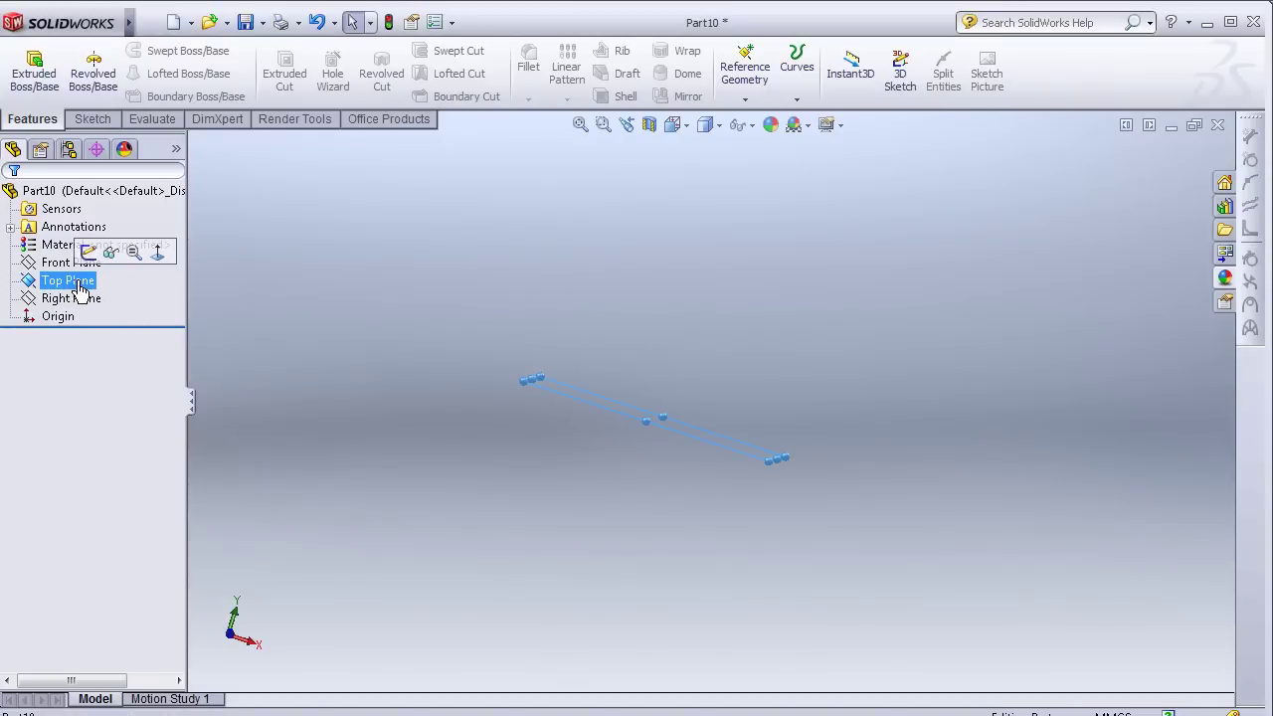
{"action": "left_click", "coordinate": [115, 258]}
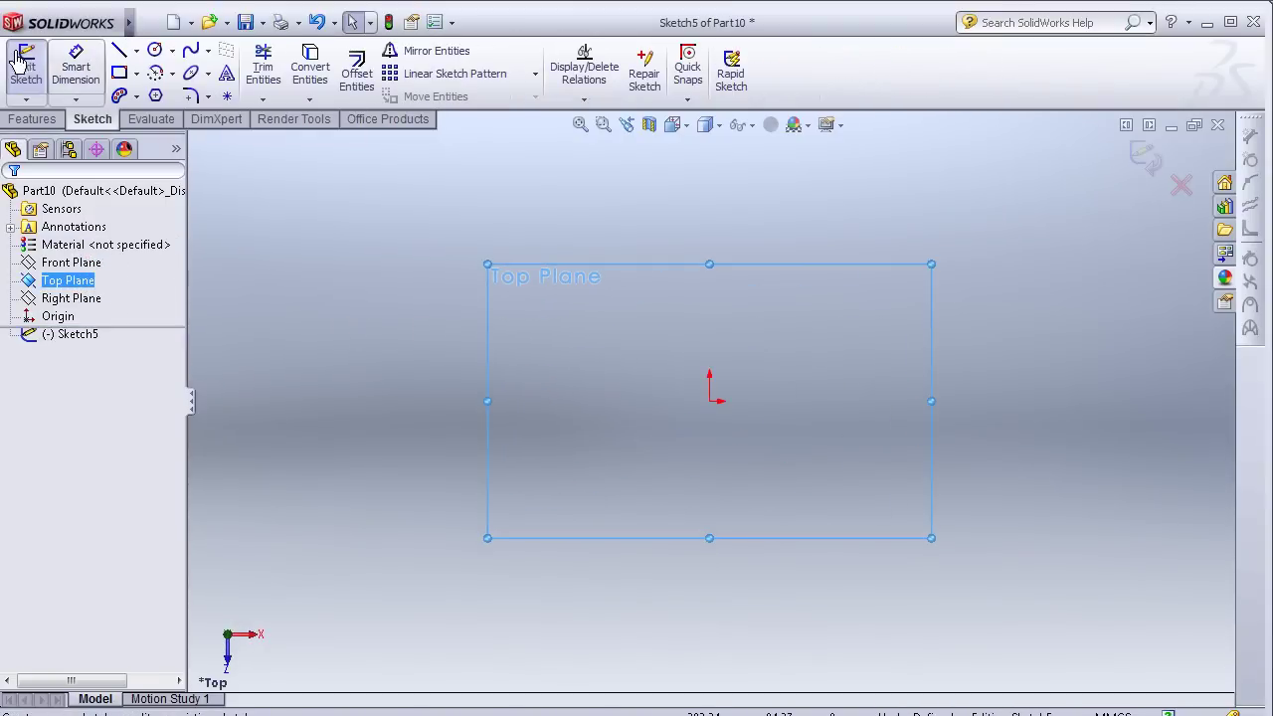
{"action": "left_click", "coordinate": [156, 51]}
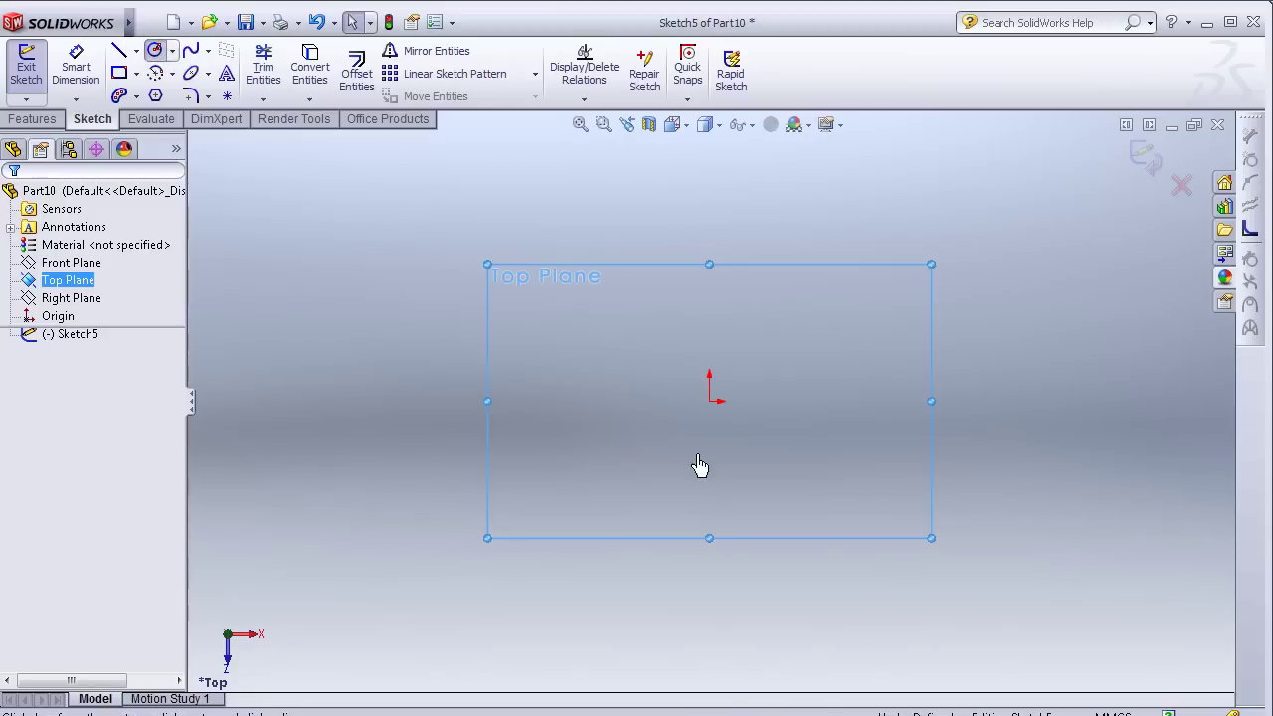
{"action": "left_click", "coordinate": [709, 401]}
{"action": "left_click", "coordinate": [753, 357]}
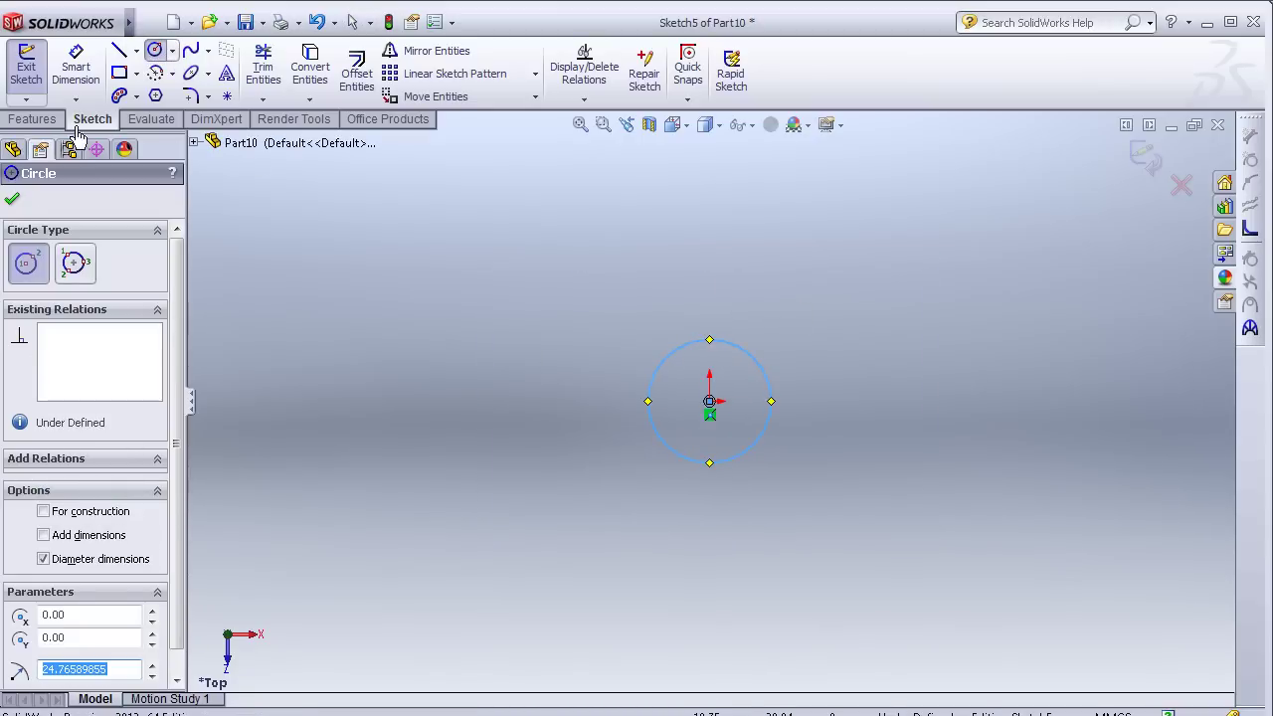
Step: Dimension the circle's diameter to 60 mm
{"action": "left_click", "coordinate": [76, 66]}
{"action": "left_click", "coordinate": [655, 374]}
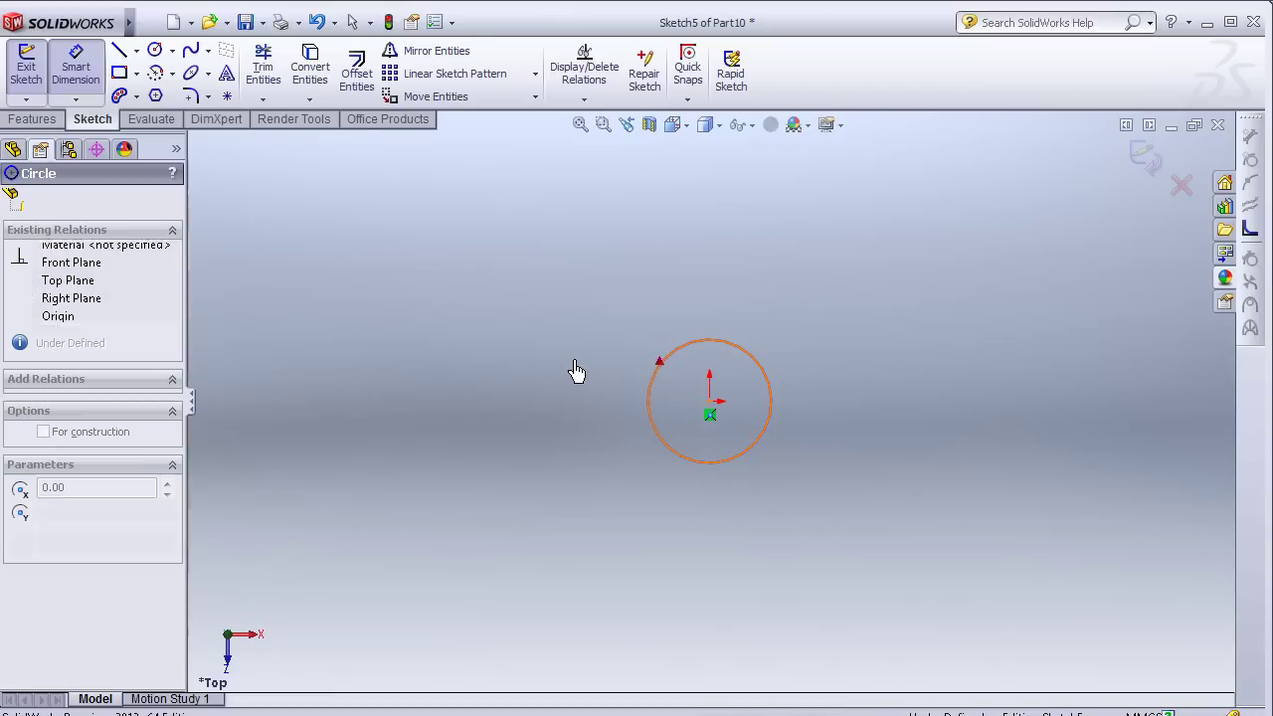
{"action": "left_click", "coordinate": [575, 370]}
{"action": "type", "text": "5"}
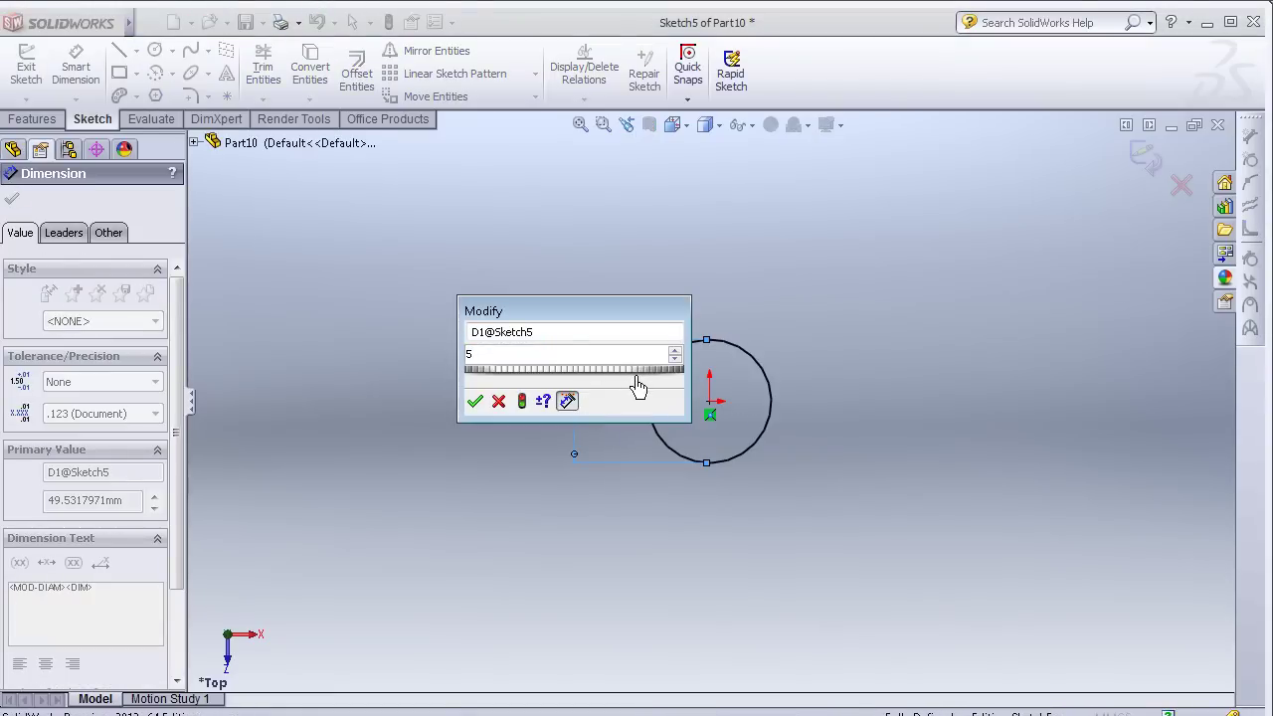
{"action": "key", "text": "BackSpace"}
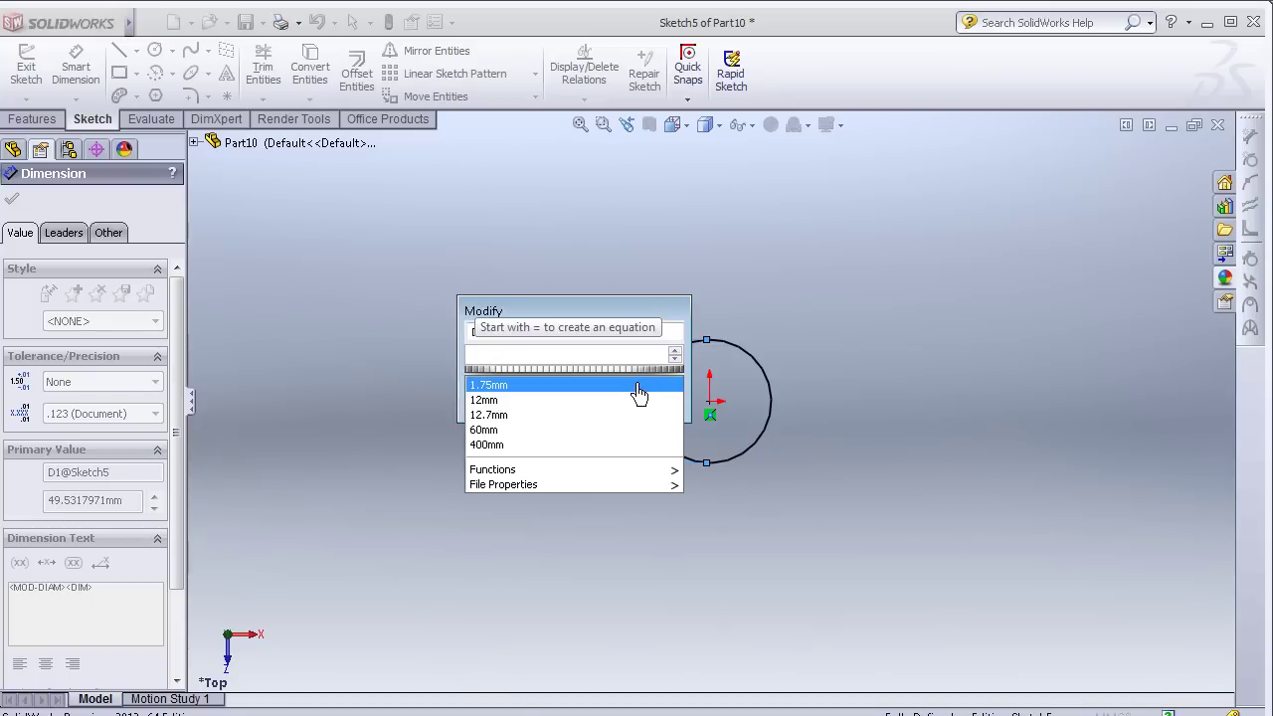
{"action": "type", "text": "60"}
{"action": "left_click", "coordinate": [477, 408]}
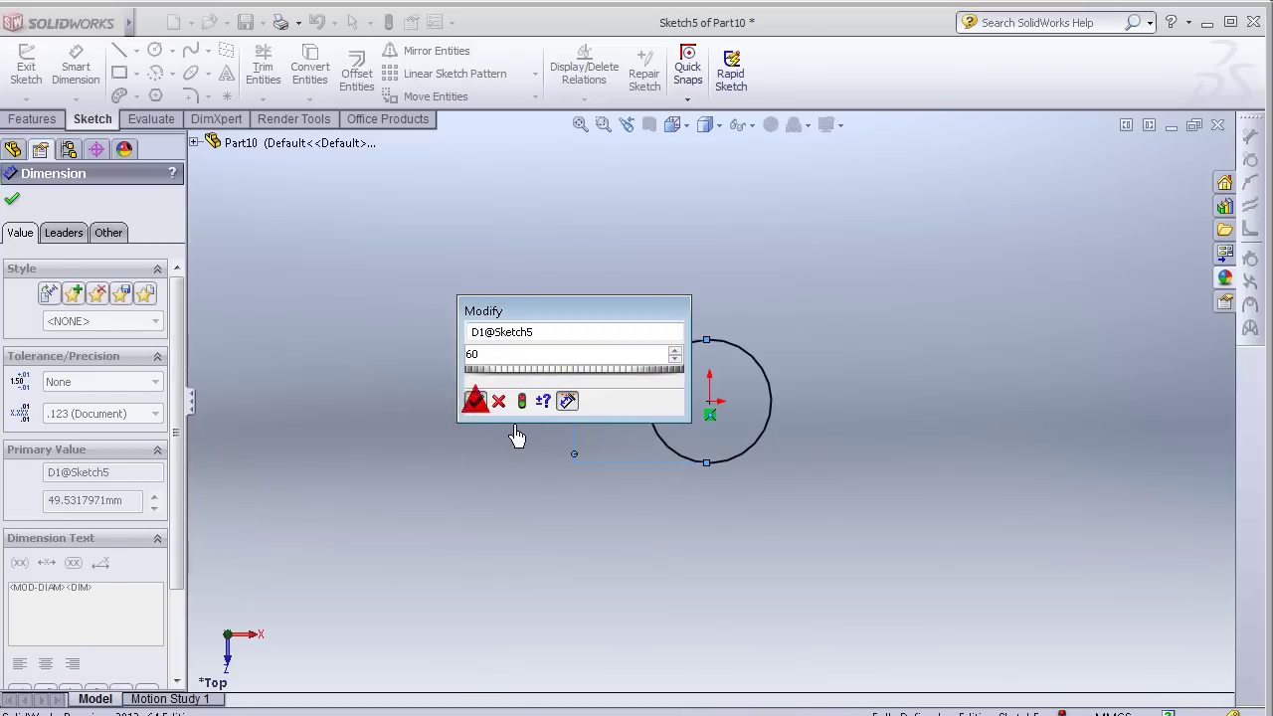
{"action": "left_click", "coordinate": [31, 122]}
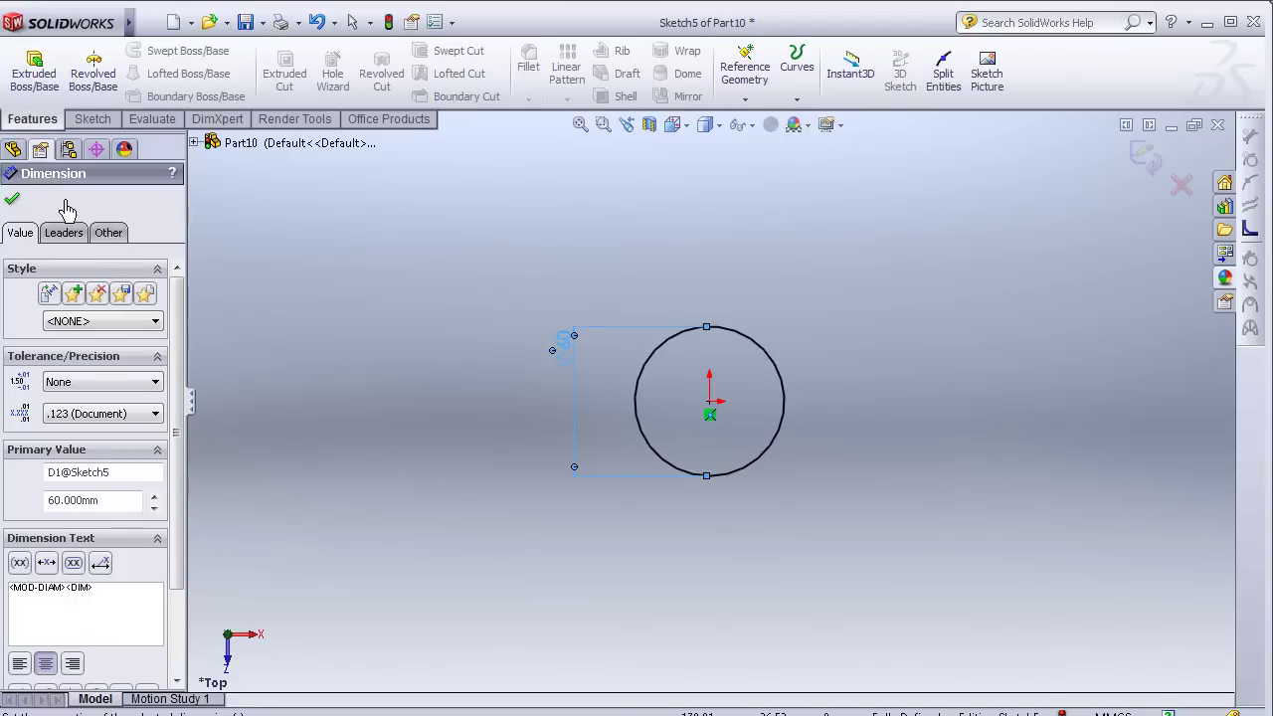
Step: Extrude the 60 mm circle Mid Plane to a 250 mm depth
{"action": "left_click", "coordinate": [34, 72]}
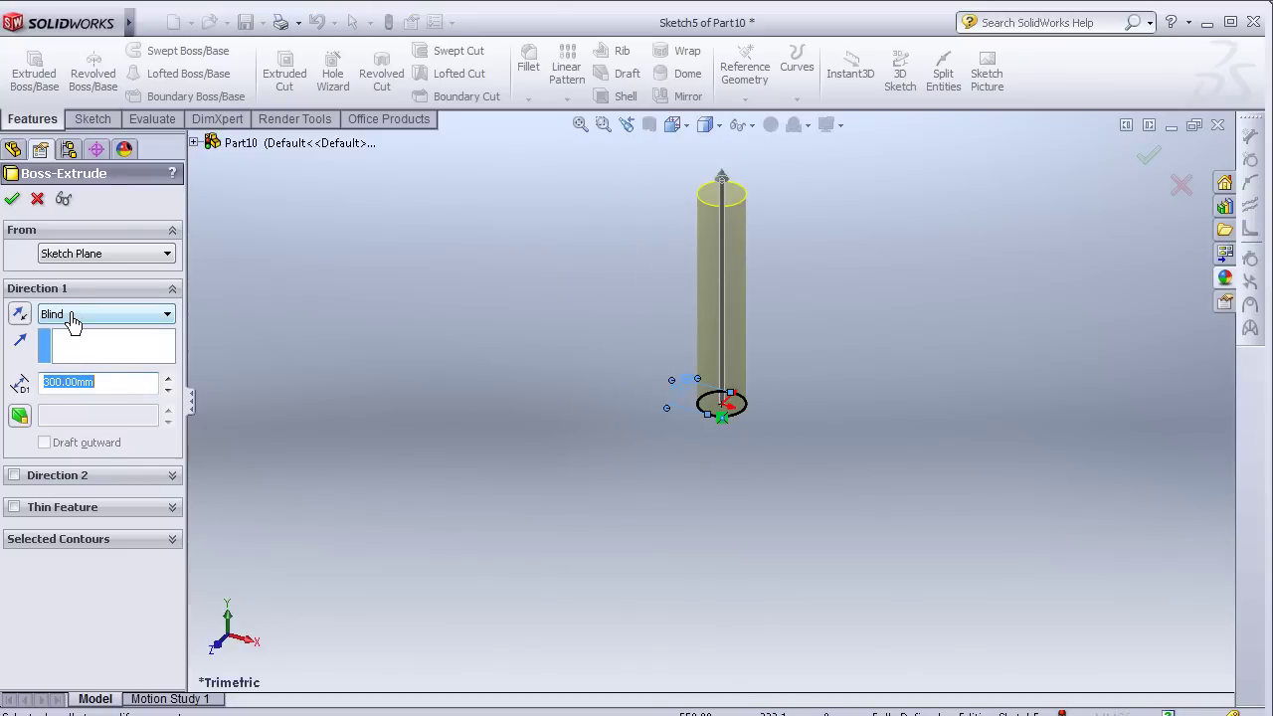
{"action": "left_click", "coordinate": [71, 315]}
{"action": "left_click", "coordinate": [117, 398]}
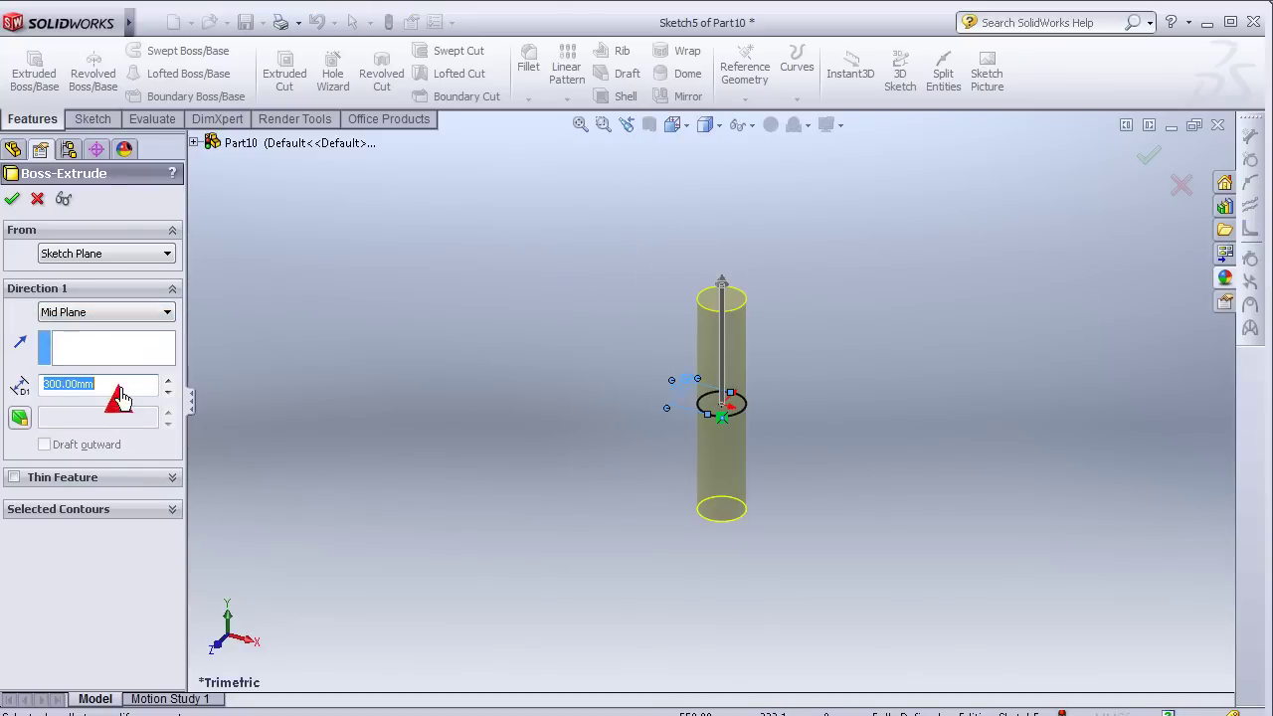
{"action": "type", "text": "250"}
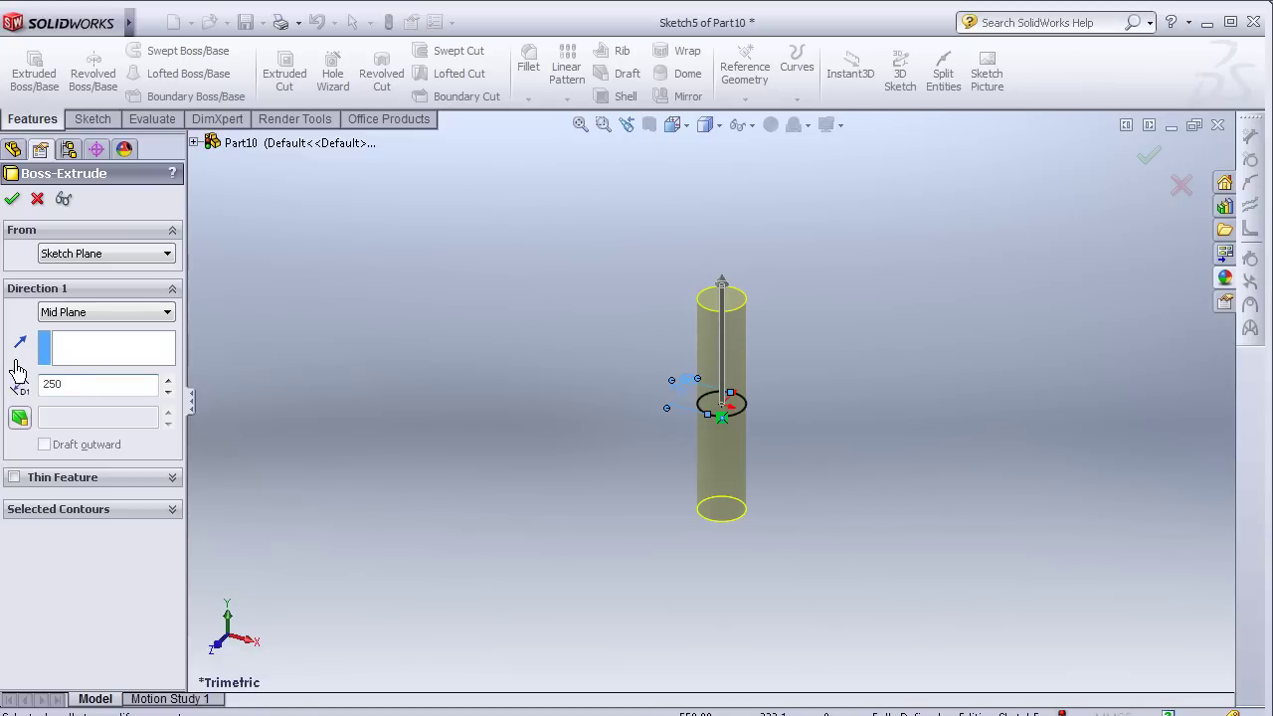
{"action": "key", "text": "Return"}
{"action": "left_click", "coordinate": [13, 200]}
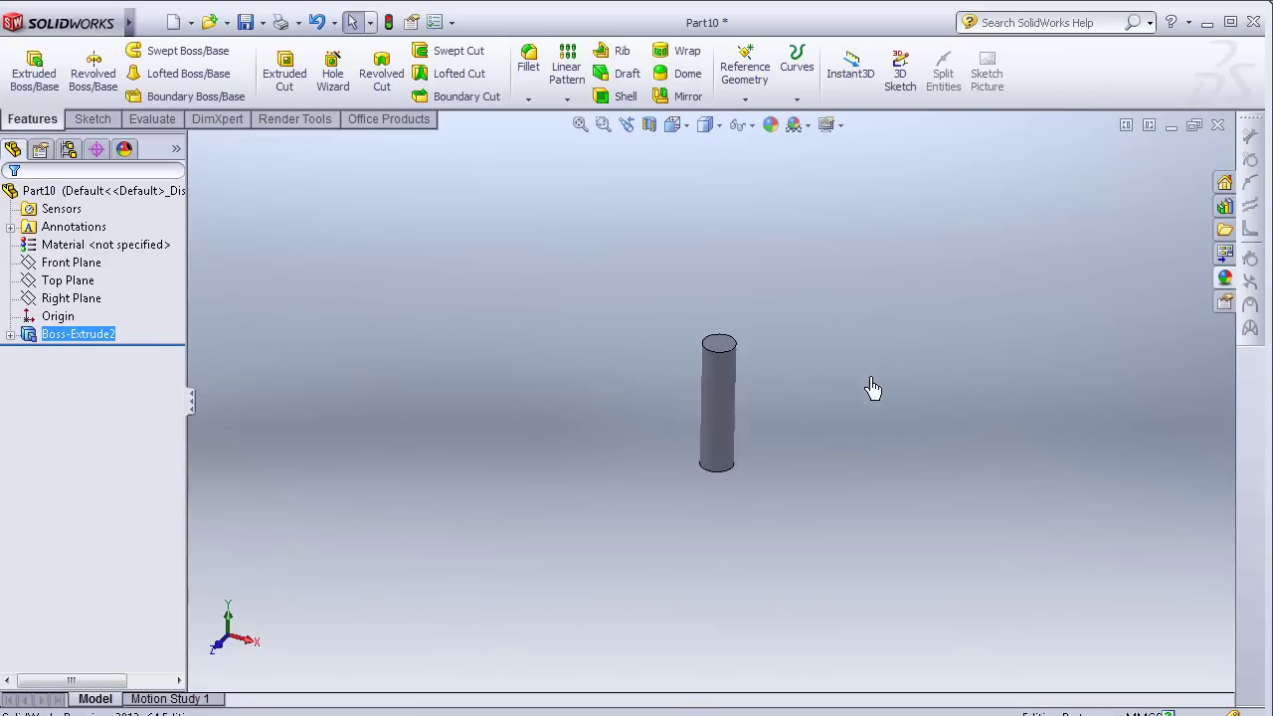
Step: Start a new sketch on the Top Plane and view it Normal To
{"action": "left_click", "coordinate": [67, 280]}
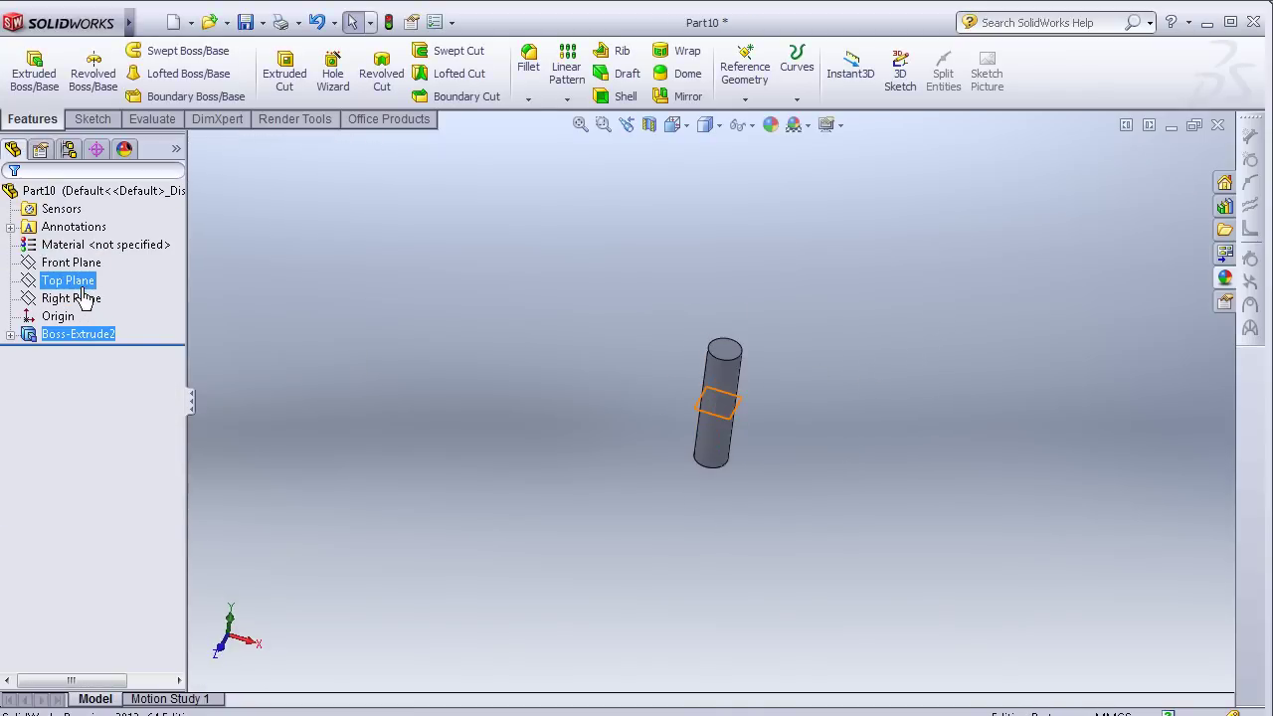
{"action": "left_click", "coordinate": [97, 255]}
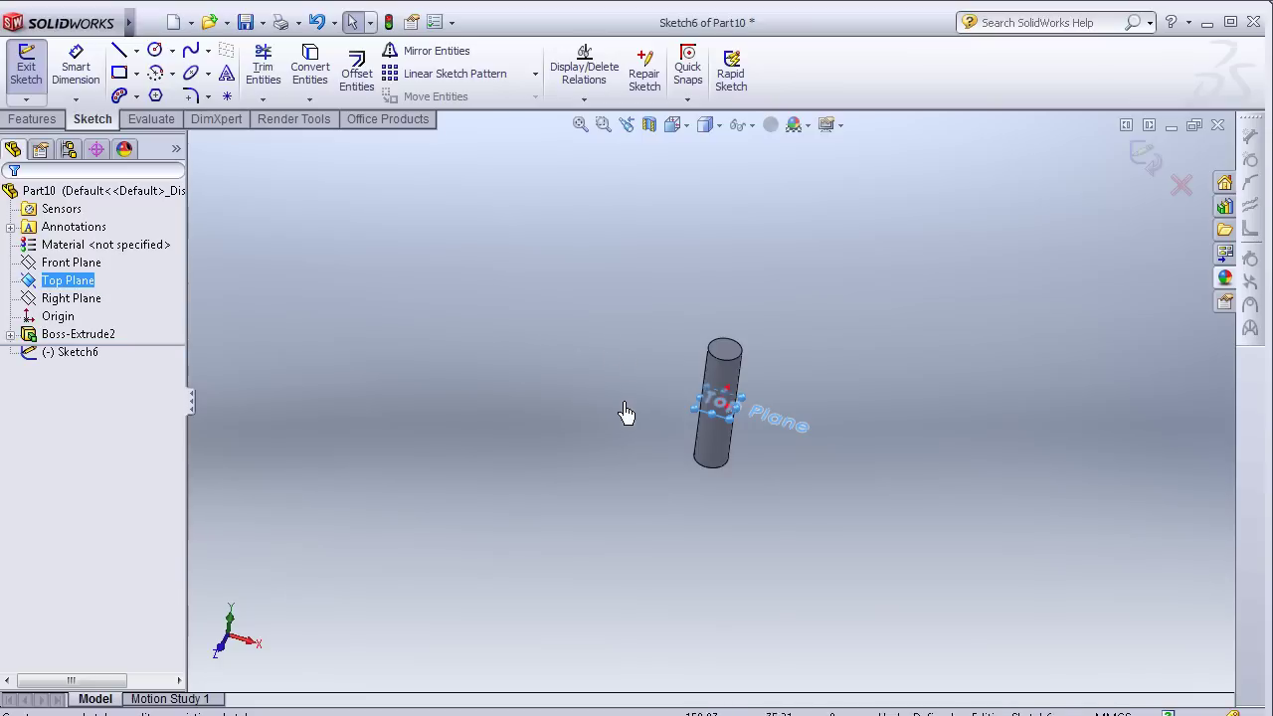
{"action": "key", "text": "space"}
{"action": "left_click", "coordinate": [660, 481]}
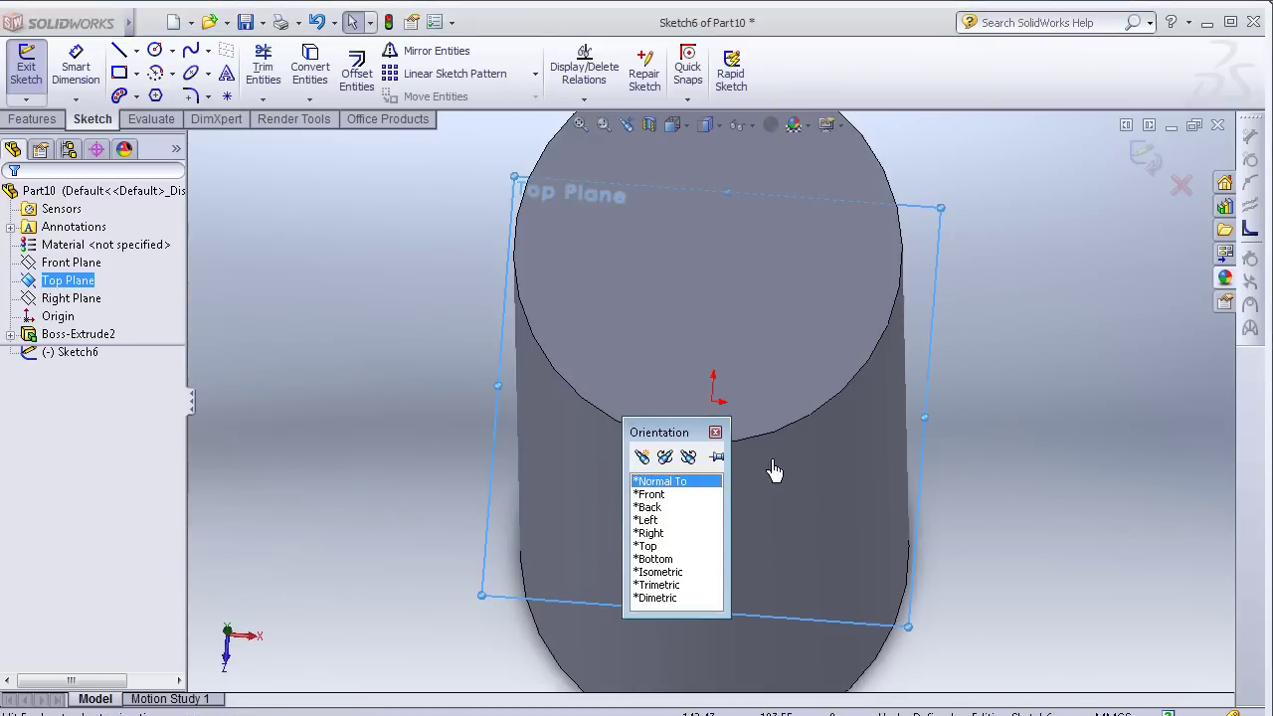
Step: Draw a 12-sided polygon from the origin, circumscribed around its construction circle
{"action": "left_click", "coordinate": [163, 100]}
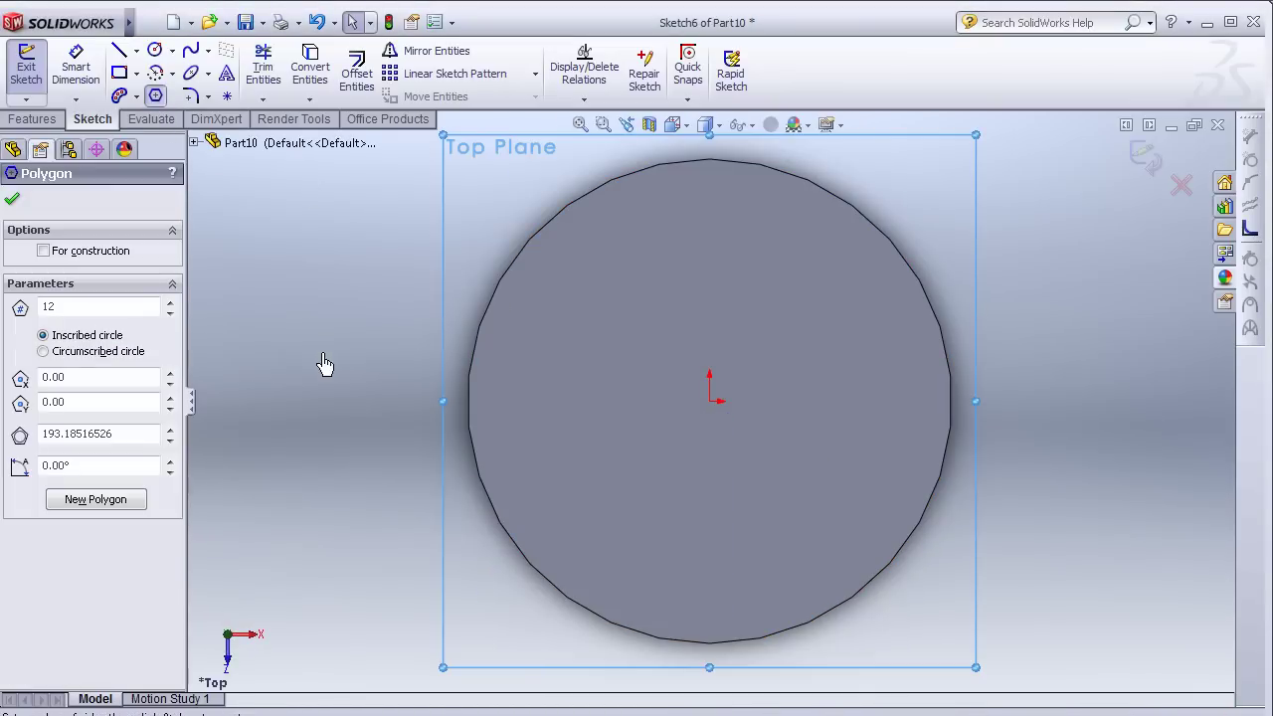
{"action": "key", "text": "f"}
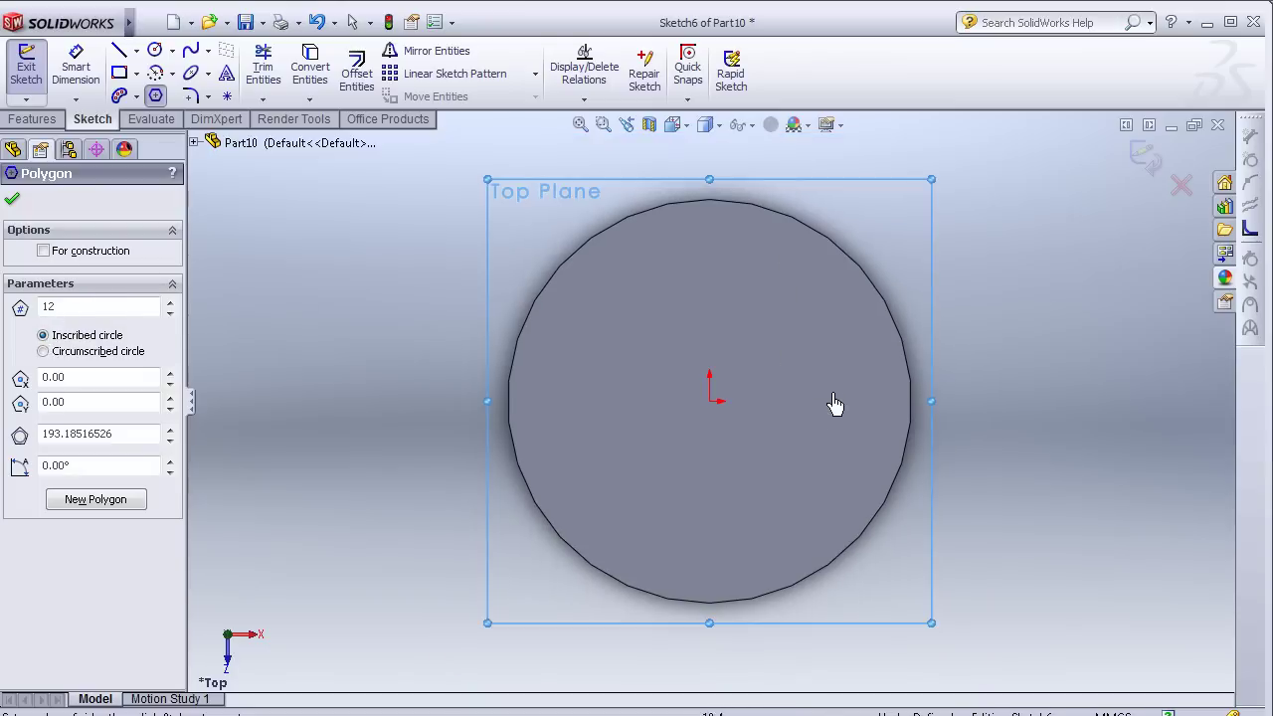
{"action": "left_click", "coordinate": [715, 416]}
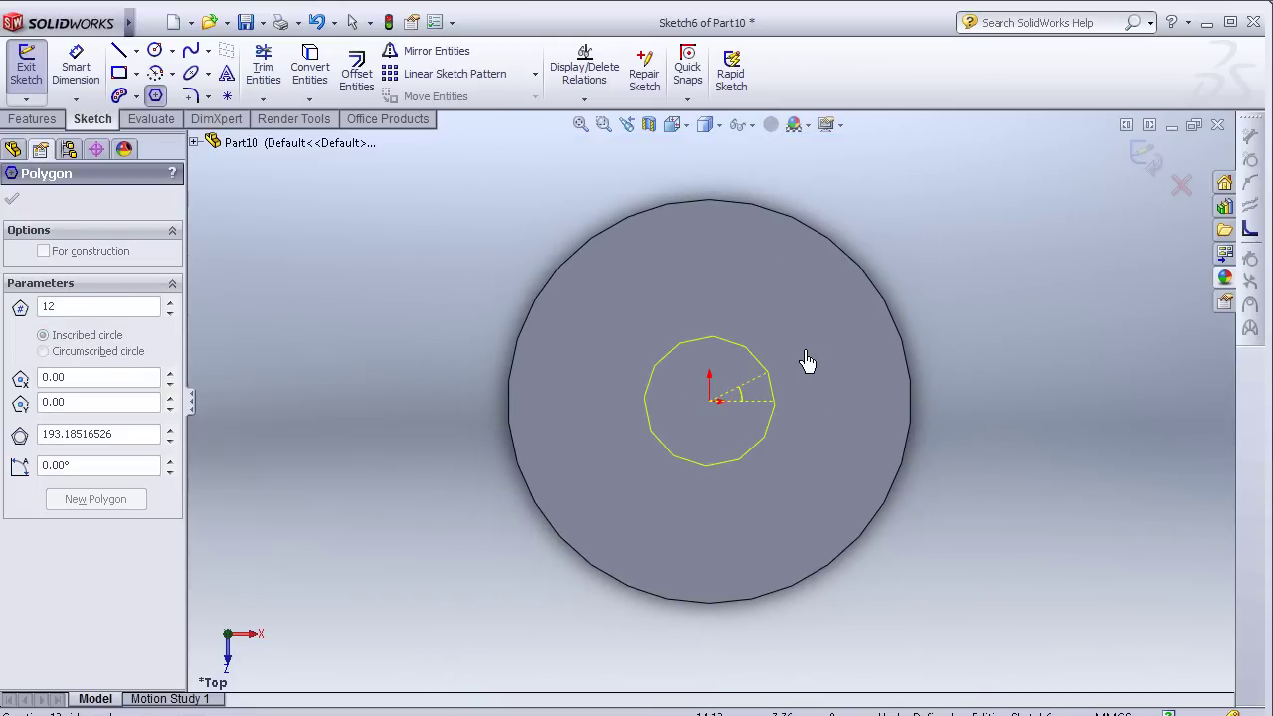
{"action": "key", "text": "f"}
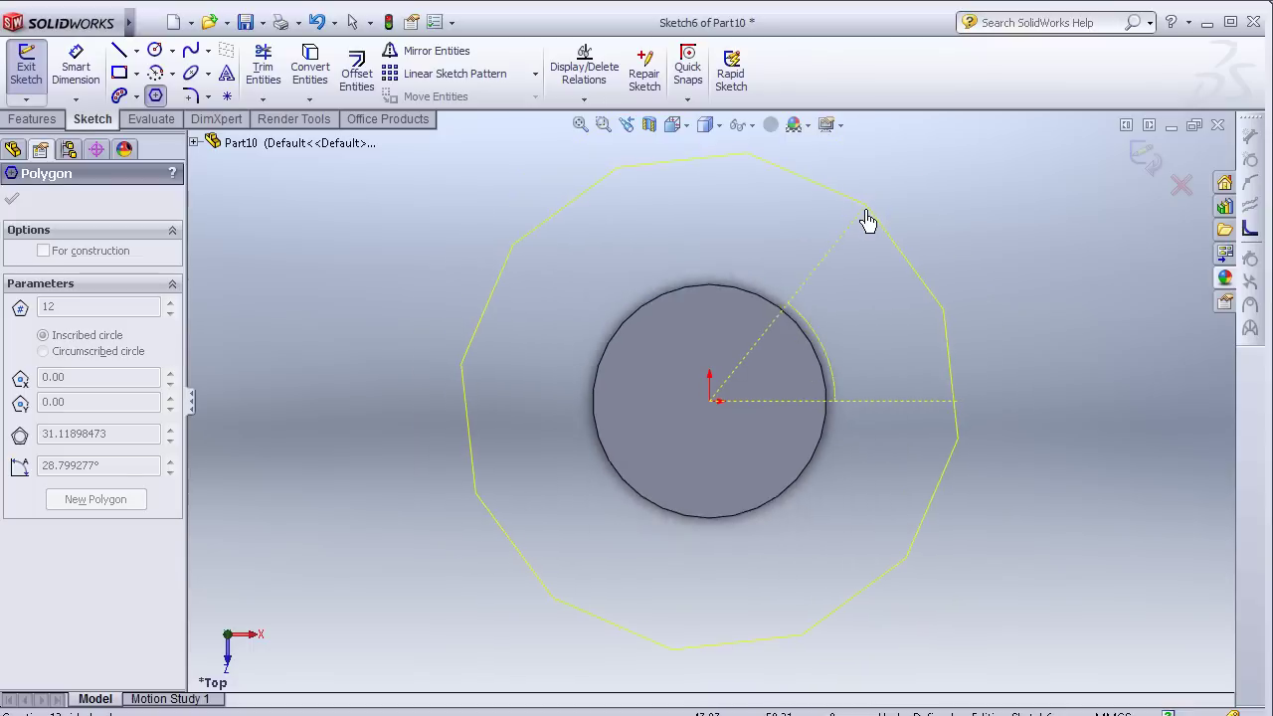
{"action": "left_click", "coordinate": [901, 244]}
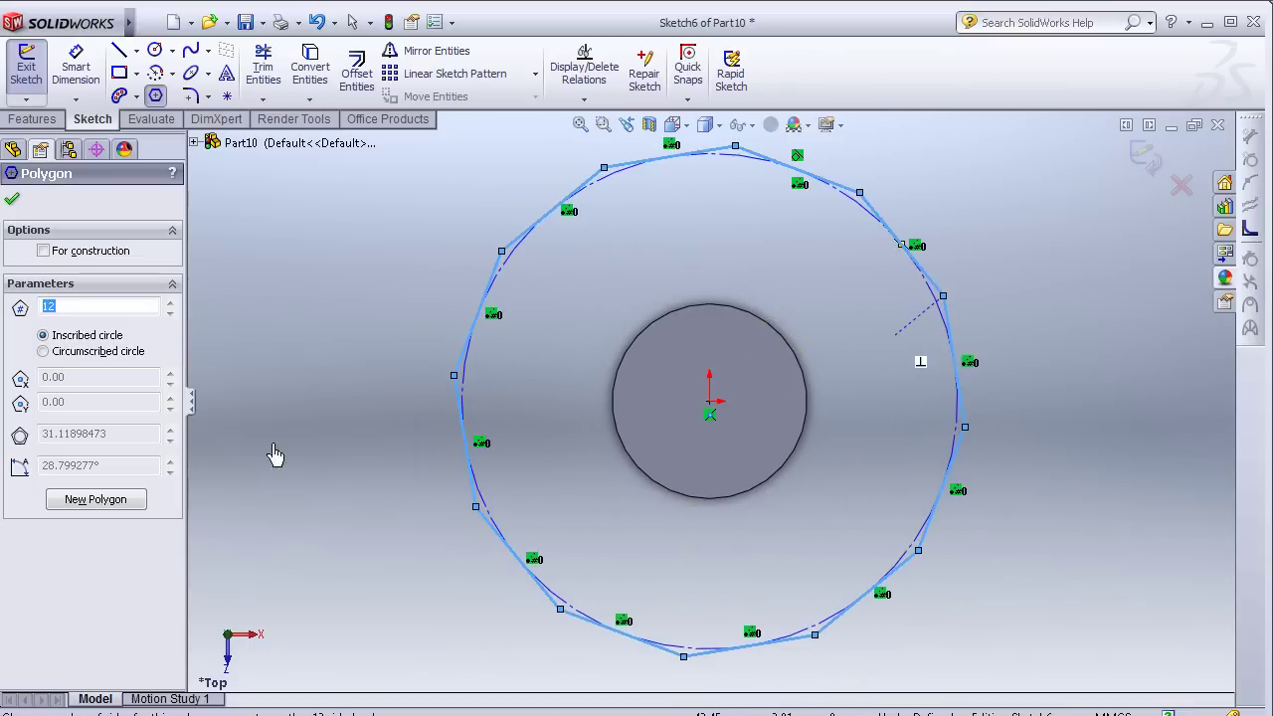
{"action": "left_click", "coordinate": [44, 353]}
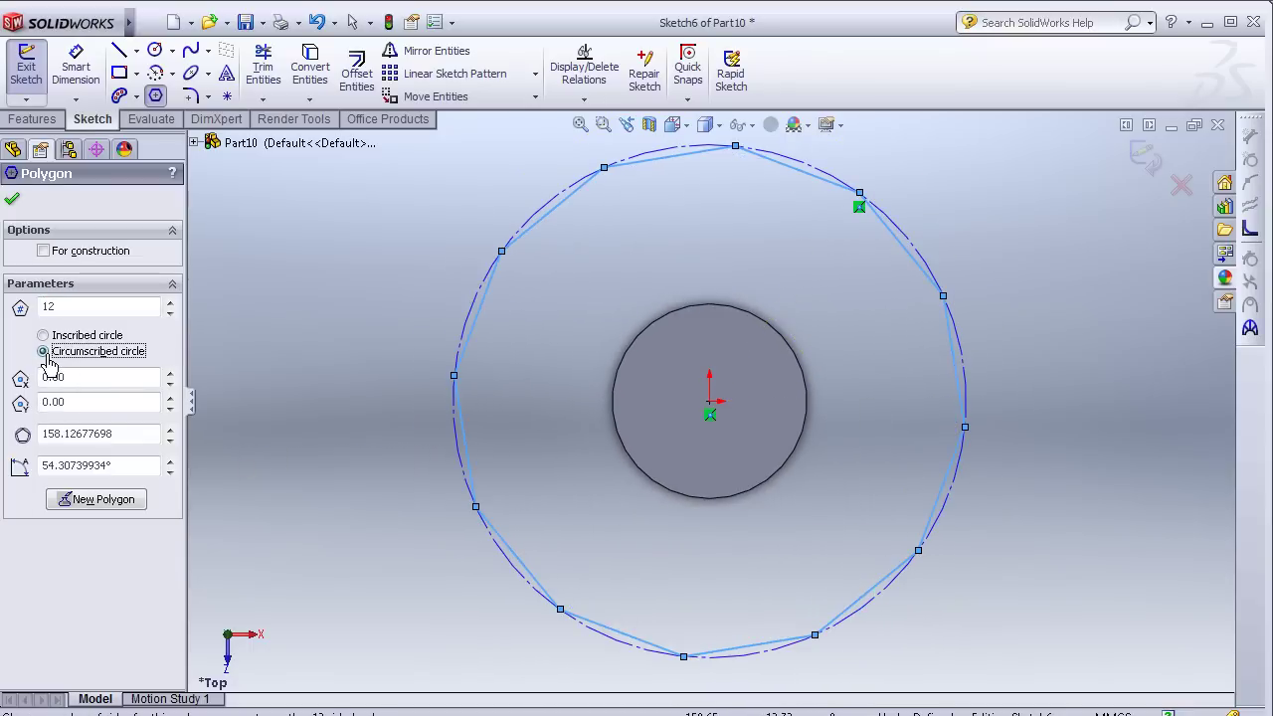
{"action": "left_click", "coordinate": [12, 199]}
{"action": "left_click", "coordinate": [75, 69]}
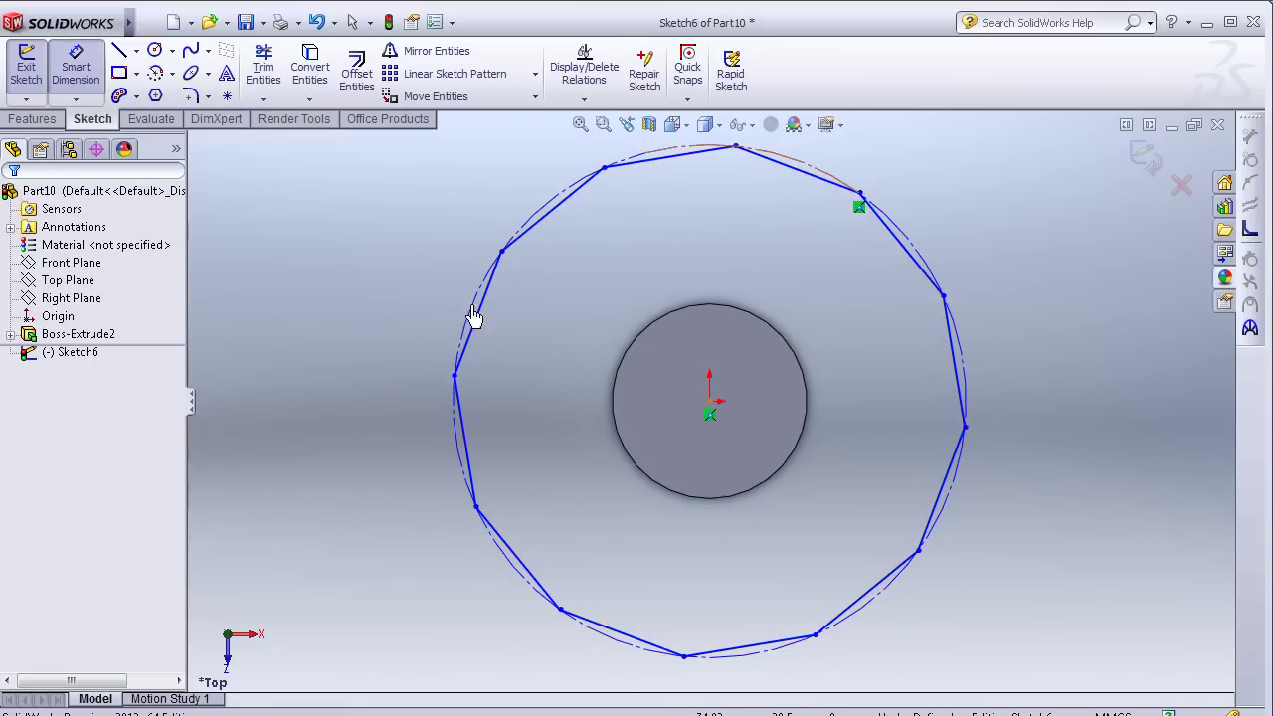
Step: Dimension the polygon's construction circle to a 400 mm diameter
{"action": "left_click", "coordinate": [407, 331]}
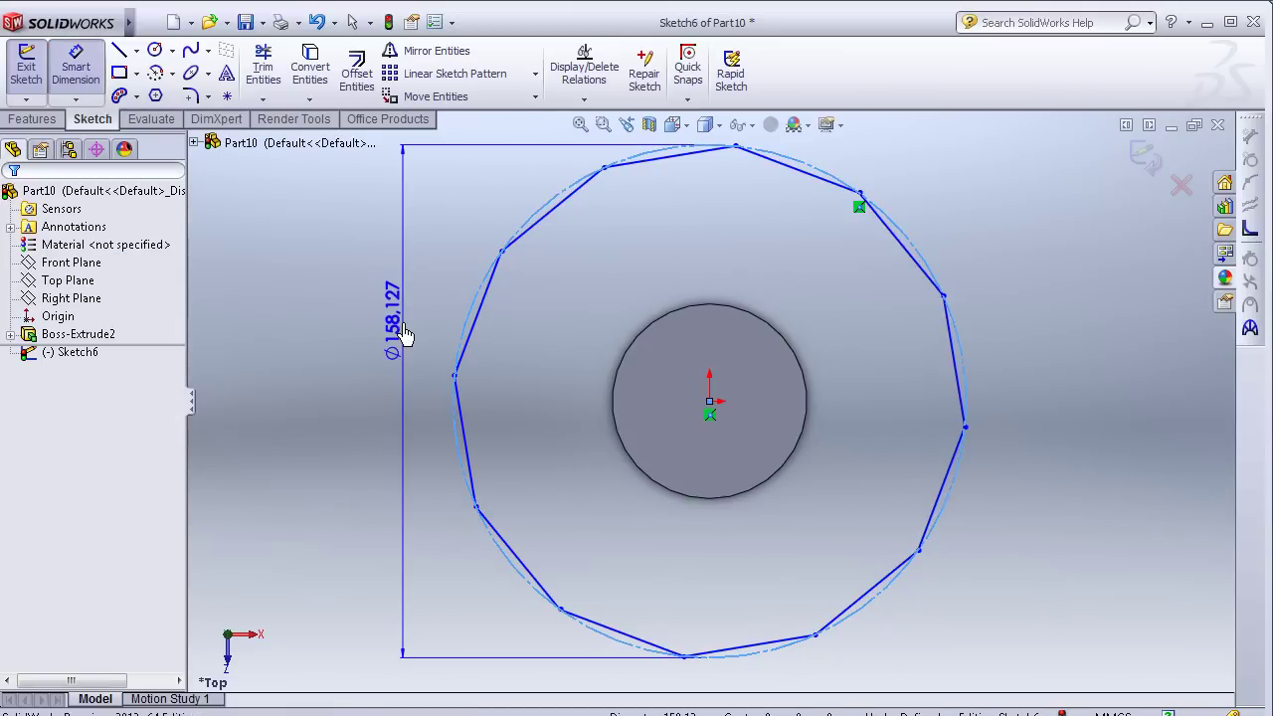
{"action": "left_click", "coordinate": [407, 332]}
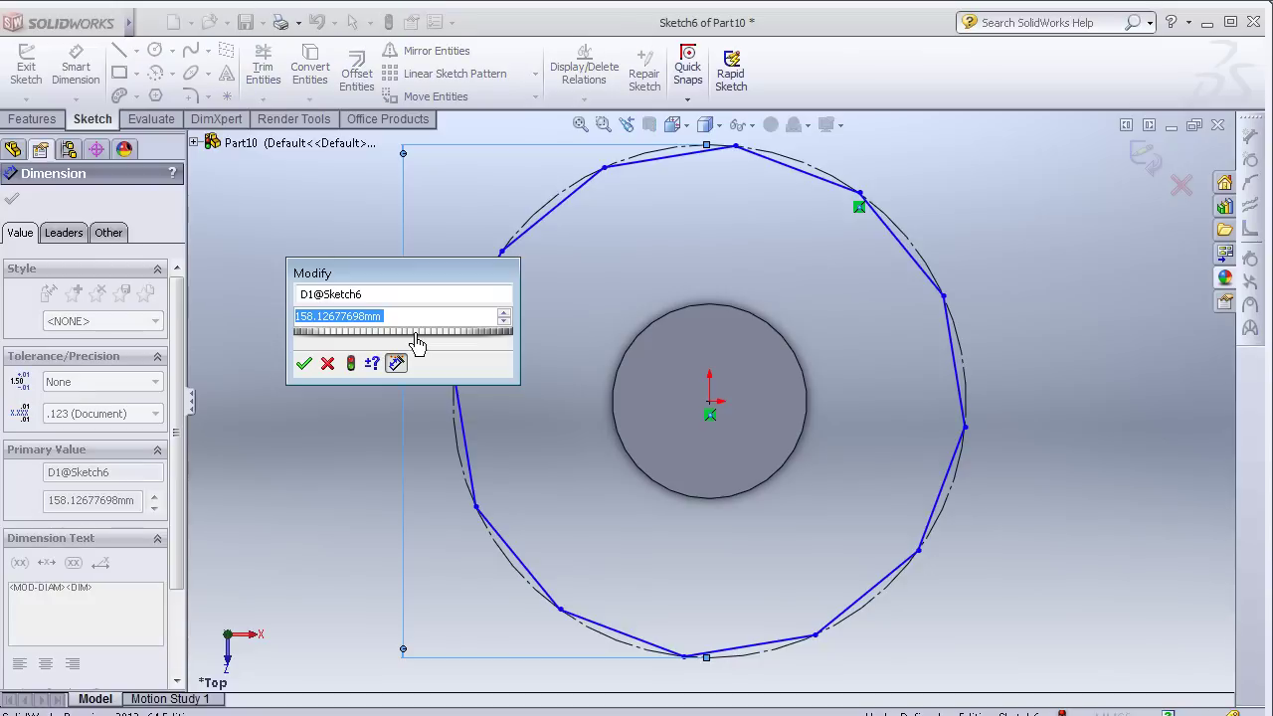
{"action": "type", "text": "400"}
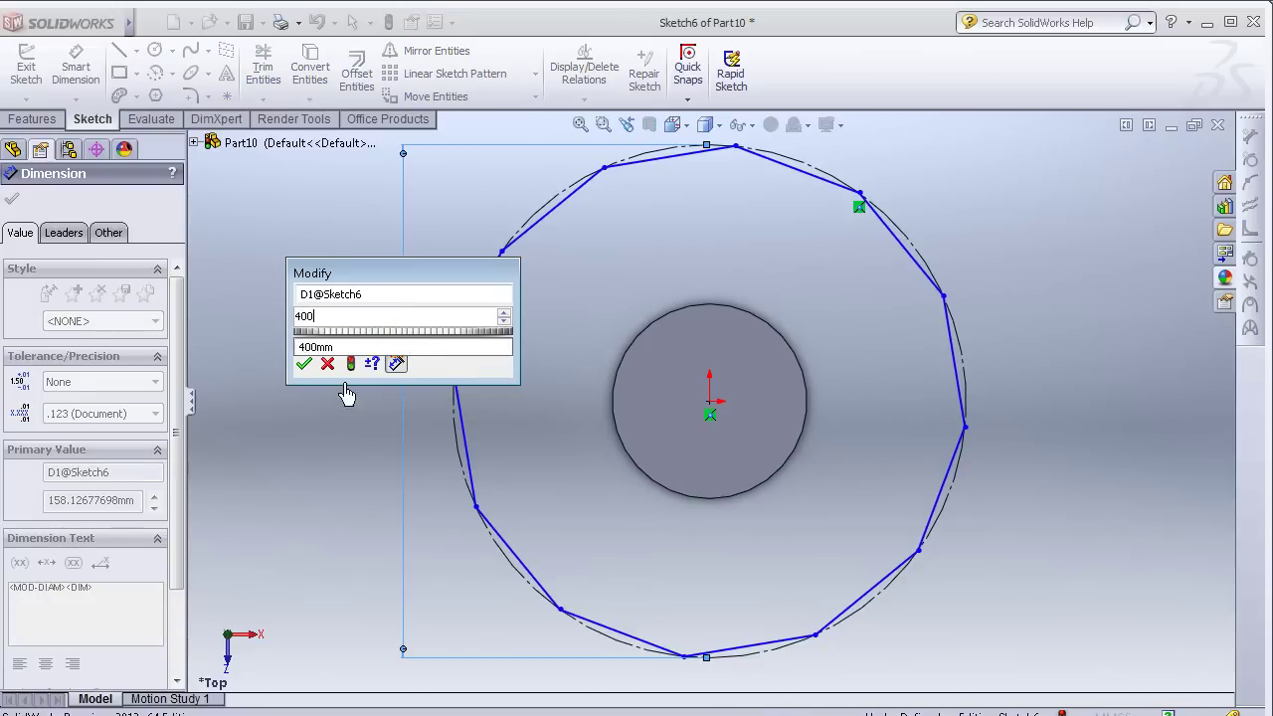
{"action": "key", "text": "Return"}
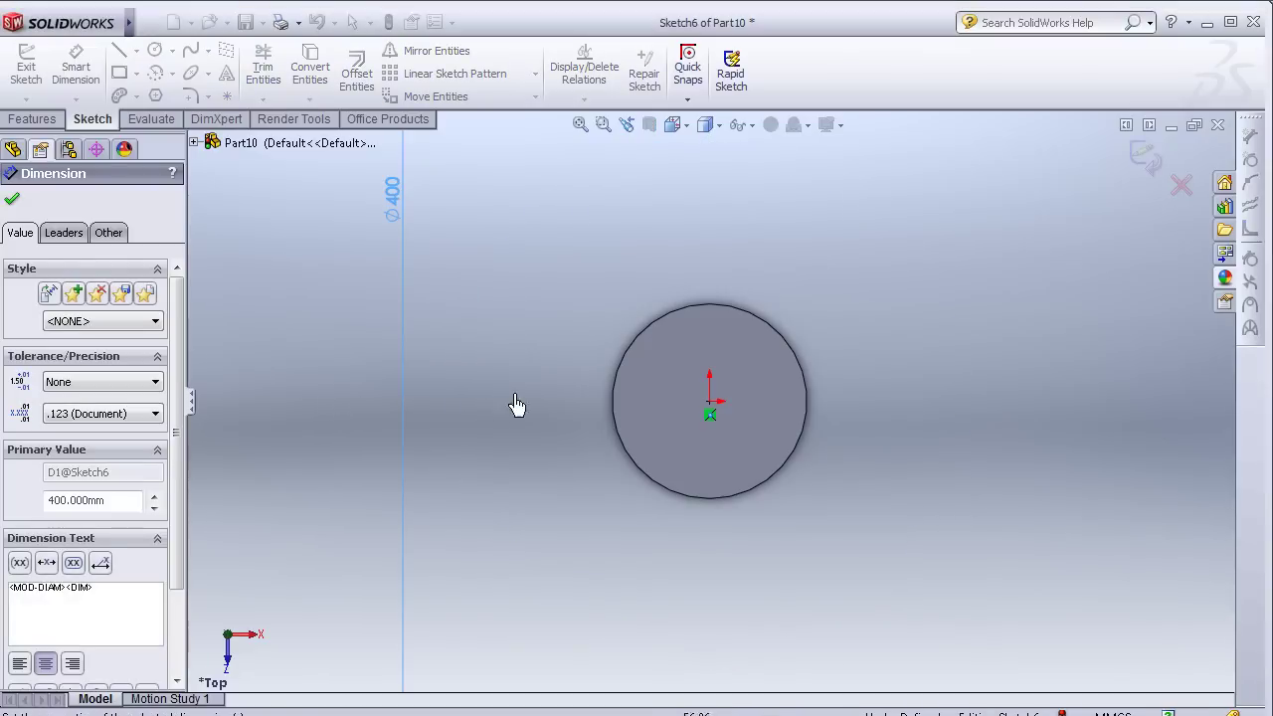
{"action": "key", "text": "f"}
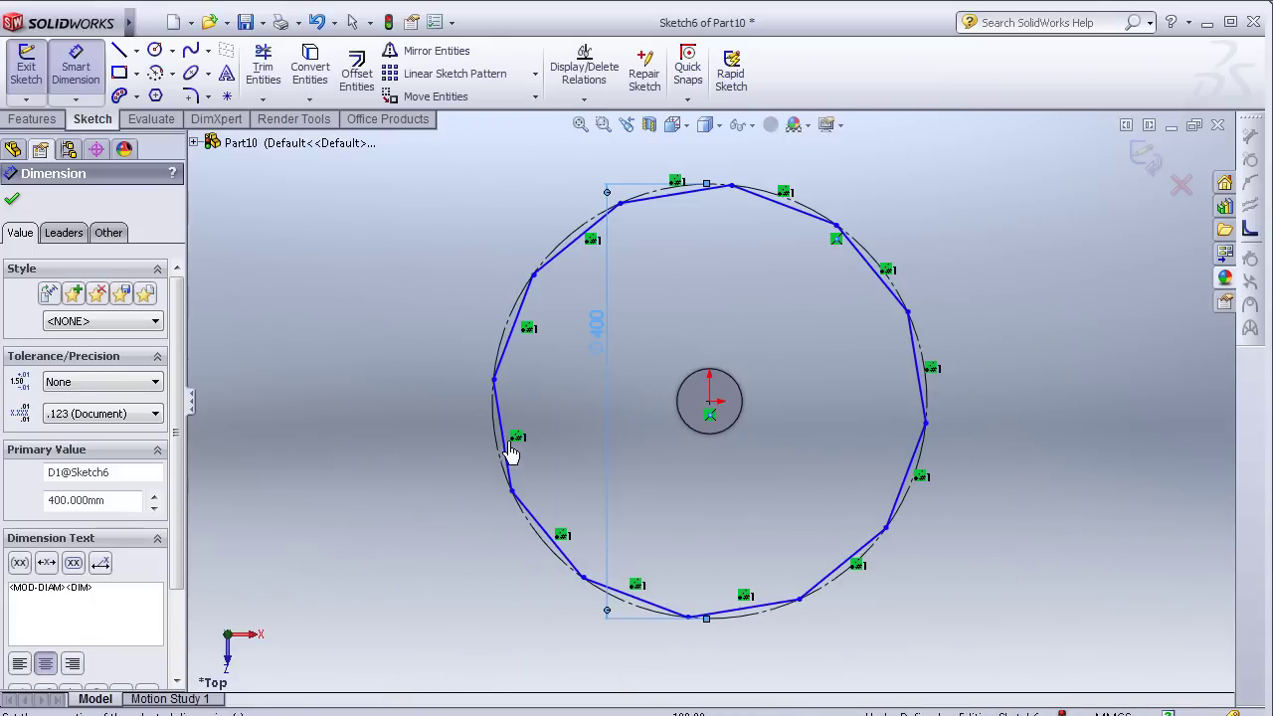
{"action": "key", "text": "Escape"}
{"action": "key", "text": "Escape"}
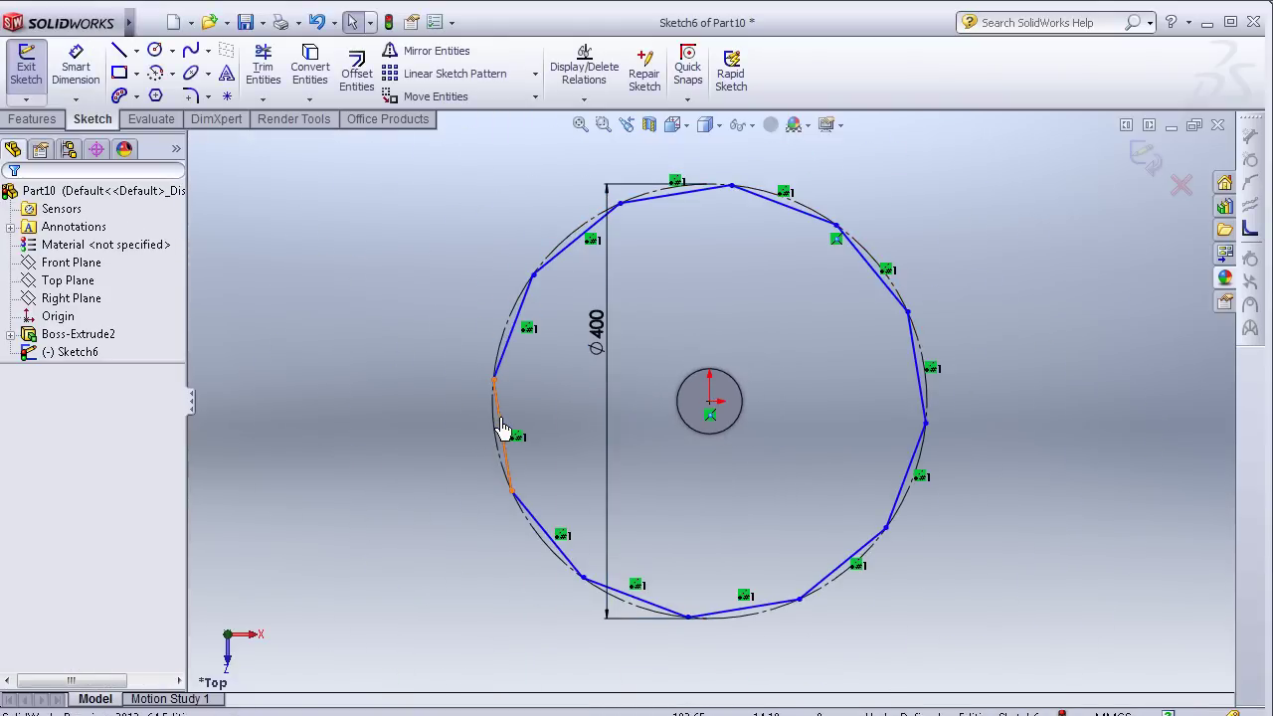
Step: Make the polygon's left edge vertical
{"action": "left_click", "coordinate": [502, 430]}
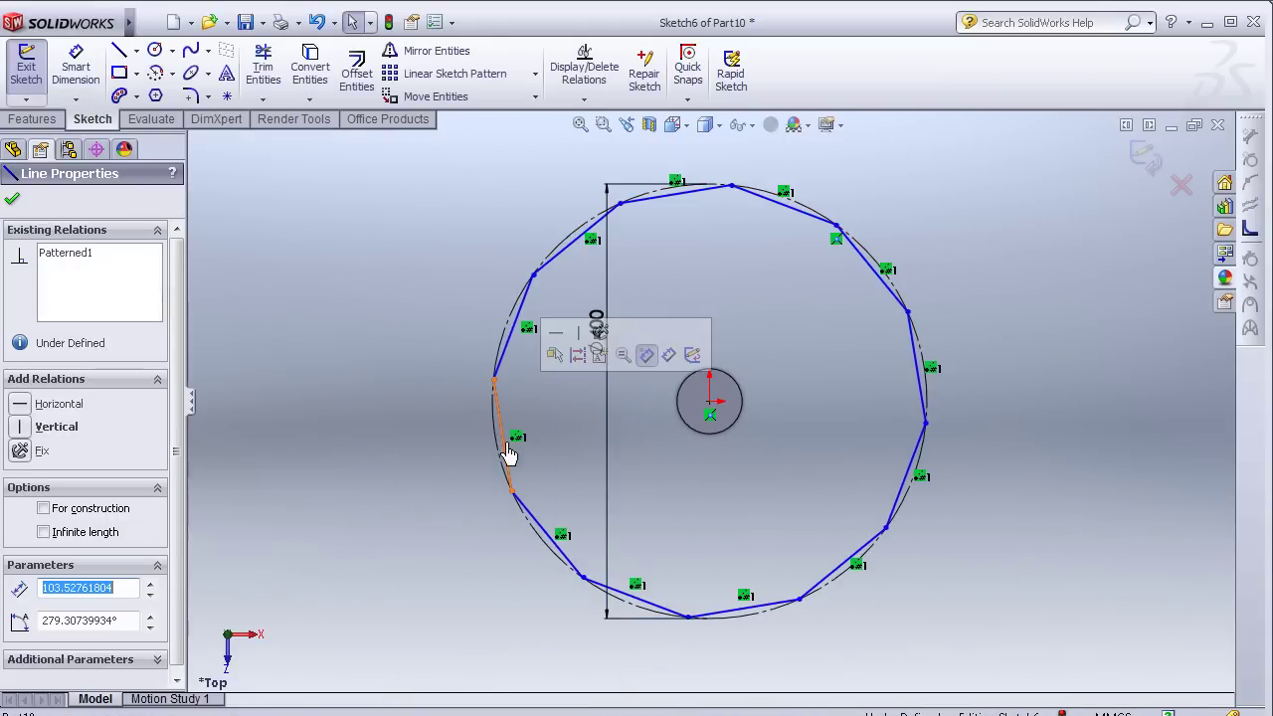
{"action": "left_click", "coordinate": [580, 341]}
{"action": "left_click", "coordinate": [13, 197]}
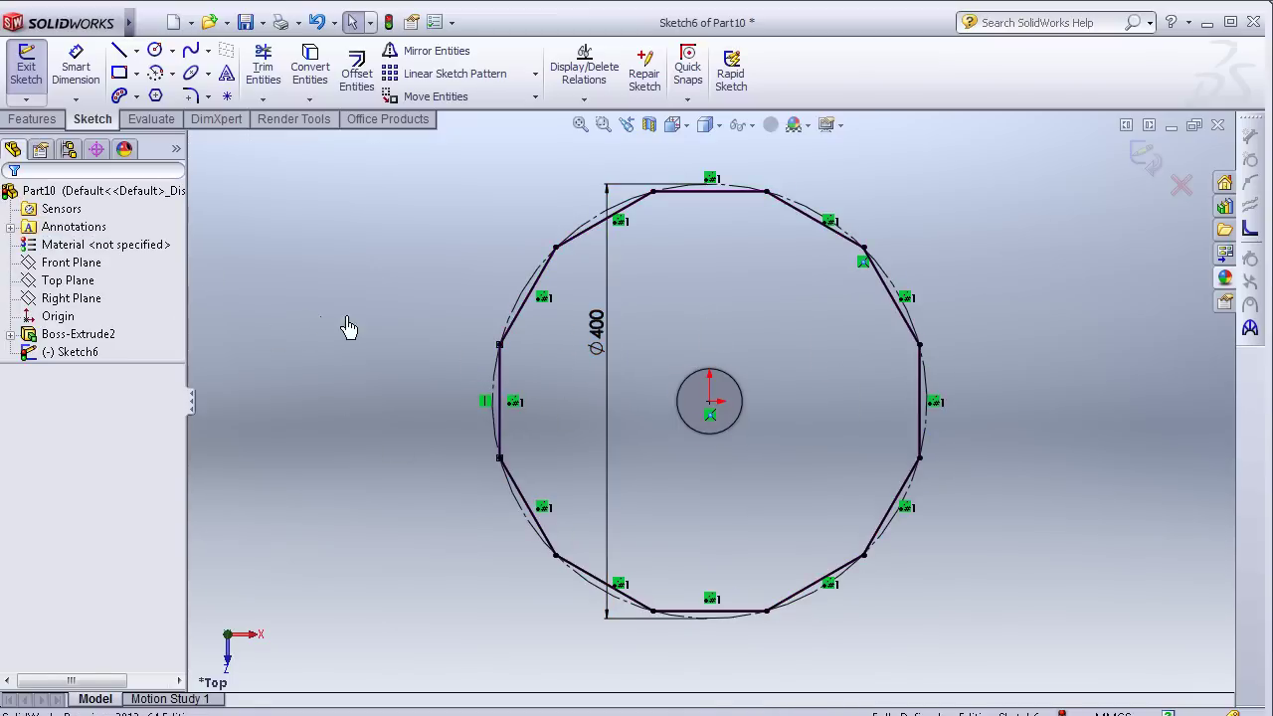
Step: Draw a horizontal centerline from the origin past the polygon's right edge
{"action": "scroll", "coordinate": [1014, 425], "scroll_direction": "down", "scroll_amount": 1}
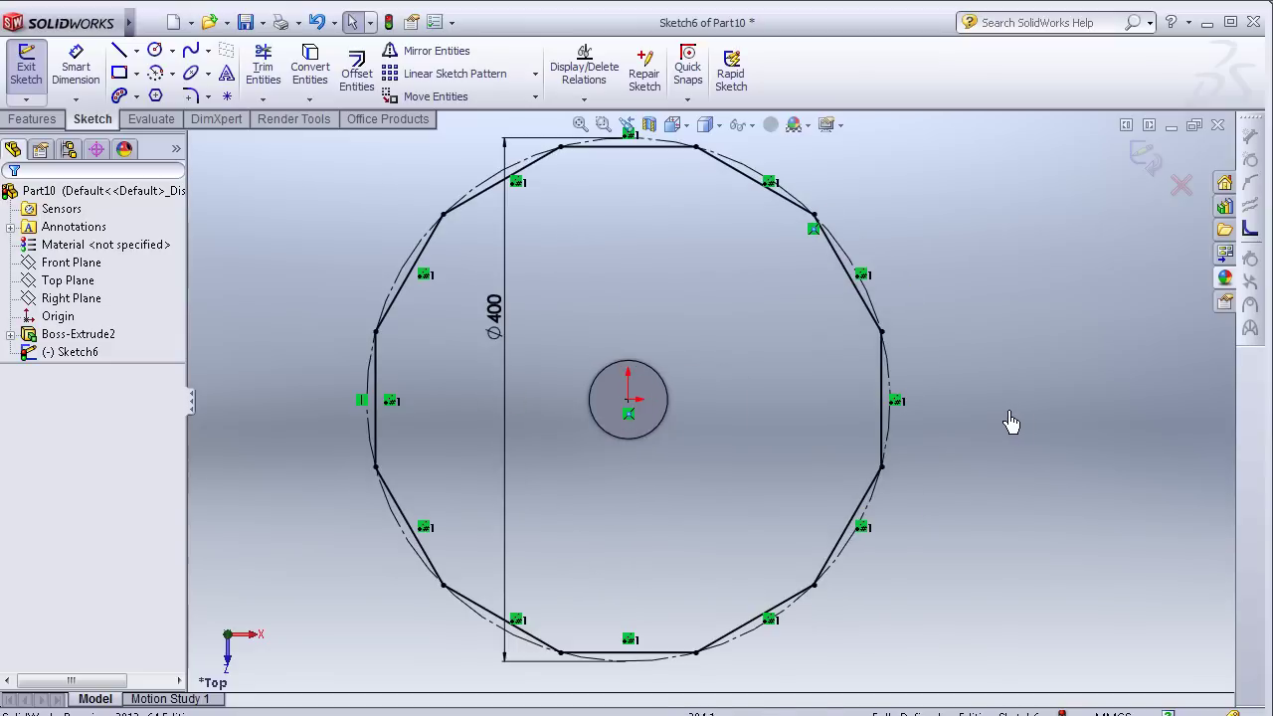
{"action": "left_click", "coordinate": [138, 52]}
{"action": "left_click", "coordinate": [219, 91]}
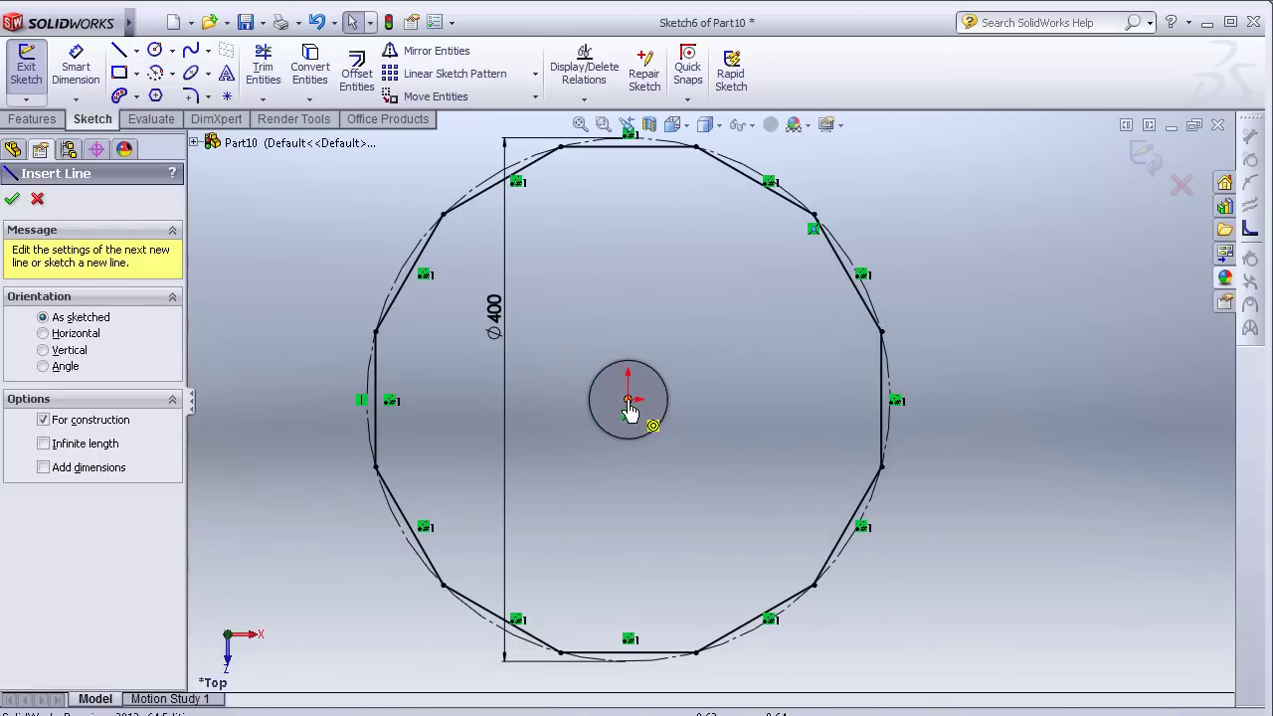
{"action": "left_click_drag", "start_coordinate": [628, 400], "coordinate": [1002, 400]}
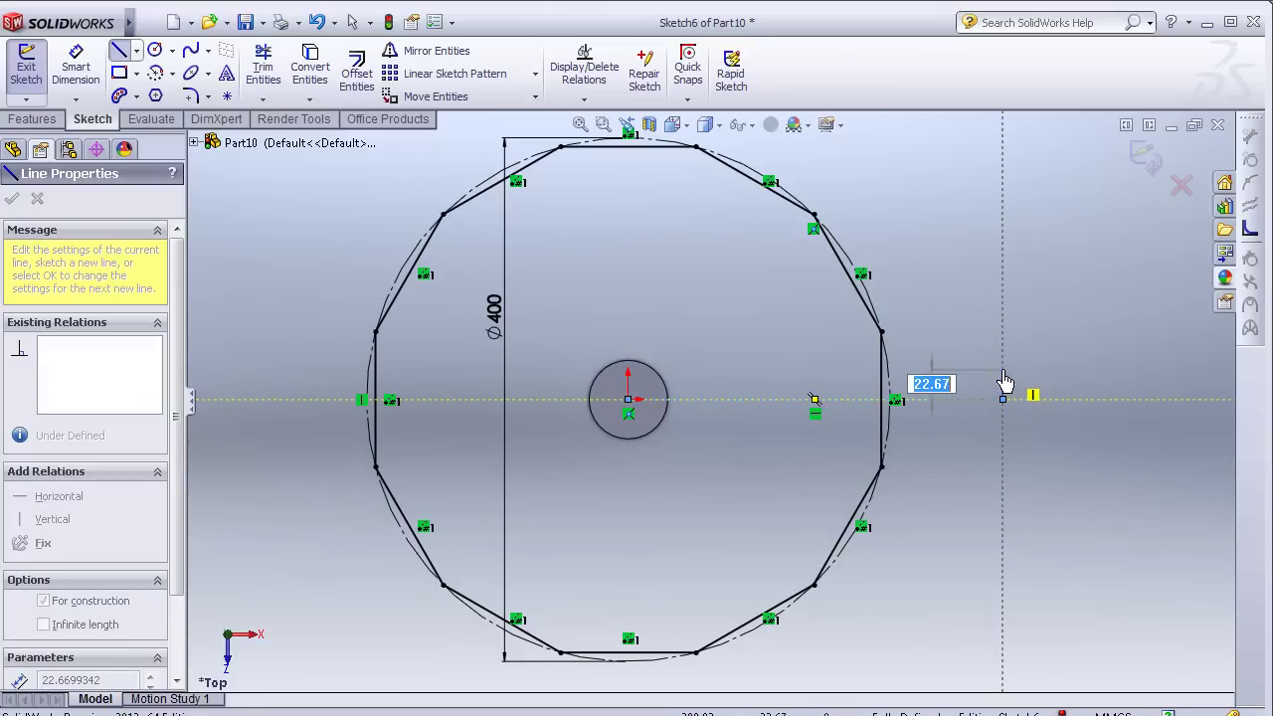
{"action": "key", "text": "Escape"}
{"action": "key", "text": "Escape"}
{"action": "scroll", "coordinate": [896, 432], "scroll_direction": "down", "scroll_amount": 1}
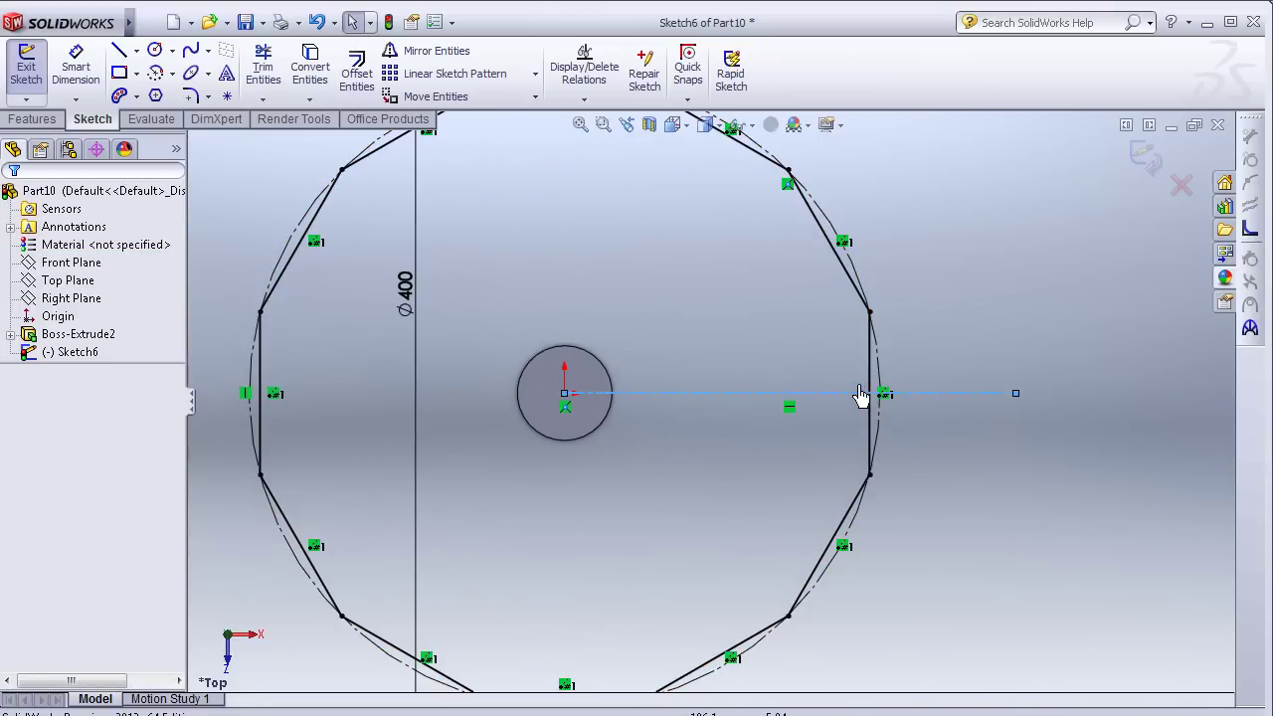
{"action": "scroll", "coordinate": [783, 406], "scroll_direction": "down", "scroll_amount": 1}
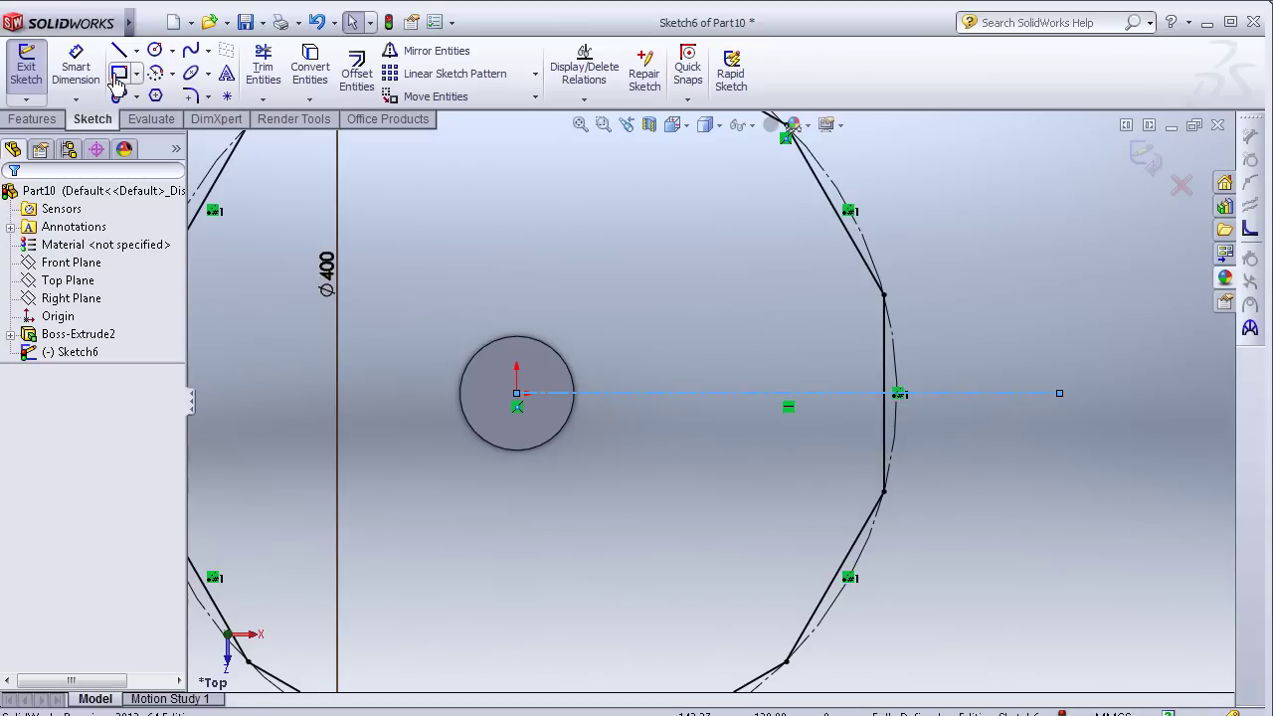
Step: Draw a centerpoint arc on the centerline spanning the two vertices of the right edge
{"action": "left_click", "coordinate": [154, 78]}
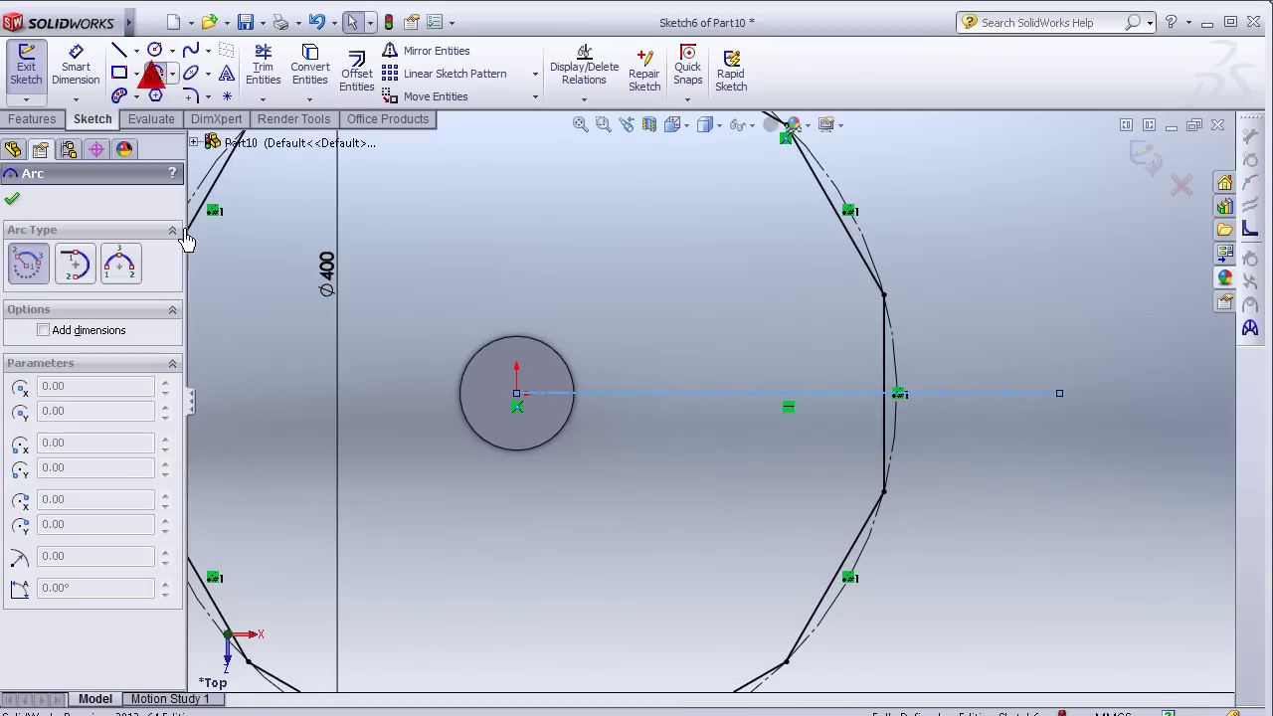
{"action": "left_click", "coordinate": [786, 394]}
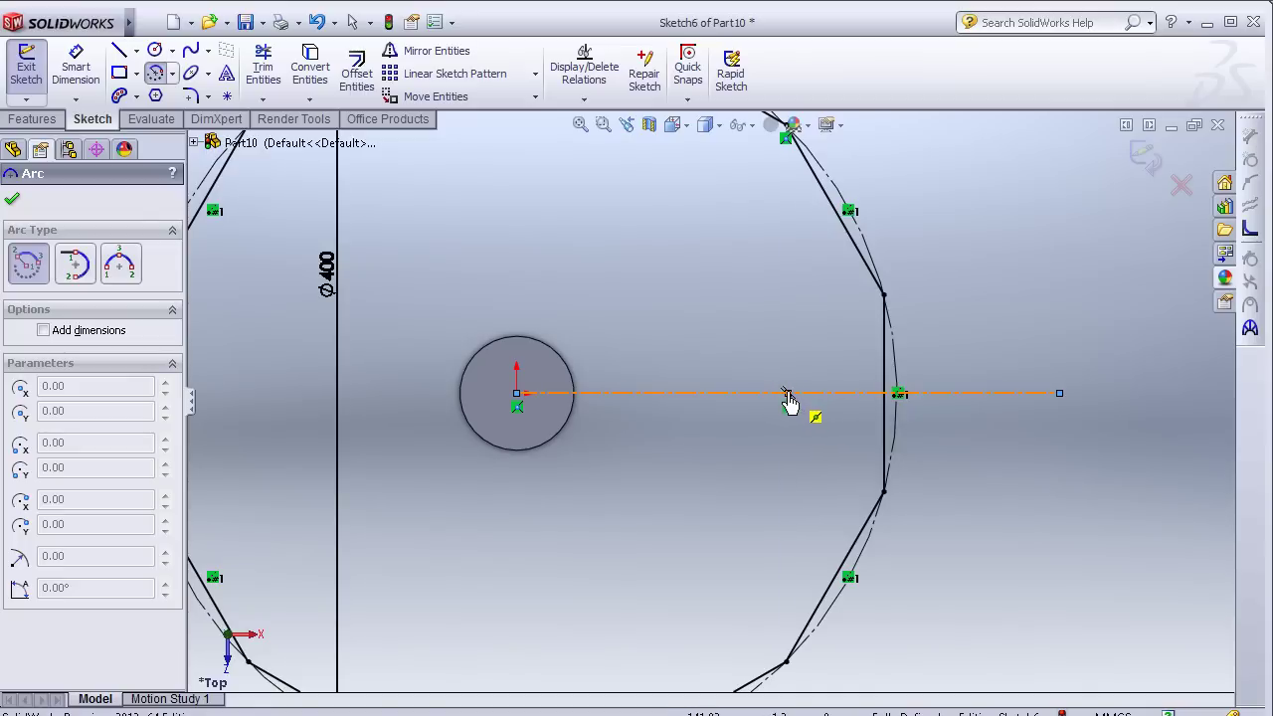
{"action": "scroll", "coordinate": [786, 398], "scroll_direction": "down", "scroll_amount": 2}
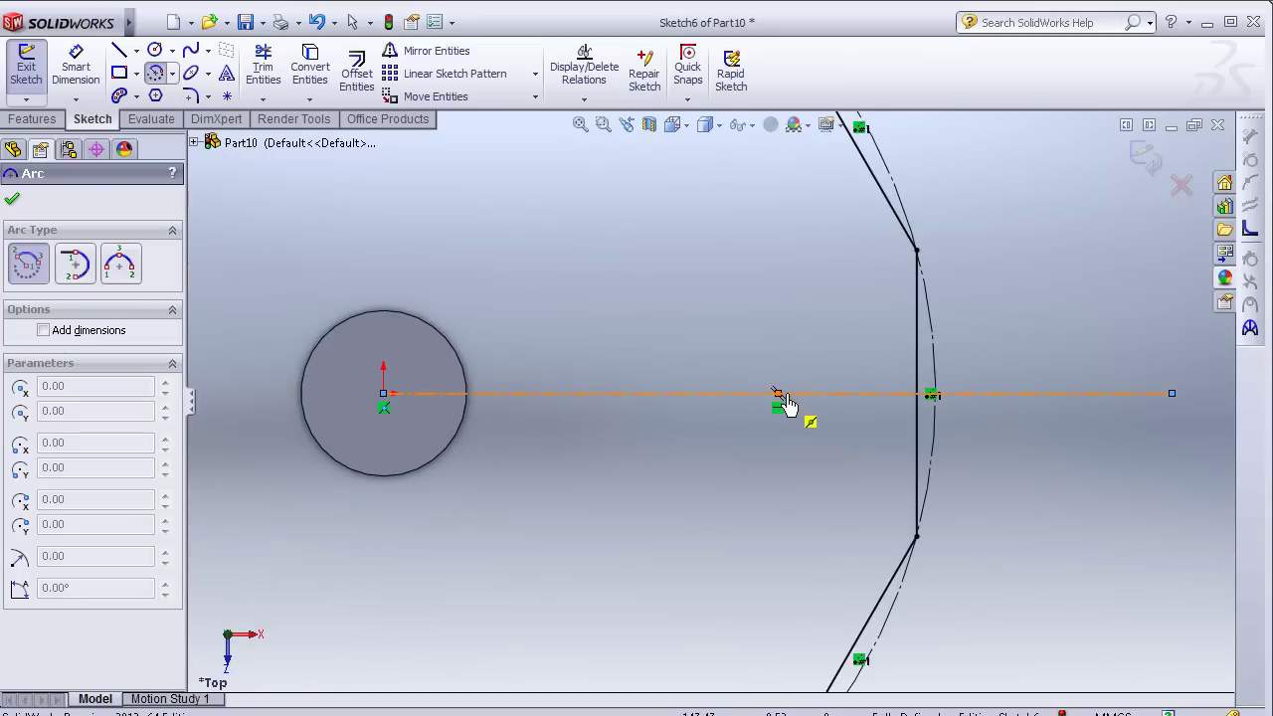
{"action": "scroll", "coordinate": [783, 398], "scroll_direction": "up", "scroll_amount": 1}
{"action": "scroll", "coordinate": [780, 400], "scroll_direction": "up", "scroll_amount": 2}
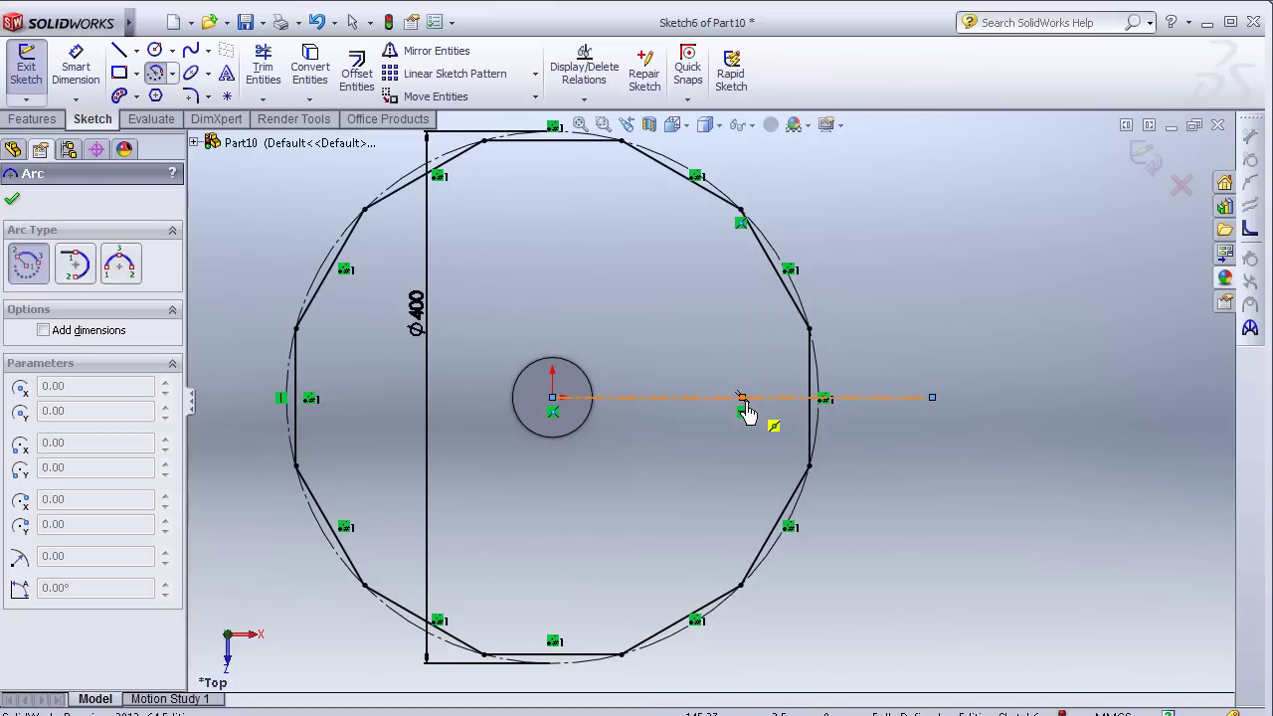
{"action": "left_click", "coordinate": [742, 398]}
{"action": "left_click", "coordinate": [808, 464]}
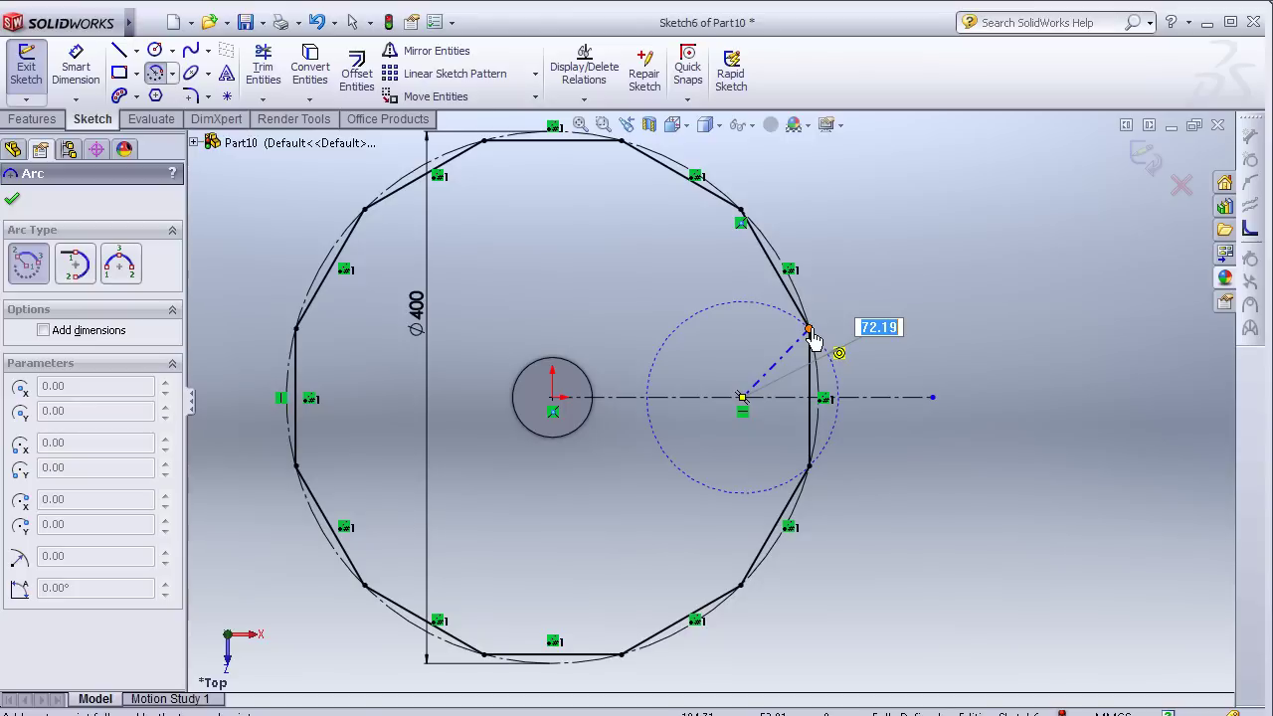
{"action": "left_click", "coordinate": [822, 479]}
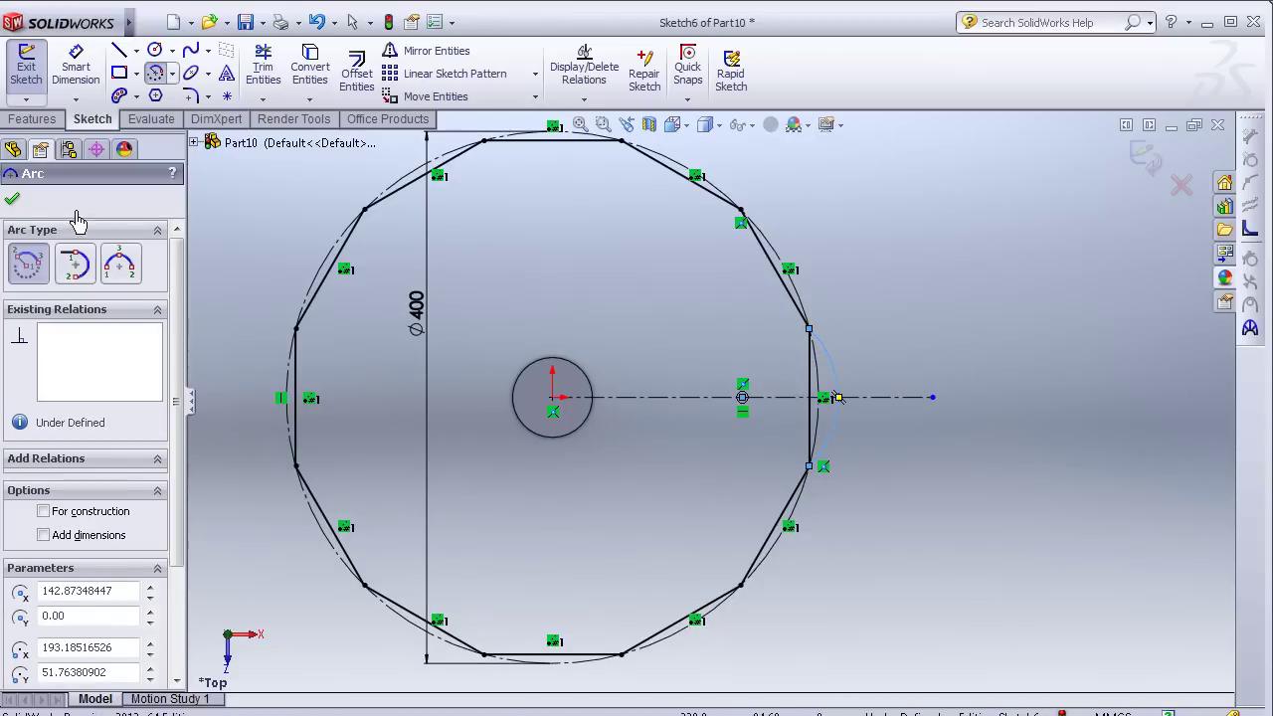
{"action": "left_click", "coordinate": [12, 199]}
{"action": "scroll", "coordinate": [716, 397], "scroll_direction": "up", "scroll_amount": 2}
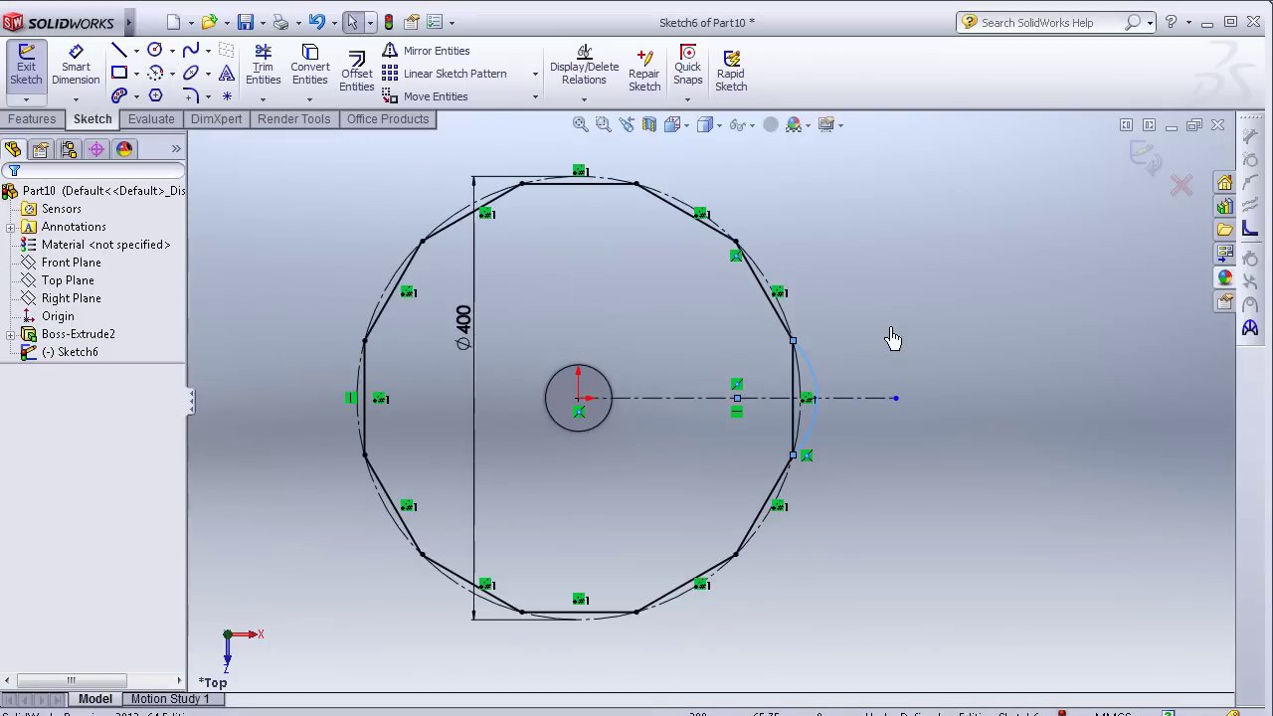
{"action": "scroll", "coordinate": [728, 391], "scroll_direction": "down", "scroll_amount": 2}
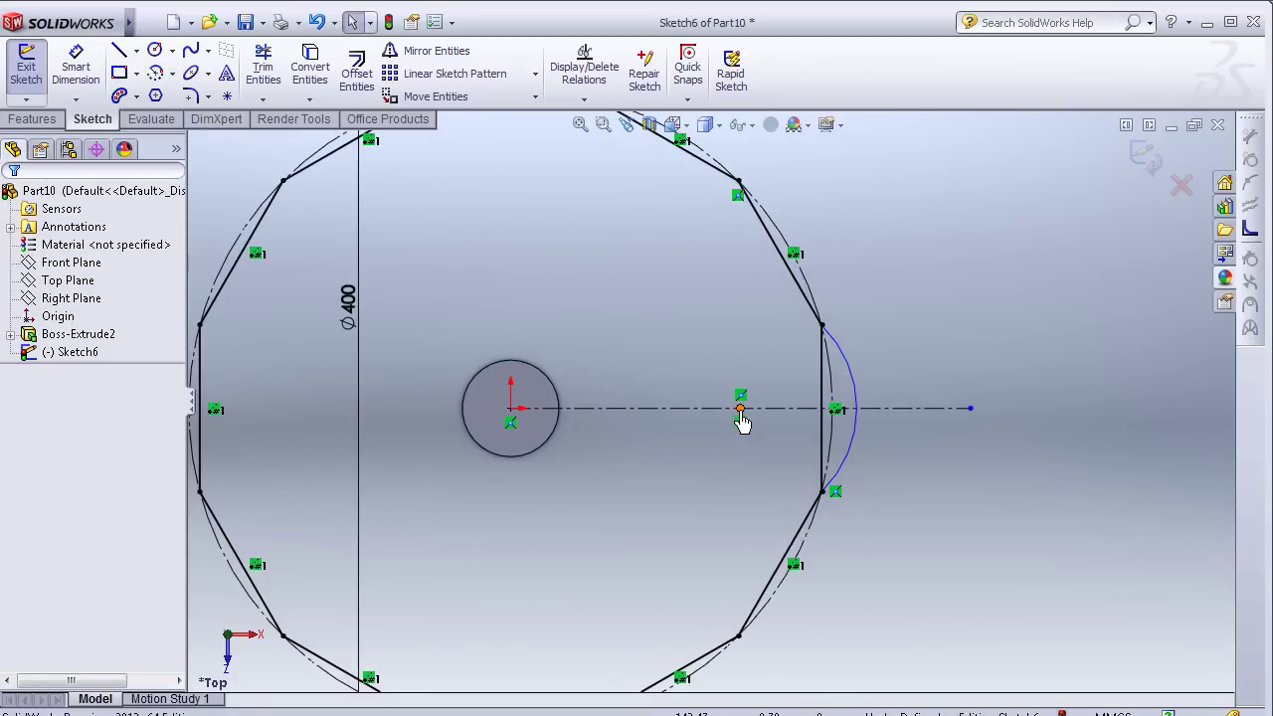
Step: Add a Vertical relation between the arc centre and the upper-right polygon vertex
{"action": "left_click", "coordinate": [741, 411]}
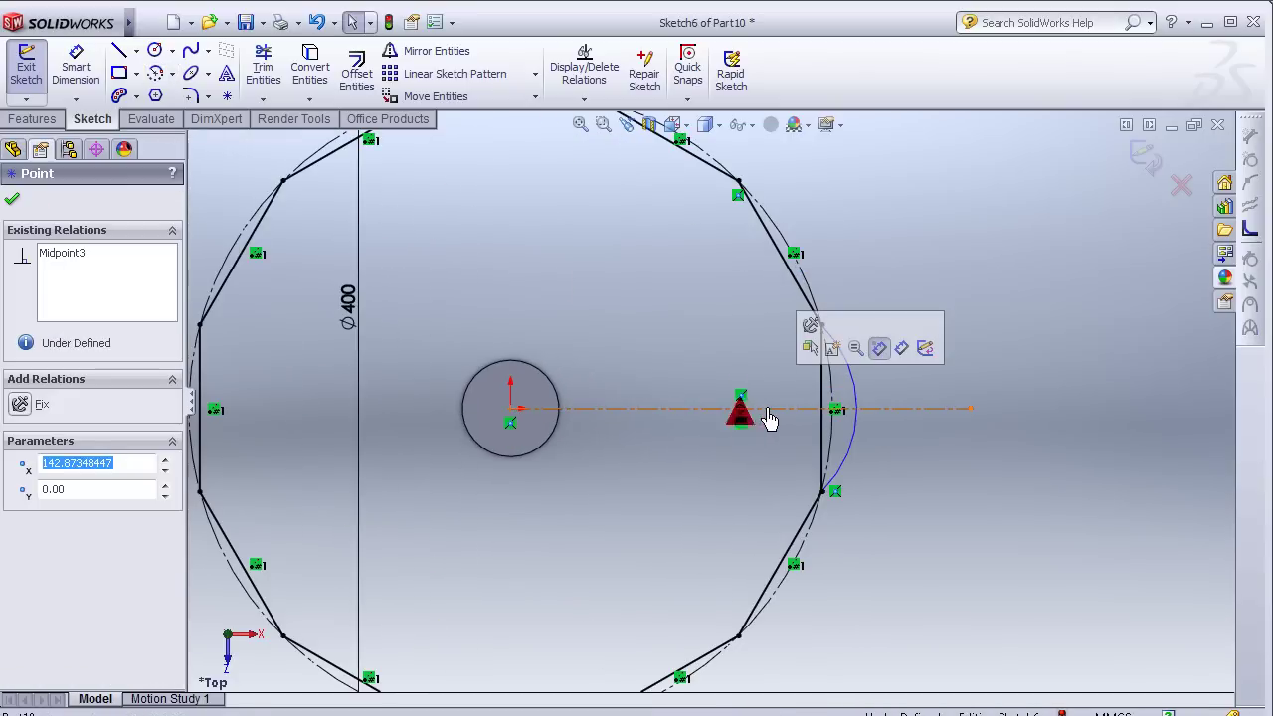
{"action": "left_click", "coordinate": [739, 183], "text": "ctrl"}
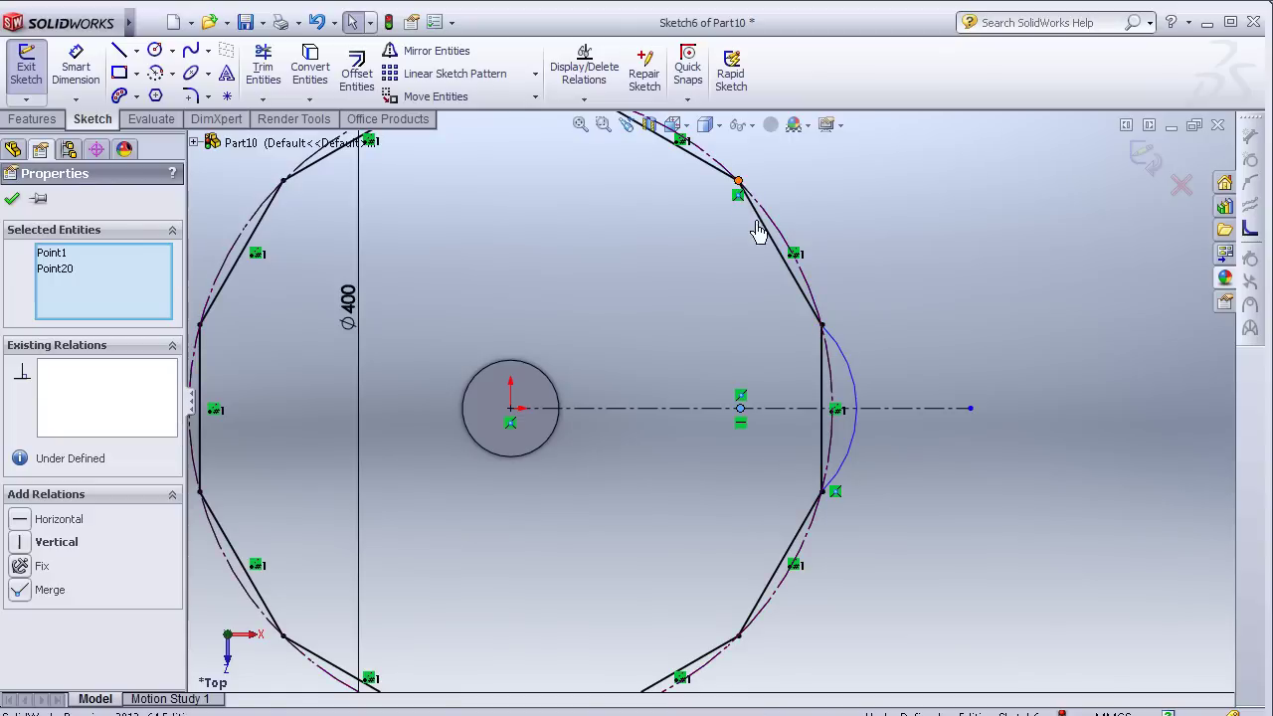
{"action": "left_click", "coordinate": [58, 550]}
{"action": "left_click", "coordinate": [12, 198]}
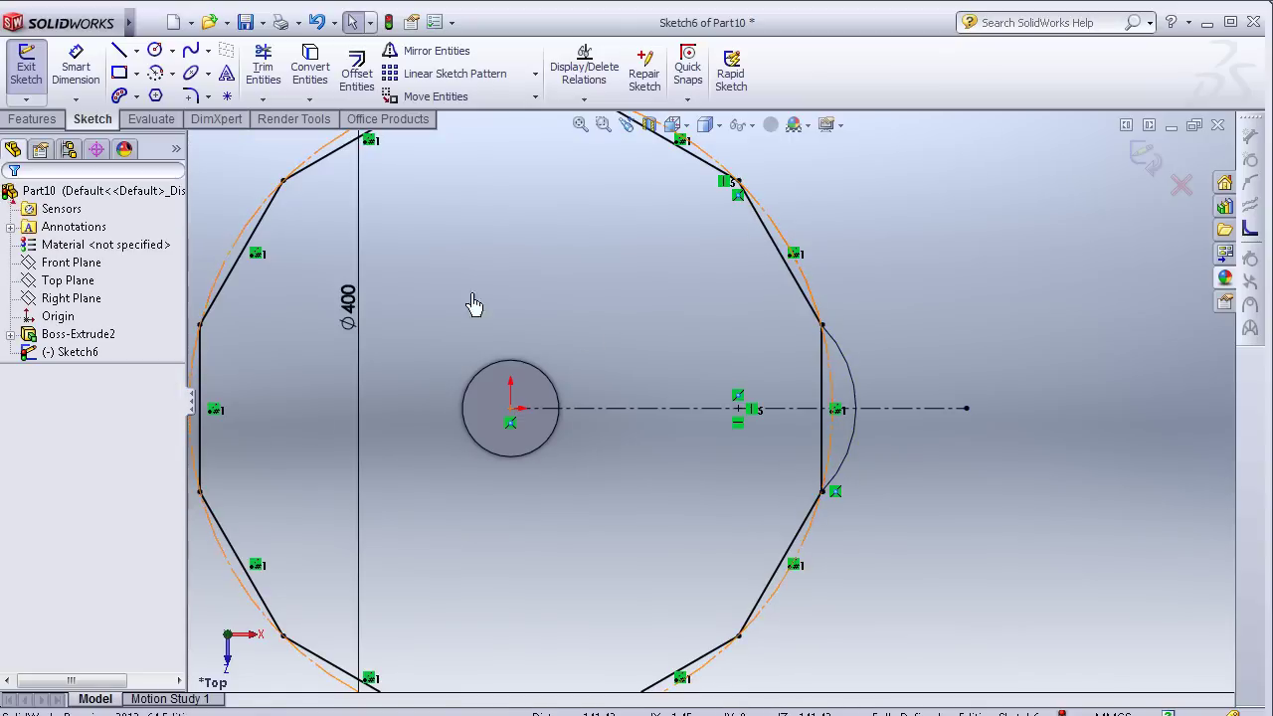
{"action": "key", "text": "f"}
{"action": "mouse_move", "coordinate": [620, 536]}
{"action": "middle_mouse_down"}
{"action": "mouse_move", "coordinate": [634, 486]}
{"action": "mouse_move", "coordinate": [620, 487]}
{"action": "mouse_move", "coordinate": [637, 497]}
{"action": "mouse_move", "coordinate": [627, 516]}
{"action": "mouse_move", "coordinate": [665, 468]}
{"action": "middle_mouse_up"}
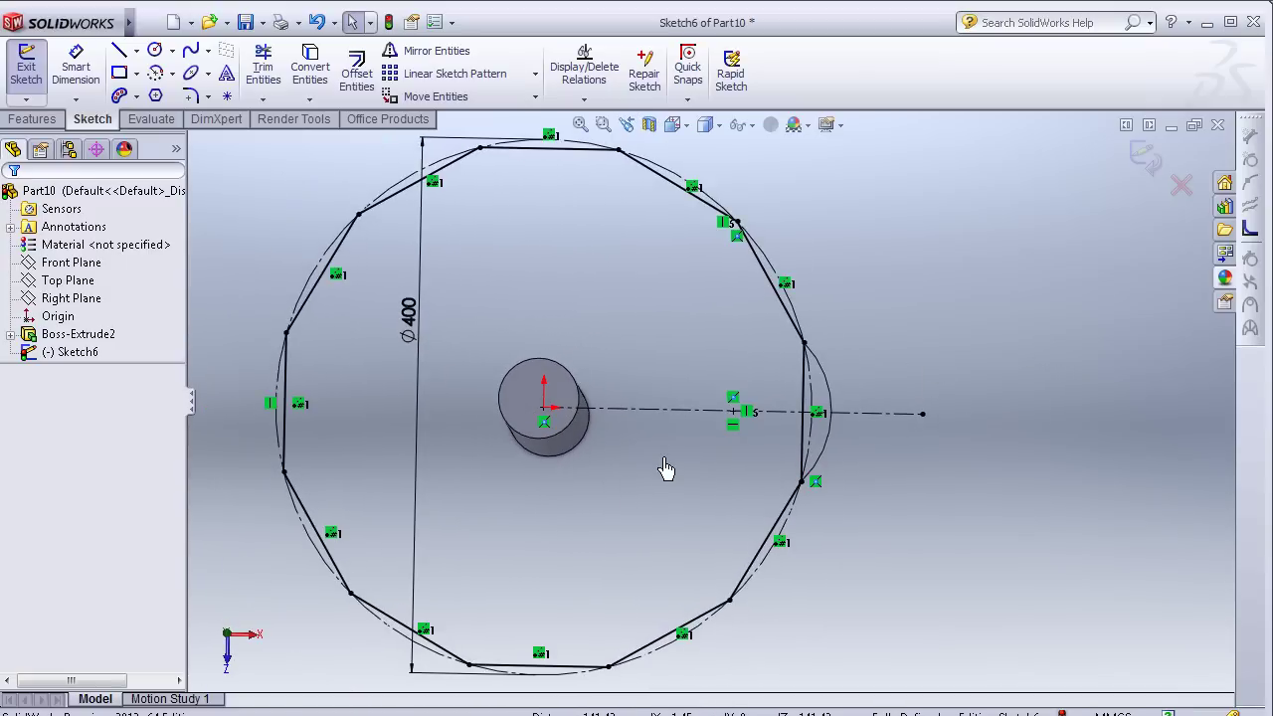
{"action": "key", "text": "space"}
{"action": "left_click", "coordinate": [733, 545]}
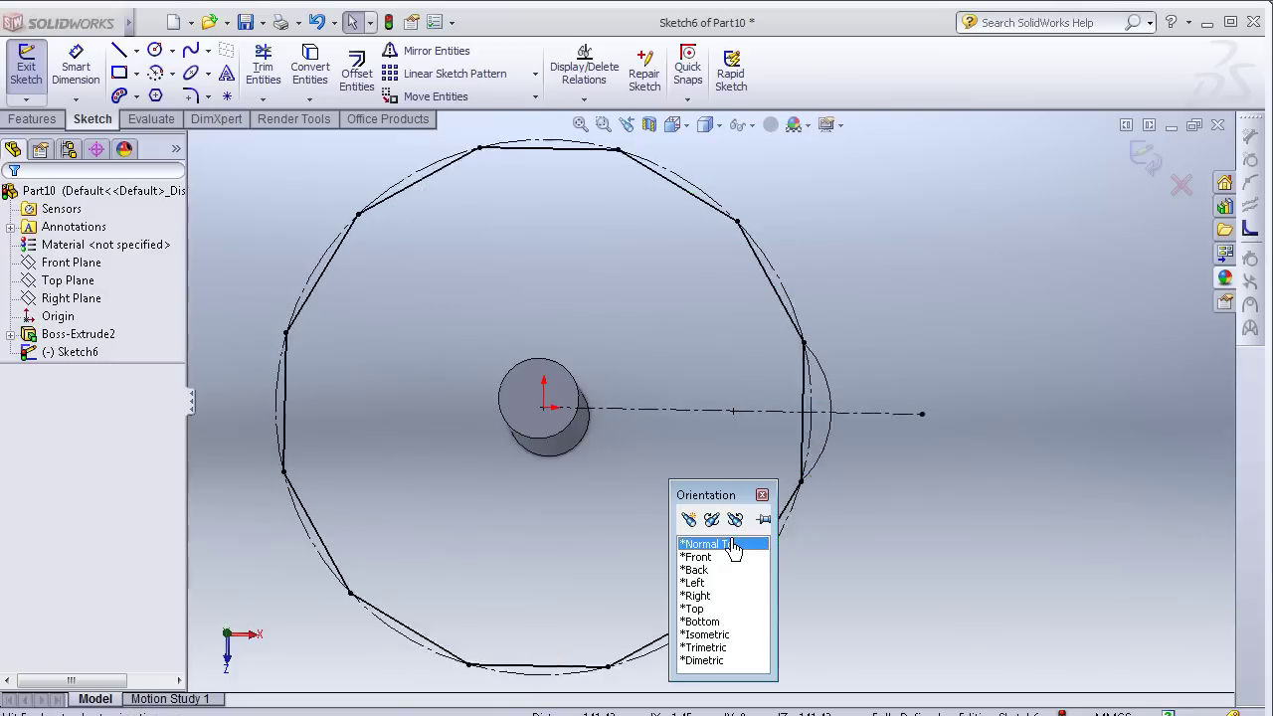
Step: Draw two centerlines from the origin to the arc's upper and lower endpoints
{"action": "left_click", "coordinate": [136, 51]}
{"action": "left_click", "coordinate": [164, 91]}
{"action": "scroll", "coordinate": [995, 438], "scroll_direction": "down", "scroll_amount": 1}
{"action": "scroll", "coordinate": [873, 388], "scroll_direction": "down", "scroll_amount": 2}
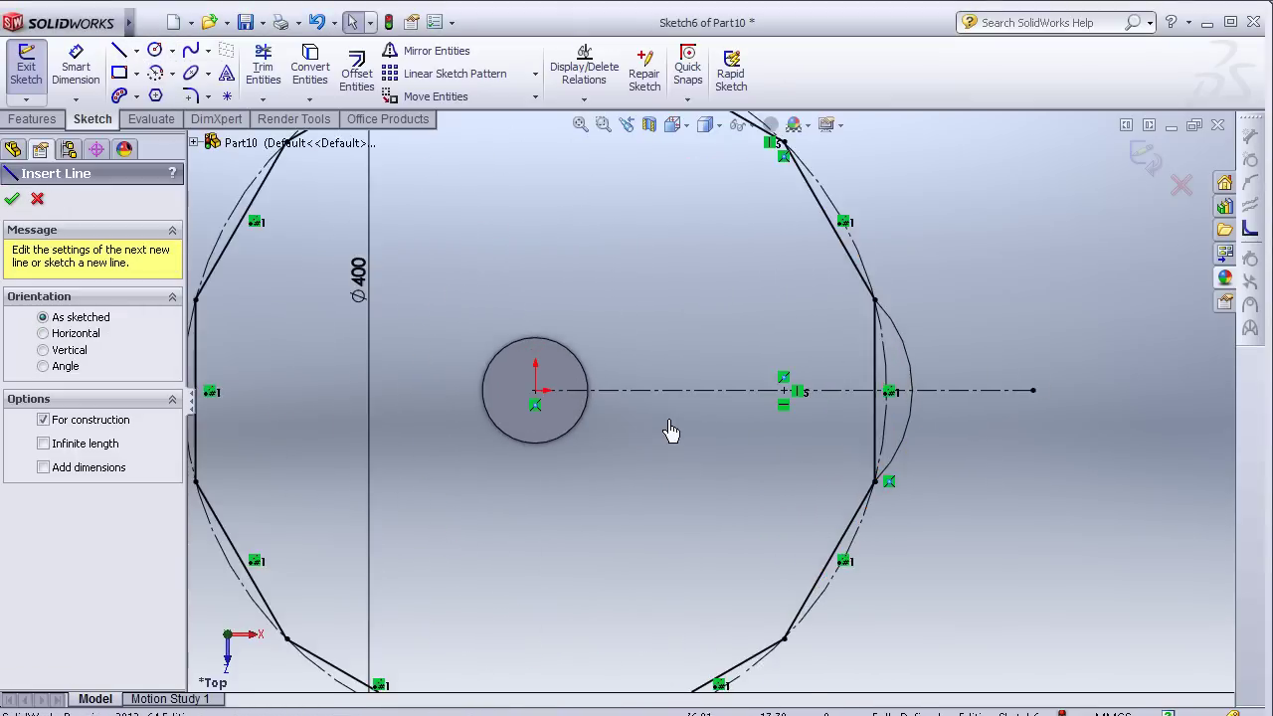
{"action": "scroll", "coordinate": [671, 430], "scroll_direction": "down", "scroll_amount": 2}
{"action": "left_click", "coordinate": [479, 375]}
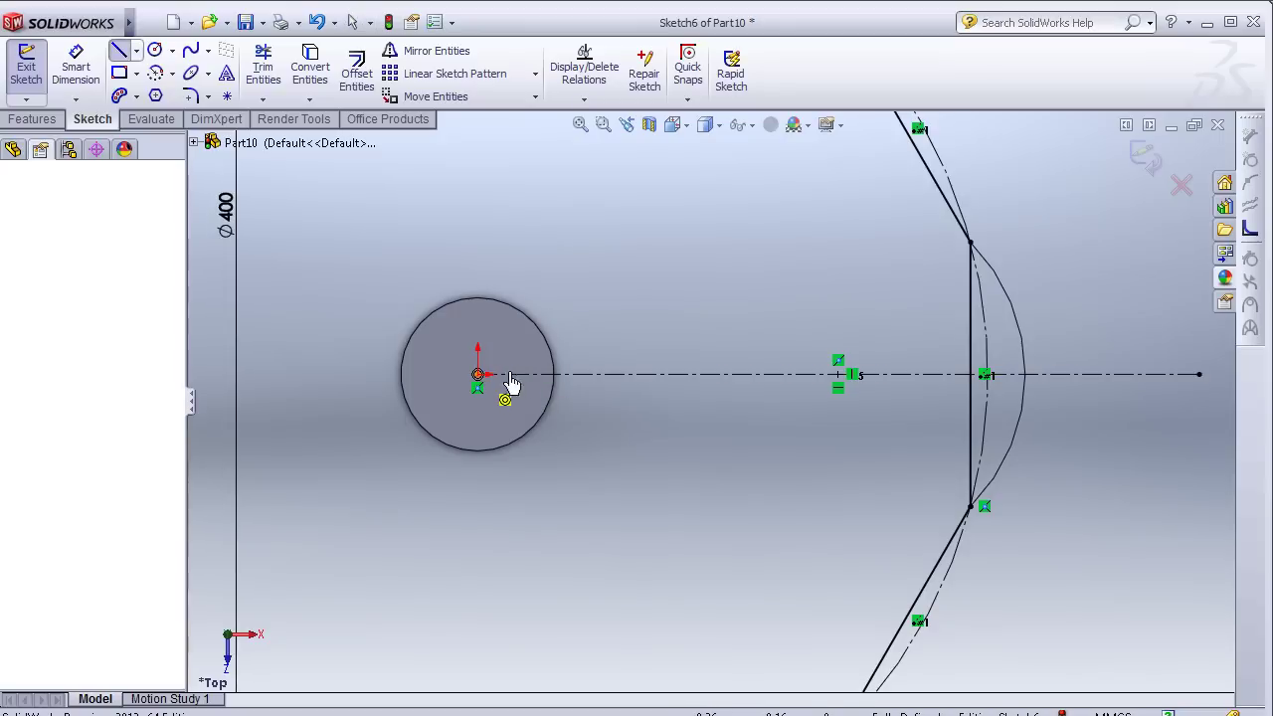
{"action": "left_click", "coordinate": [970, 241]}
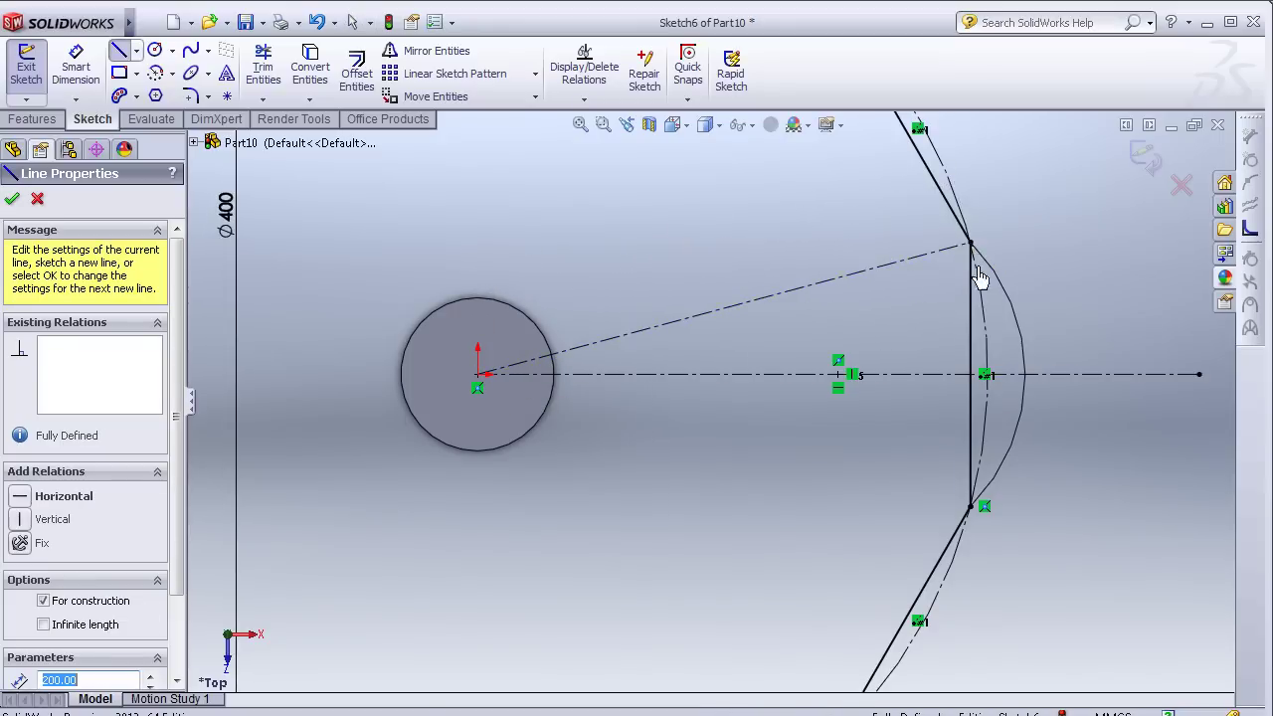
{"action": "left_click", "coordinate": [479, 375]}
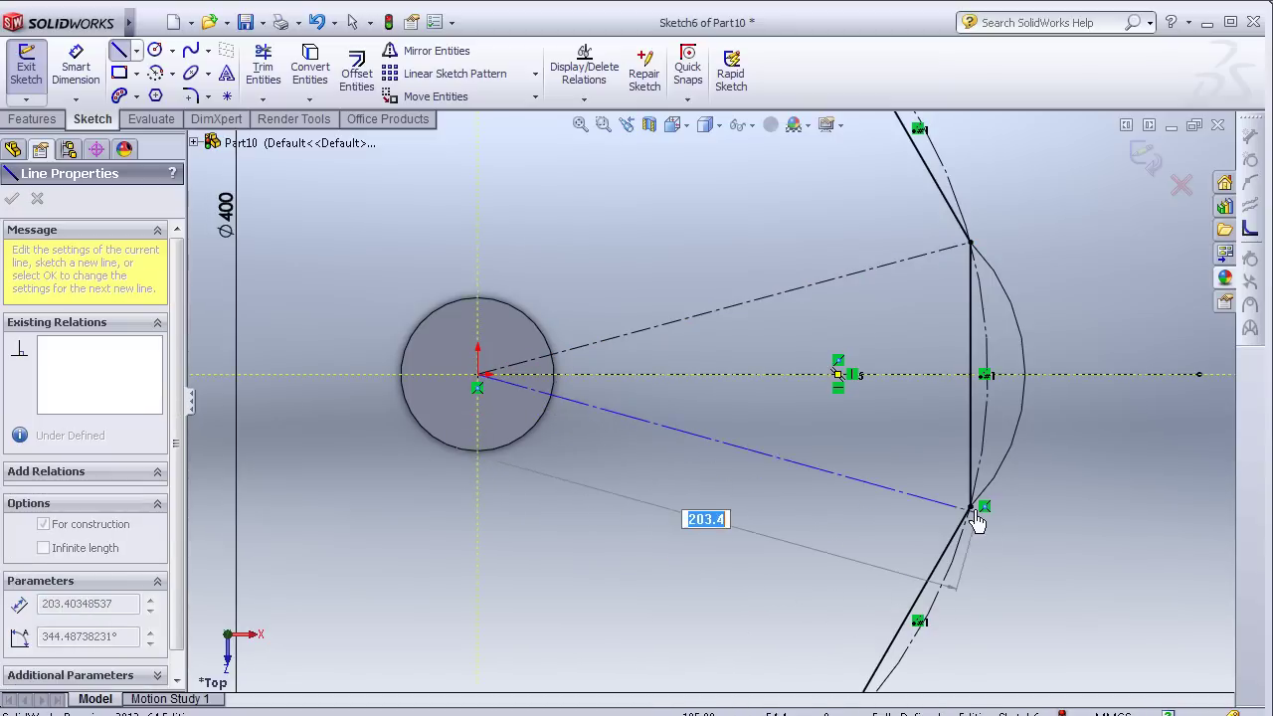
{"action": "left_click", "coordinate": [970, 507]}
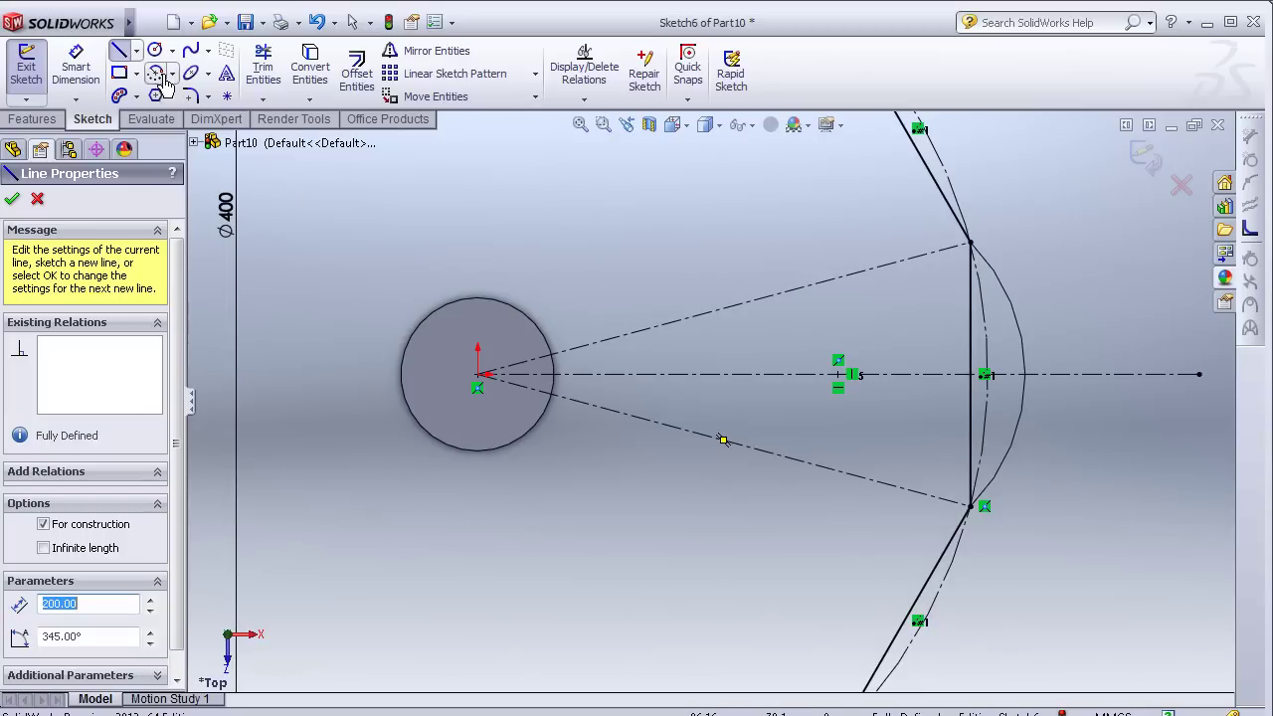
{"action": "left_click", "coordinate": [14, 200]}
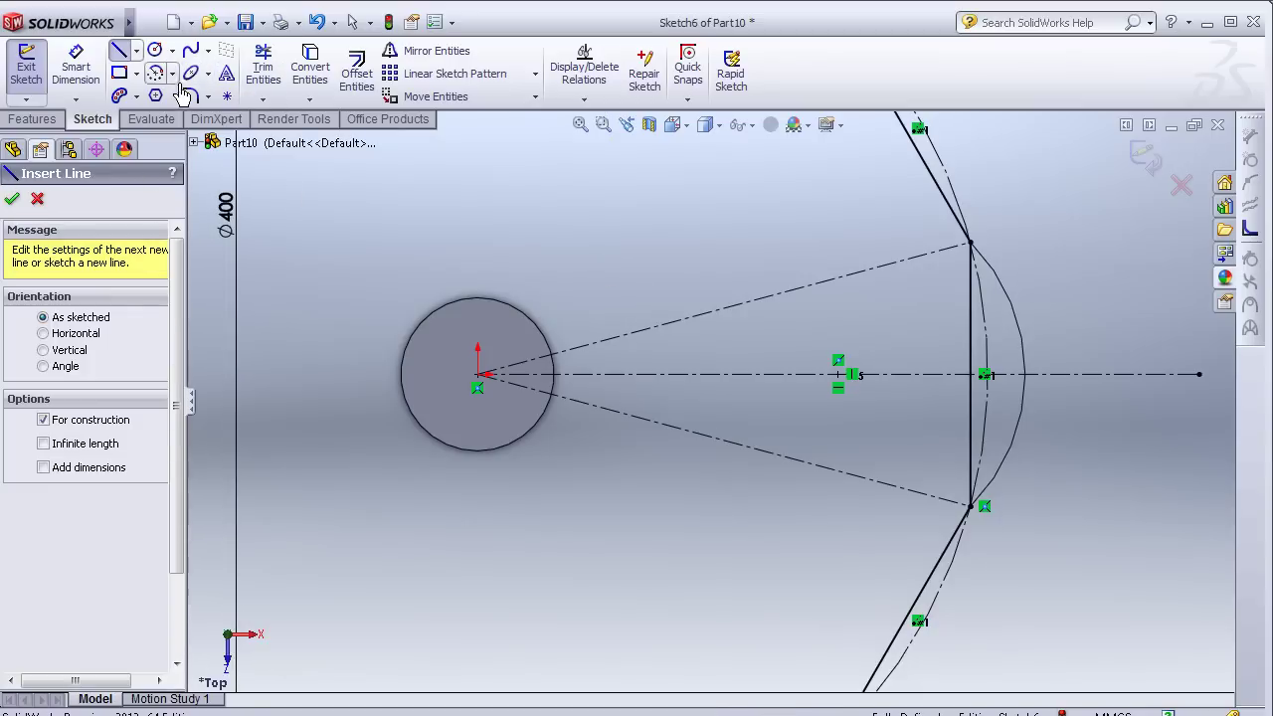
{"action": "left_click", "coordinate": [439, 312]}
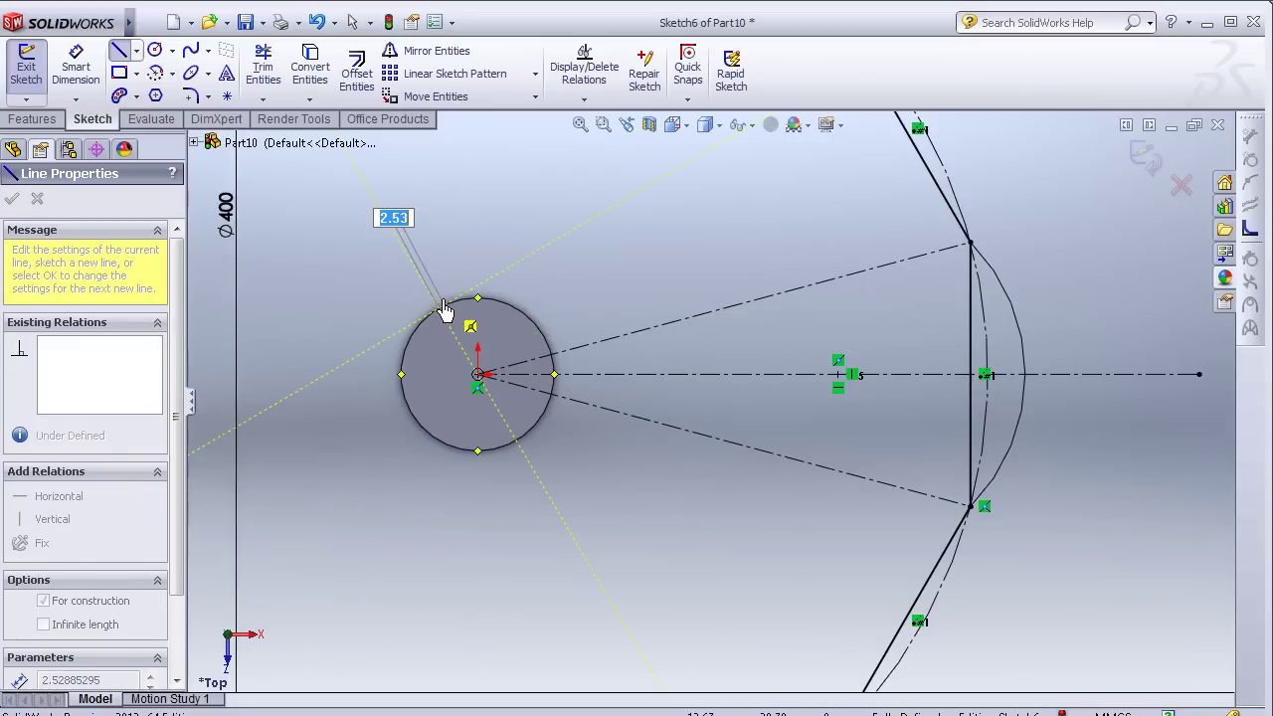
Step: Convert the hub circle's edge into sketch geometry
{"action": "key", "text": "Escape"}
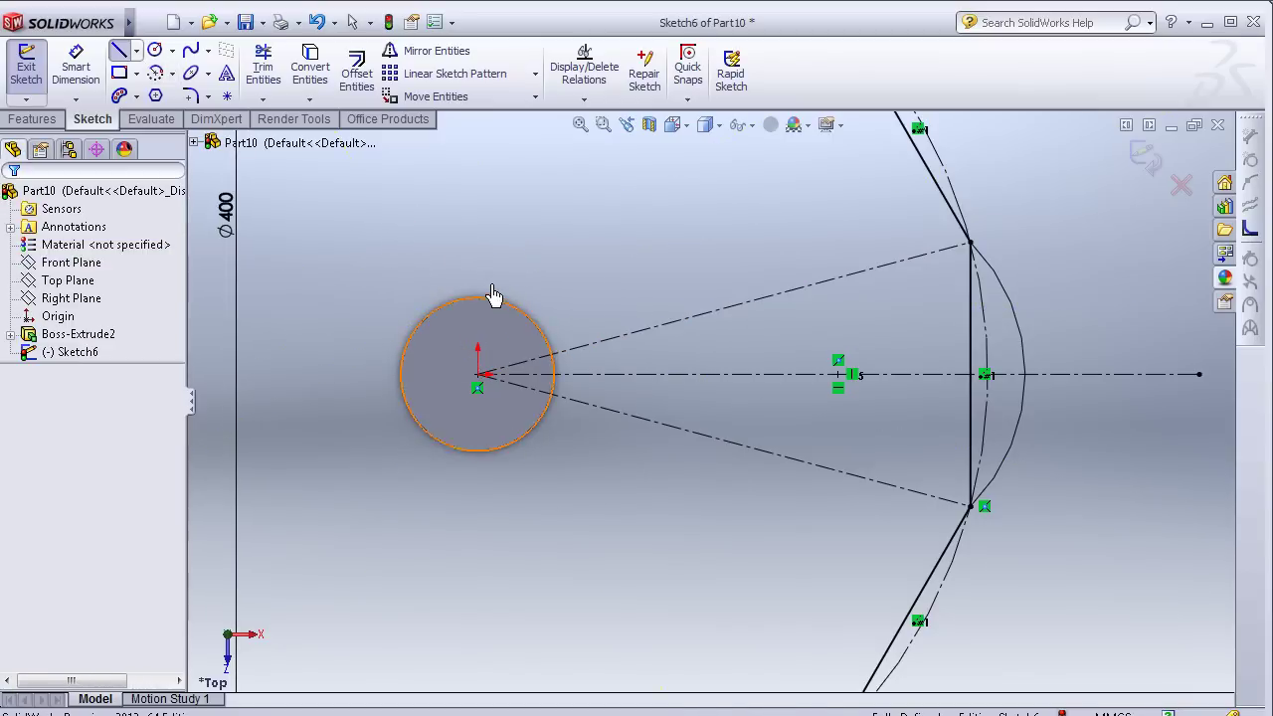
{"action": "left_click", "coordinate": [511, 311]}
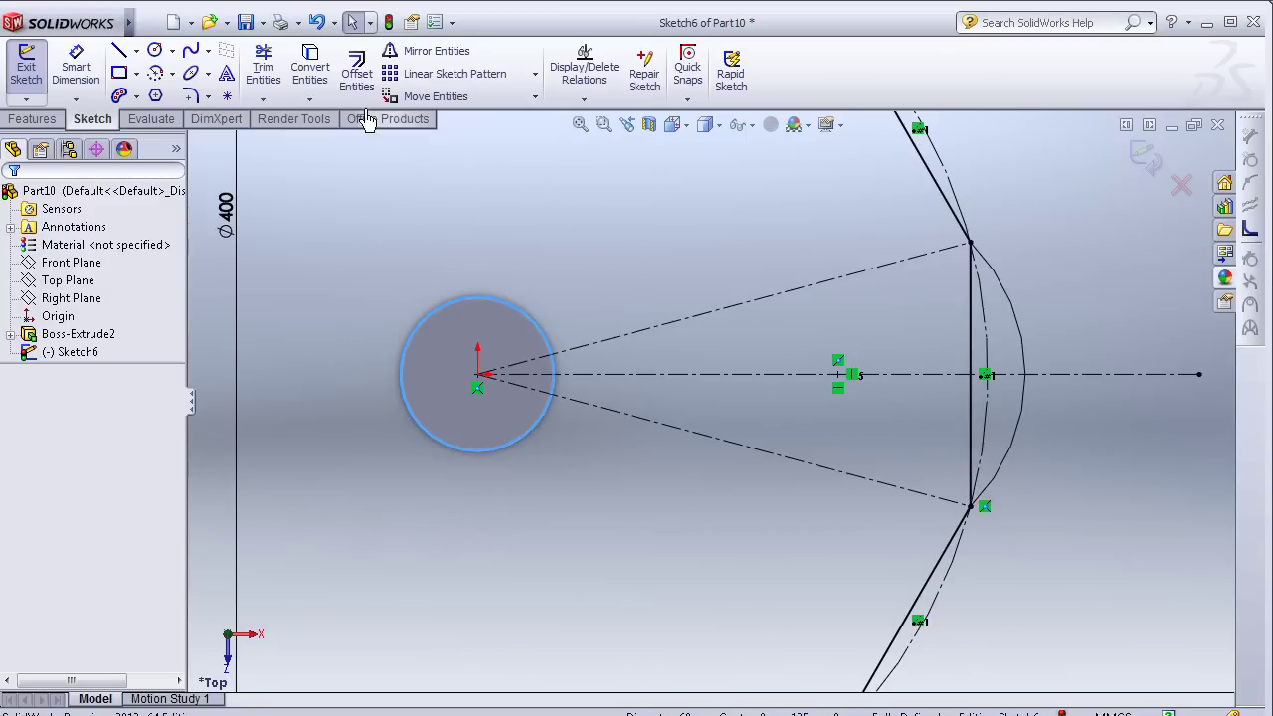
{"action": "left_click", "coordinate": [309, 70]}
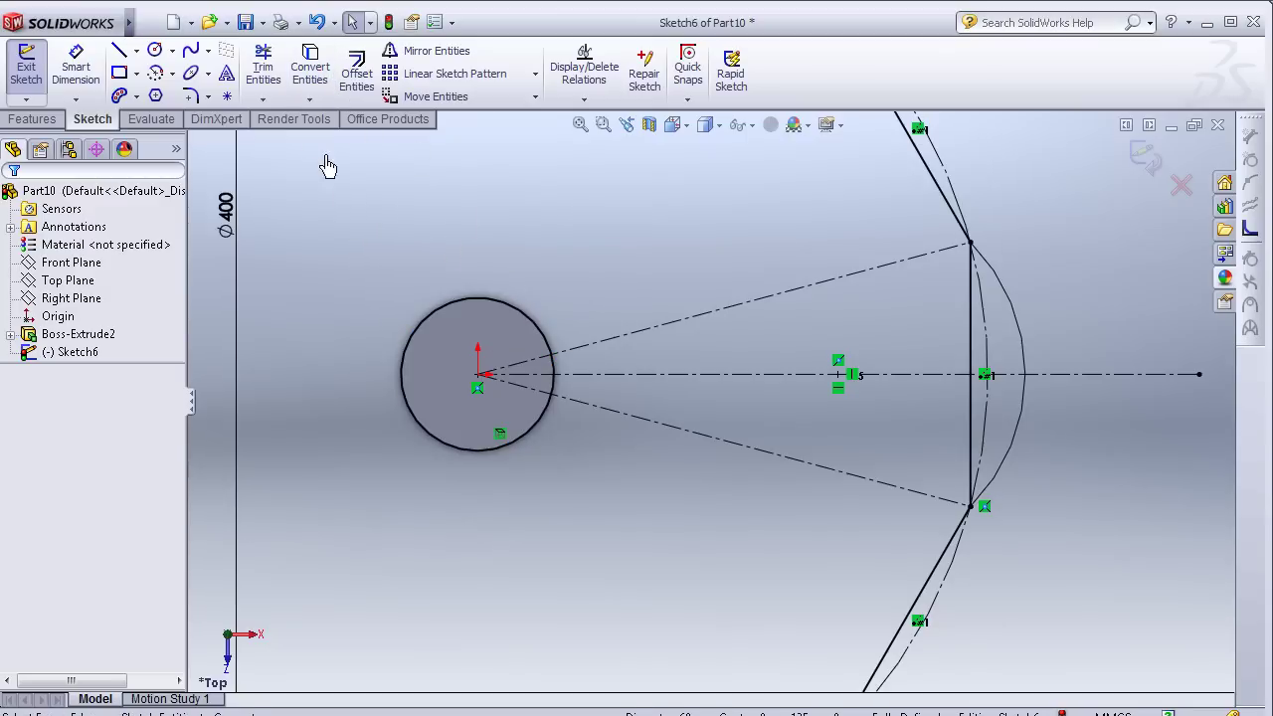
Step: Trim the hub circle outside the wedge and the leftover right-edge line pieces
{"action": "left_click", "coordinate": [263, 66]}
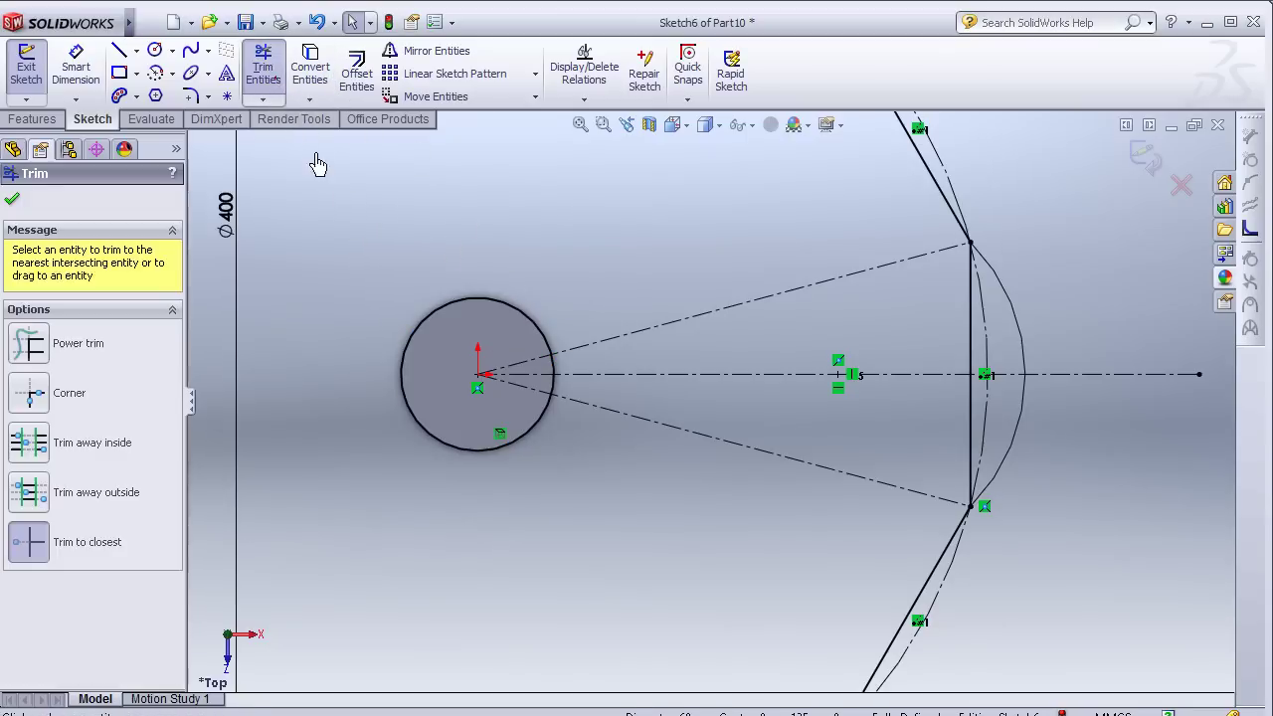
{"action": "left_click", "coordinate": [481, 313]}
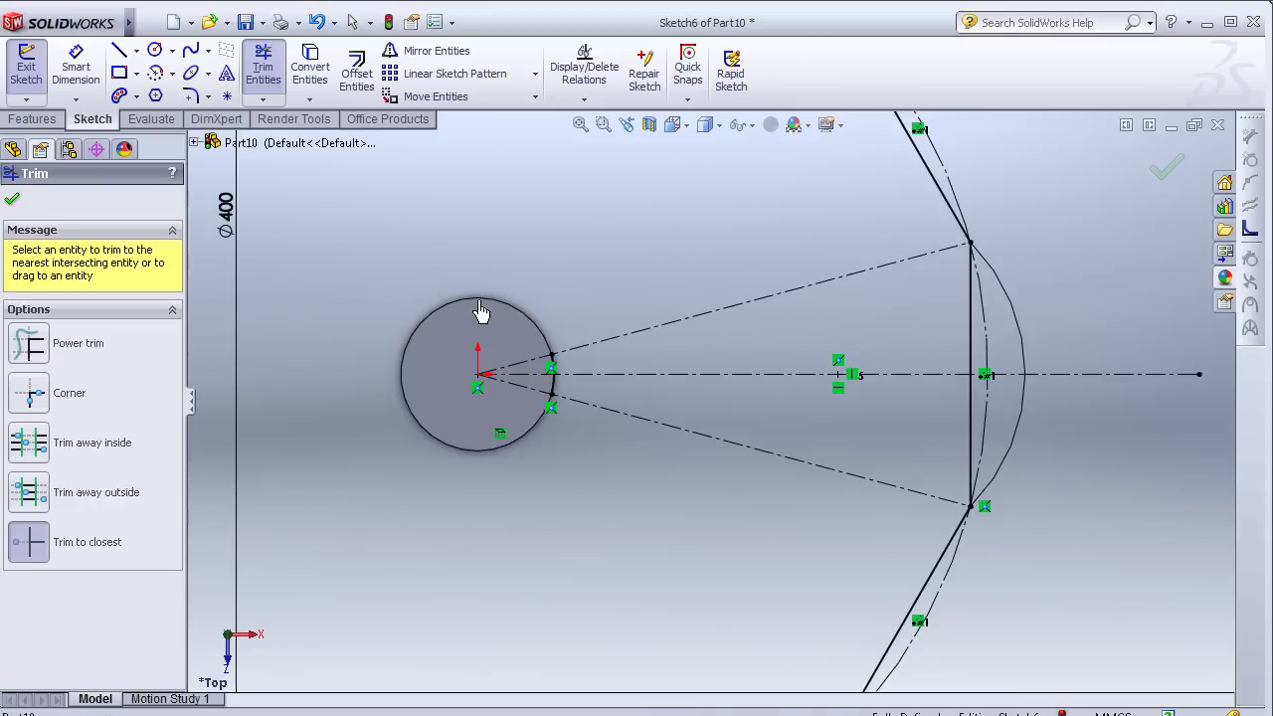
{"action": "left_click", "coordinate": [973, 305]}
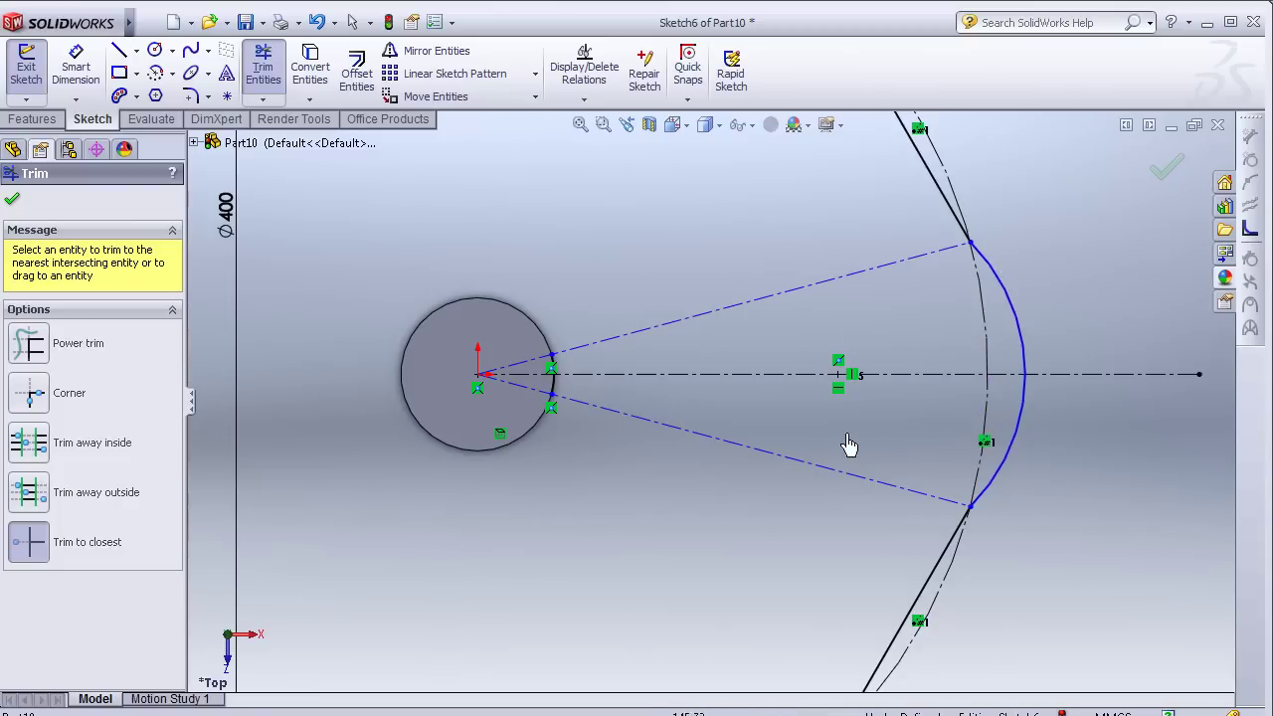
{"action": "left_click", "coordinate": [950, 221]}
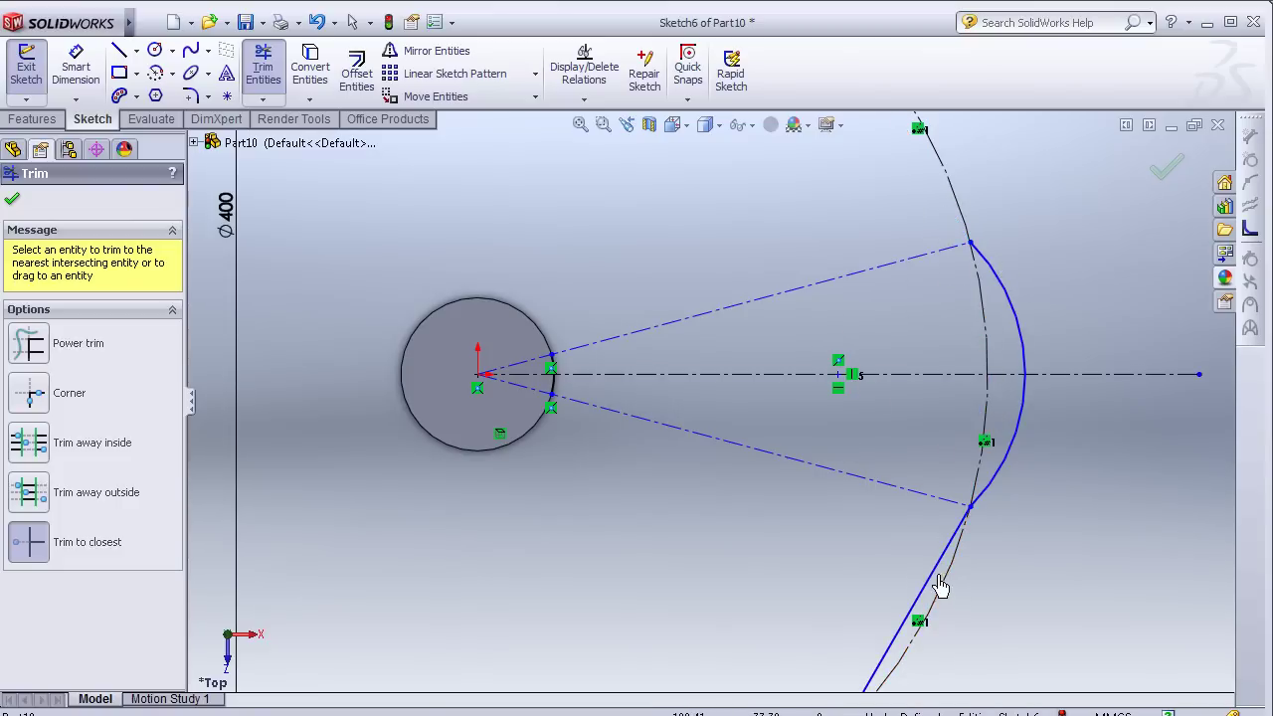
{"action": "scroll", "coordinate": [767, 455], "scroll_direction": "up", "scroll_amount": 1}
{"action": "scroll", "coordinate": [762, 454], "scroll_direction": "up", "scroll_amount": 2}
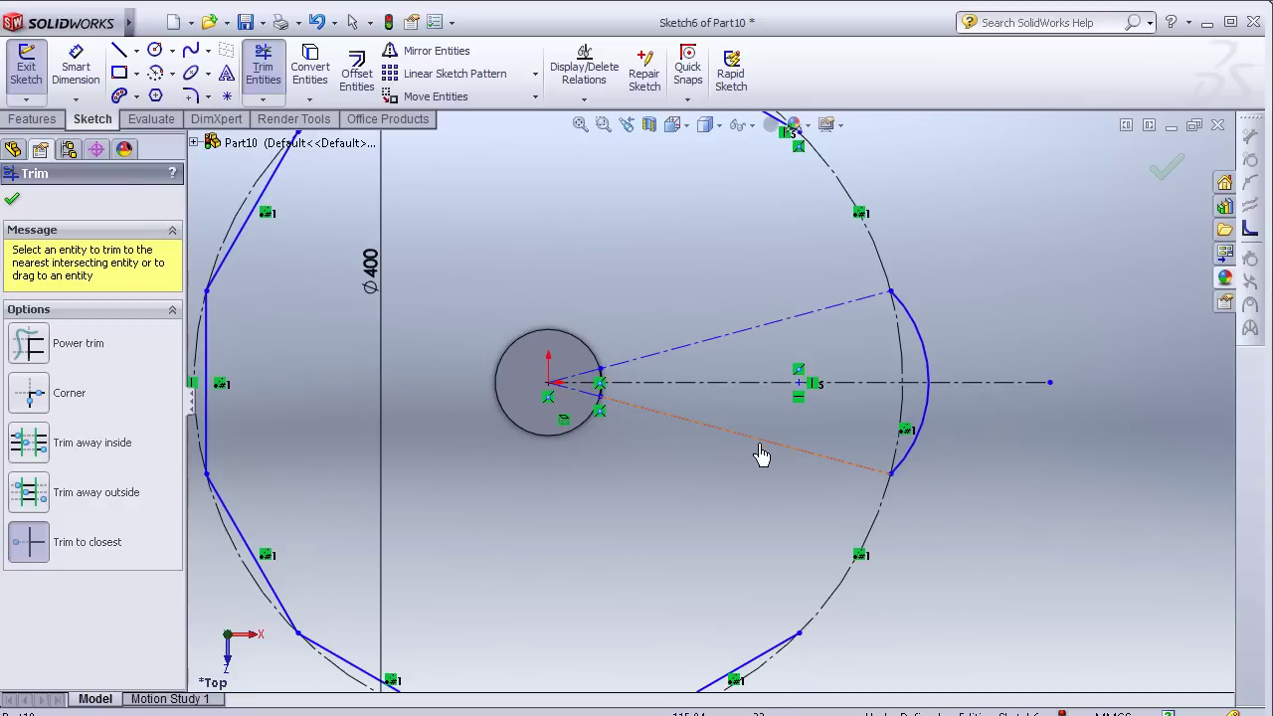
{"action": "left_click", "coordinate": [13, 203]}
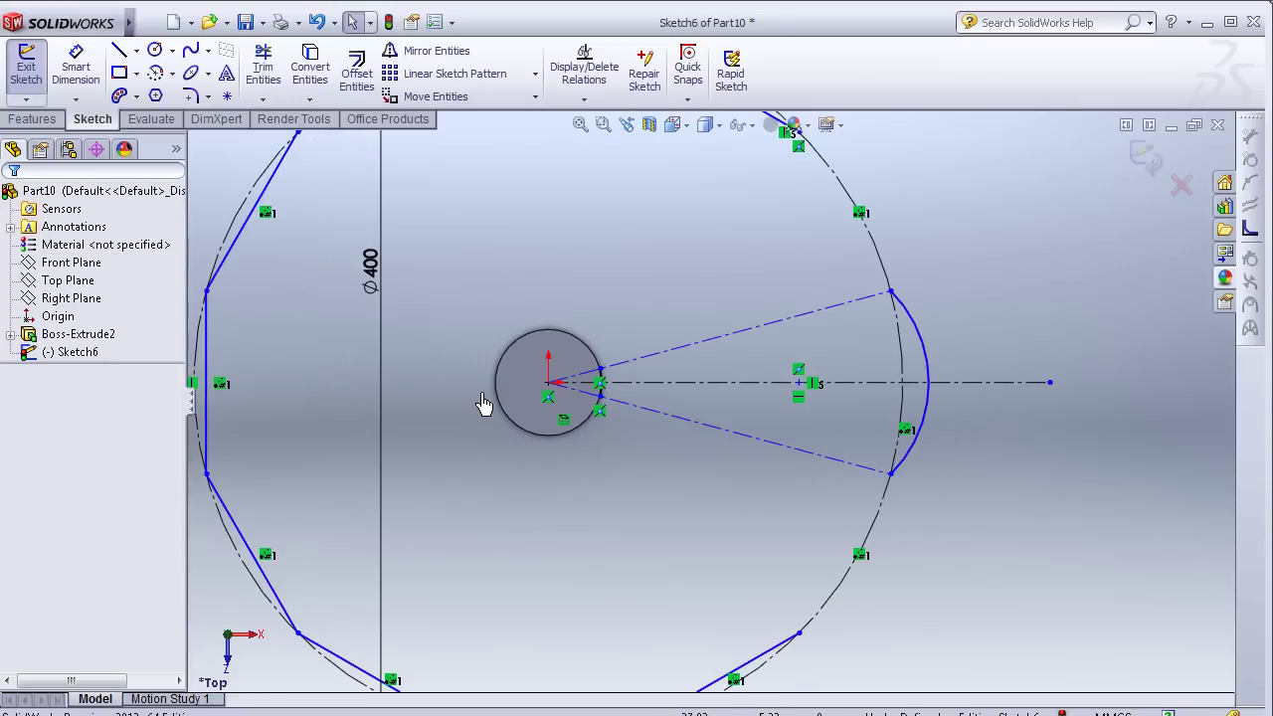
Step: Delete the bottom polygon arc and lines together with the Ø400 construction circle
{"action": "scroll", "coordinate": [488, 405], "scroll_direction": "down", "scroll_amount": 1}
{"action": "scroll", "coordinate": [507, 410], "scroll_direction": "up", "scroll_amount": 1}
{"action": "scroll", "coordinate": [641, 446], "scroll_direction": "down", "scroll_amount": 1}
{"action": "scroll", "coordinate": [652, 438], "scroll_direction": "down", "scroll_amount": 1}
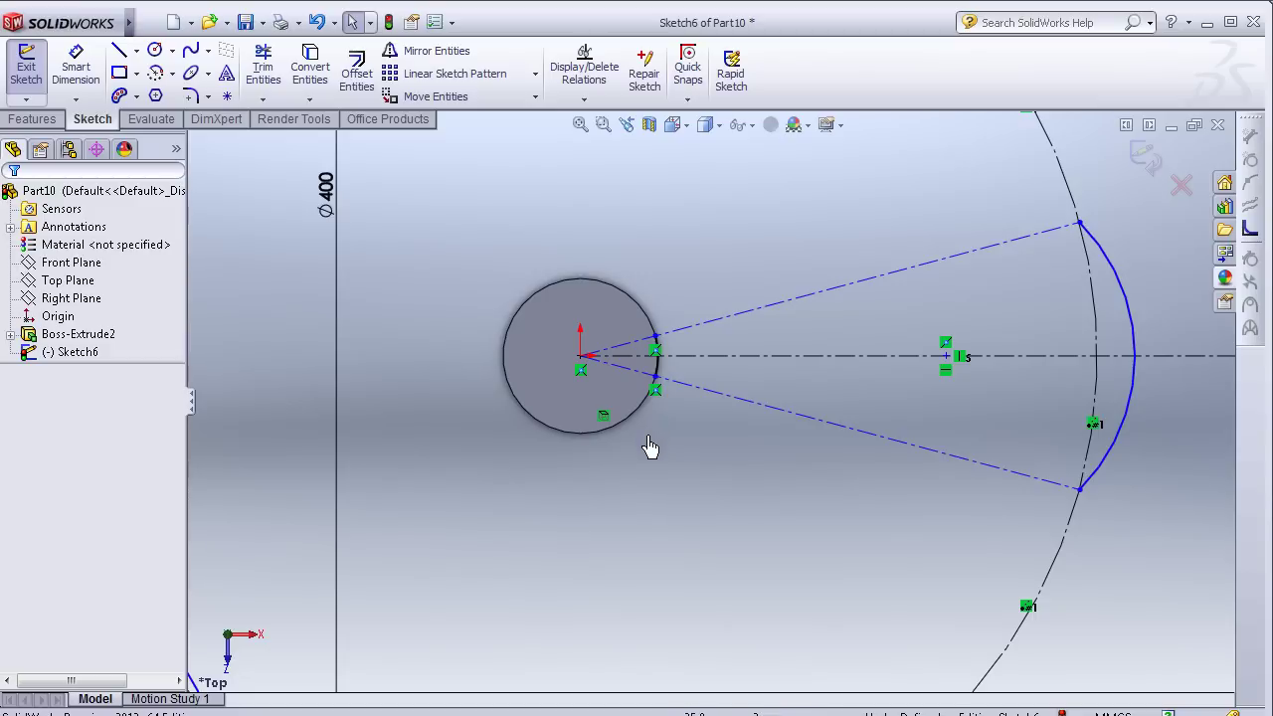
{"action": "scroll", "coordinate": [656, 438], "scroll_direction": "up", "scroll_amount": 2}
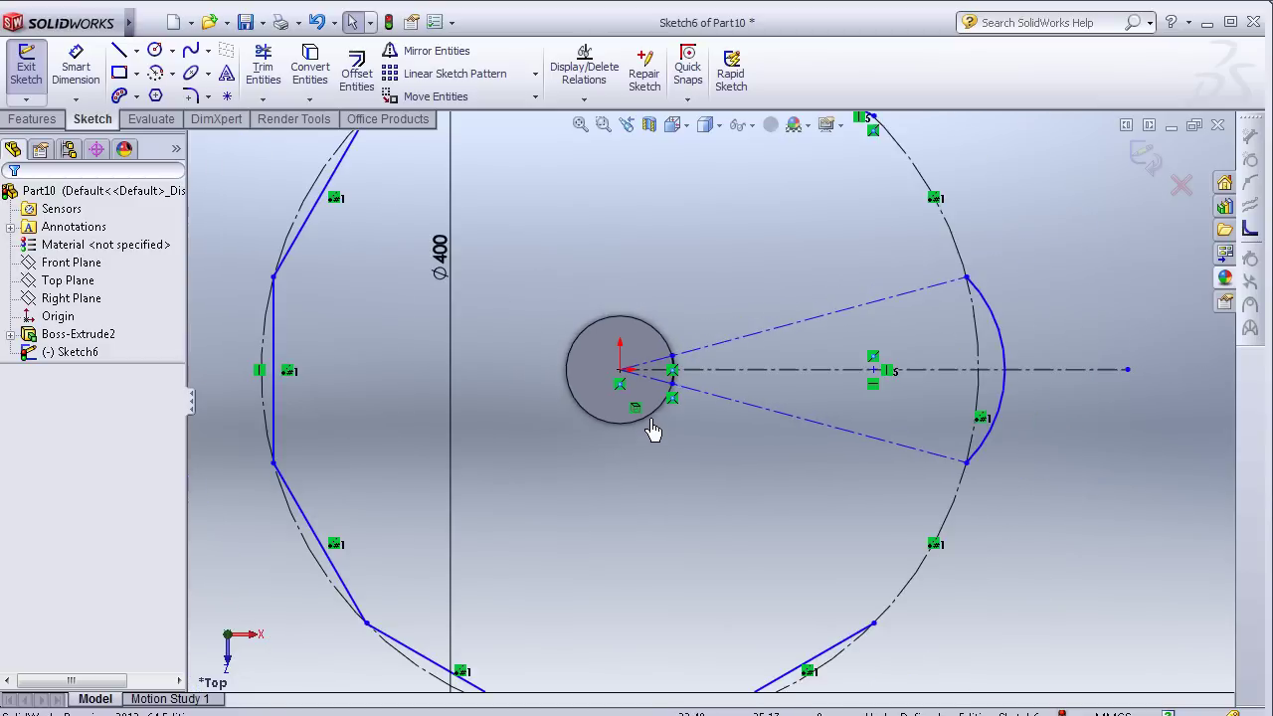
{"action": "mouse_move", "coordinate": [722, 517]}
{"action": "middle_mouse_down"}
{"action": "mouse_move", "coordinate": [736, 503]}
{"action": "mouse_move", "coordinate": [722, 453]}
{"action": "middle_mouse_up"}
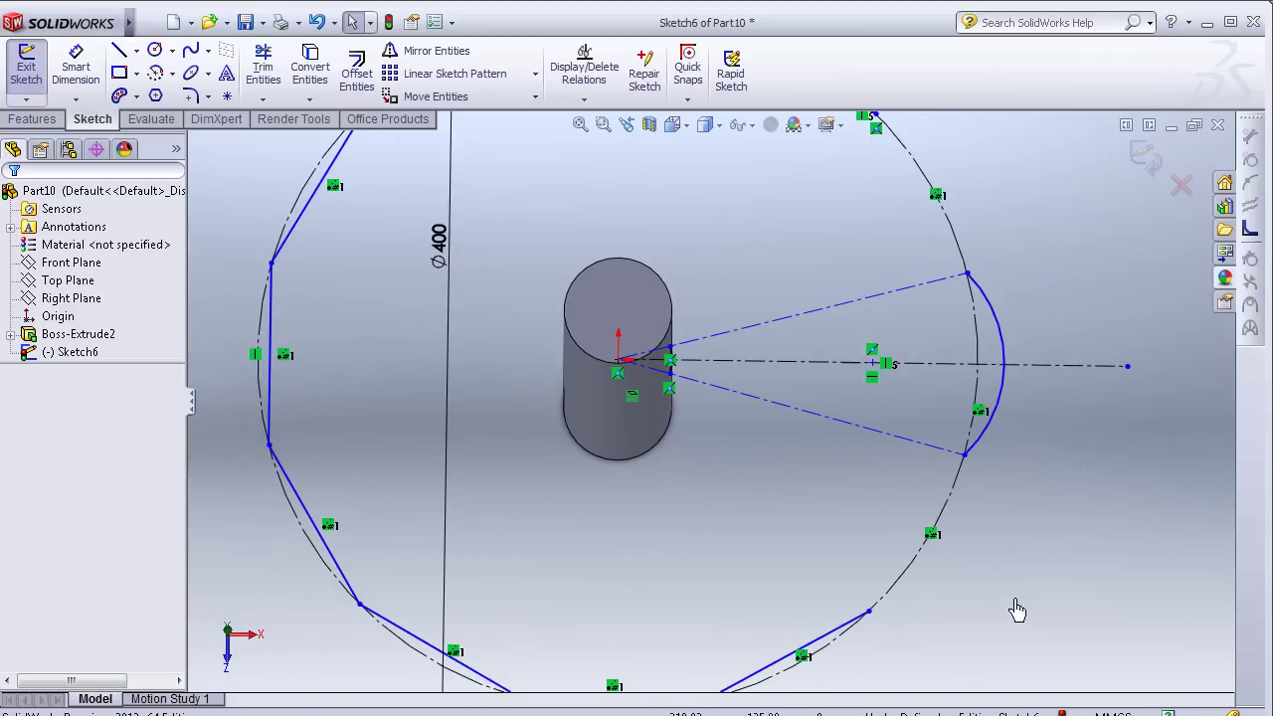
{"action": "scroll", "coordinate": [975, 608], "scroll_direction": "up", "scroll_amount": 1}
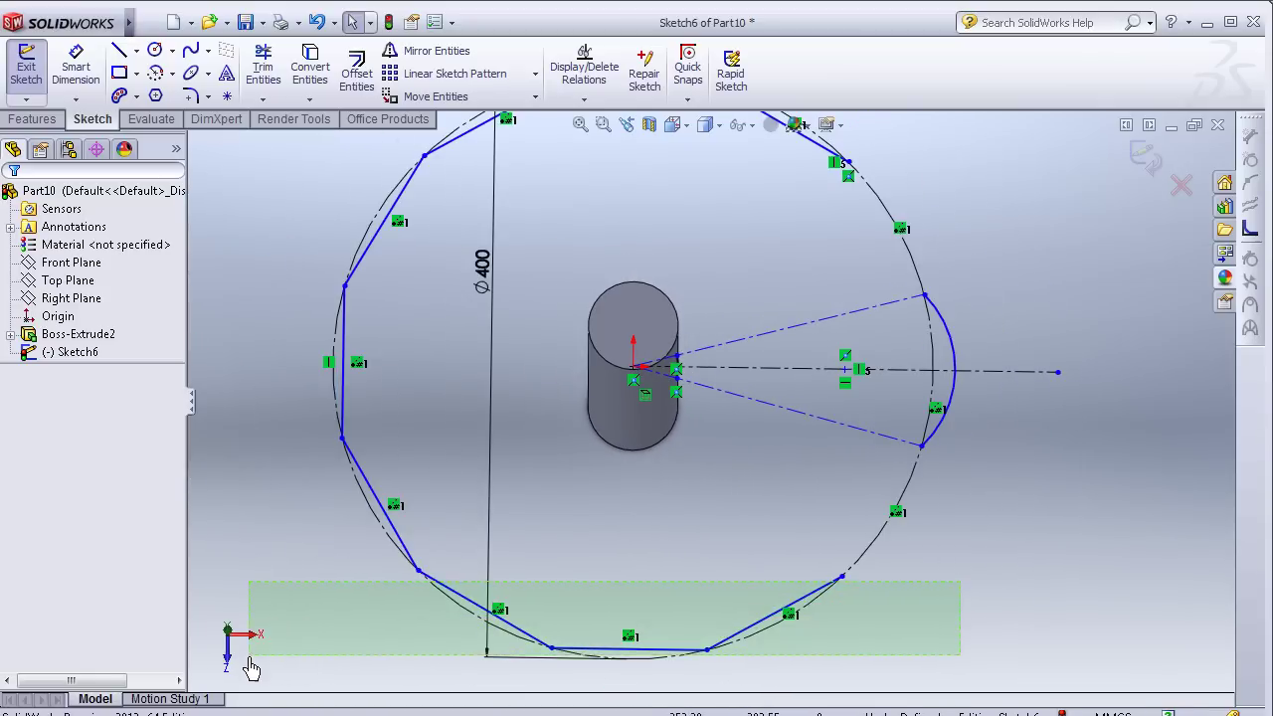
{"action": "left_click_drag", "start_coordinate": [895, 593], "coordinate": [262, 676]}
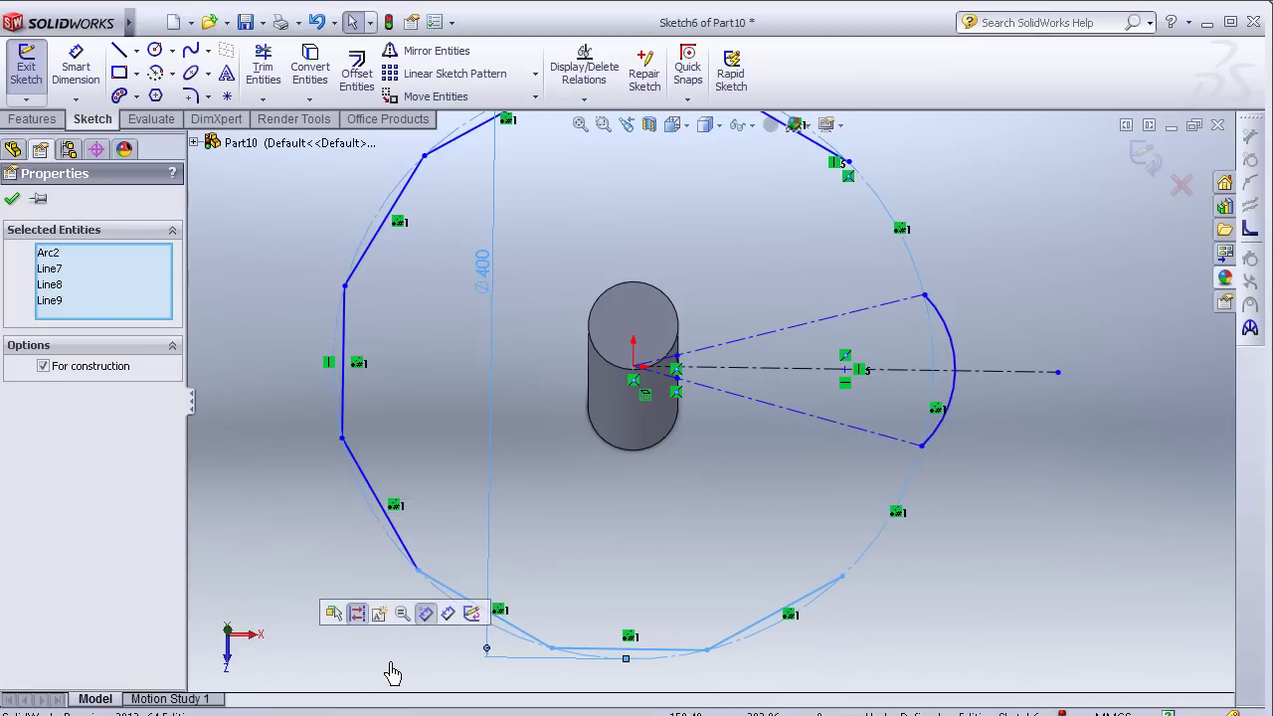
{"action": "key", "text": "Delete"}
Step: Delete the remaining polygon lines, leaving only the arc-ended wedge outline
{"action": "mouse_move", "coordinate": [283, 196]}
{"action": "left_mouse_down"}
{"action": "mouse_move", "coordinate": [651, 664]}
{"action": "mouse_move", "coordinate": [499, 651]}
{"action": "left_mouse_up"}
{"action": "key", "text": "Delete"}
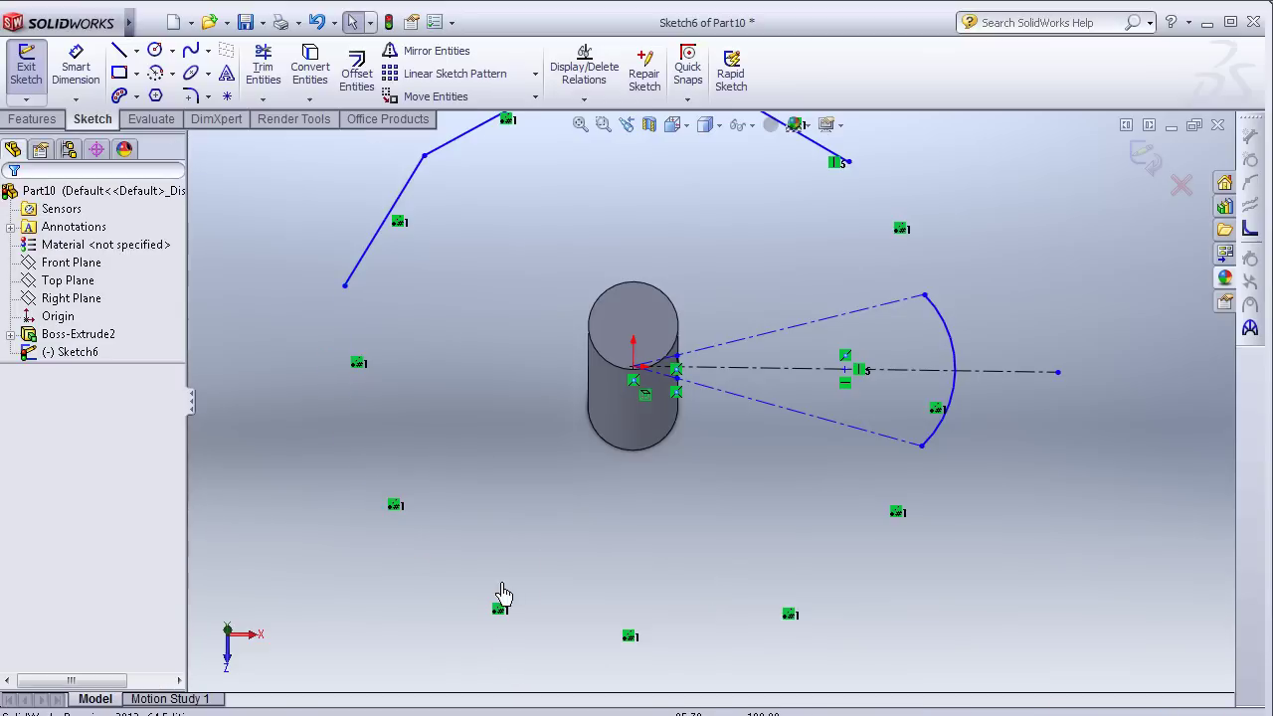
{"action": "key", "text": "z"}
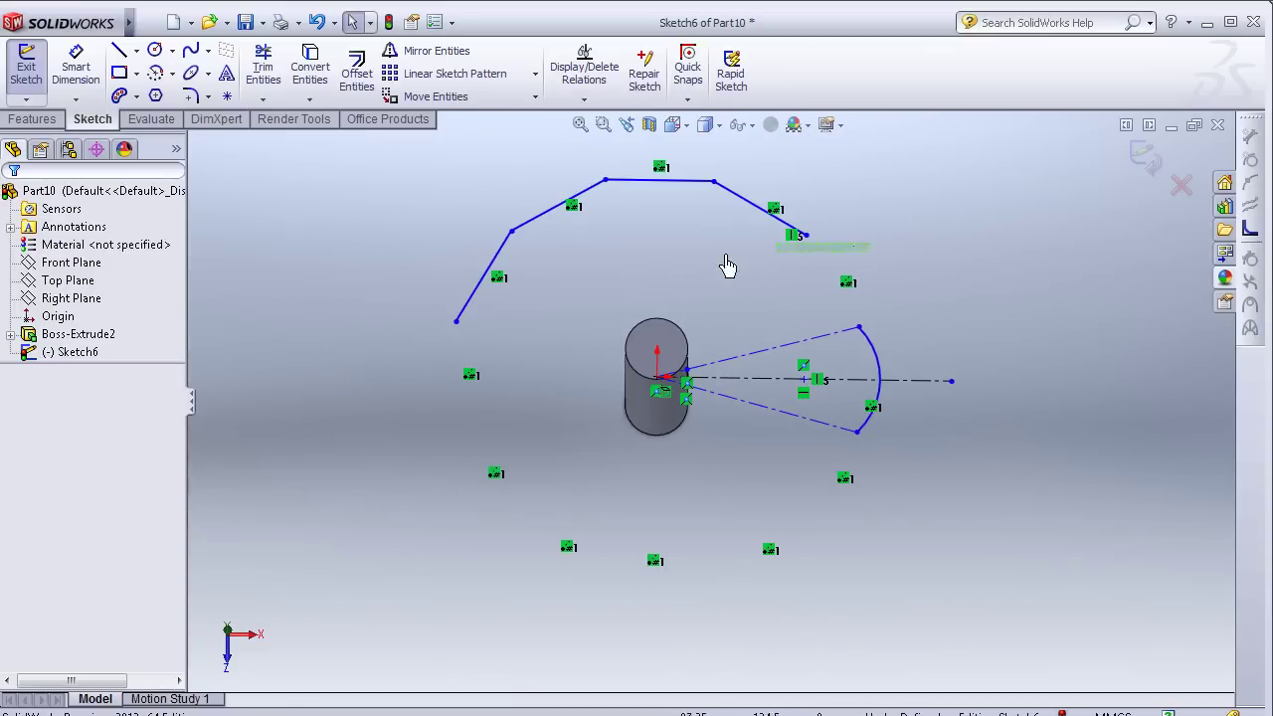
{"action": "left_click_drag", "start_coordinate": [728, 266], "coordinate": [339, 159]}
{"action": "key", "text": "Delete"}
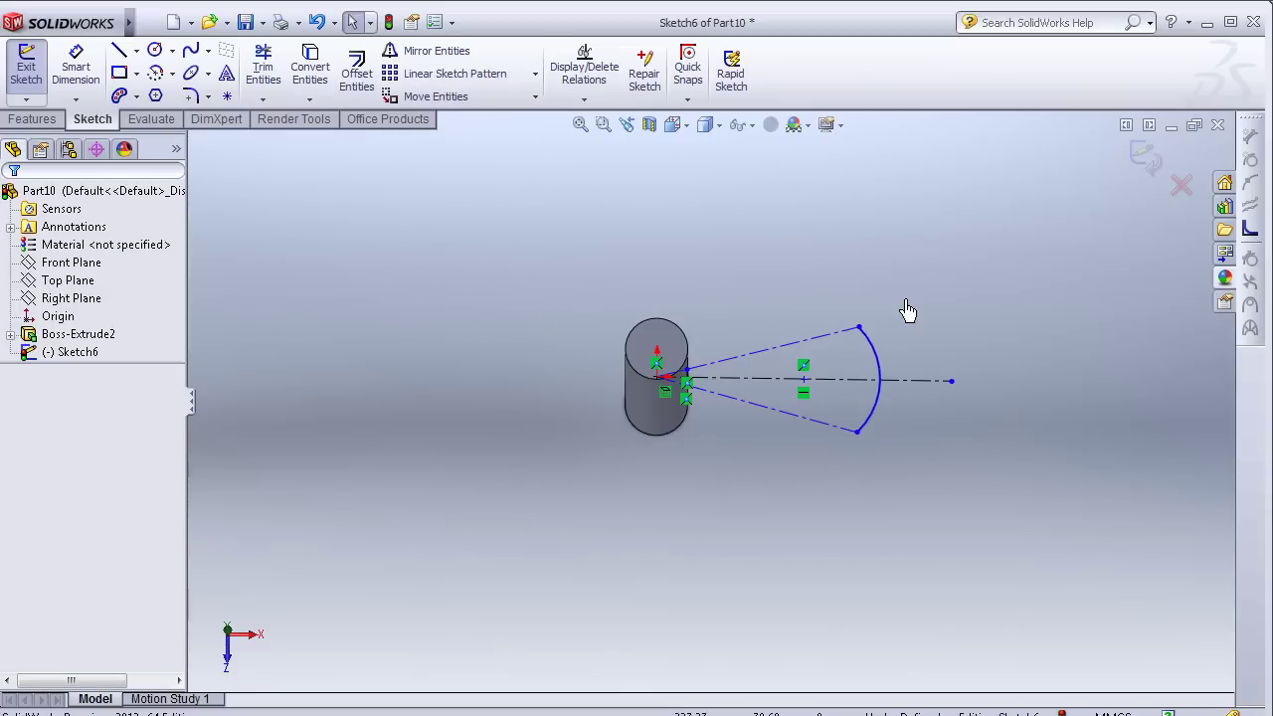
Step: Convert the small arc on the hub's edge to construction geometry
{"action": "scroll", "coordinate": [682, 441], "scroll_direction": "down", "scroll_amount": 2}
{"action": "scroll", "coordinate": [597, 455], "scroll_direction": "down", "scroll_amount": 3}
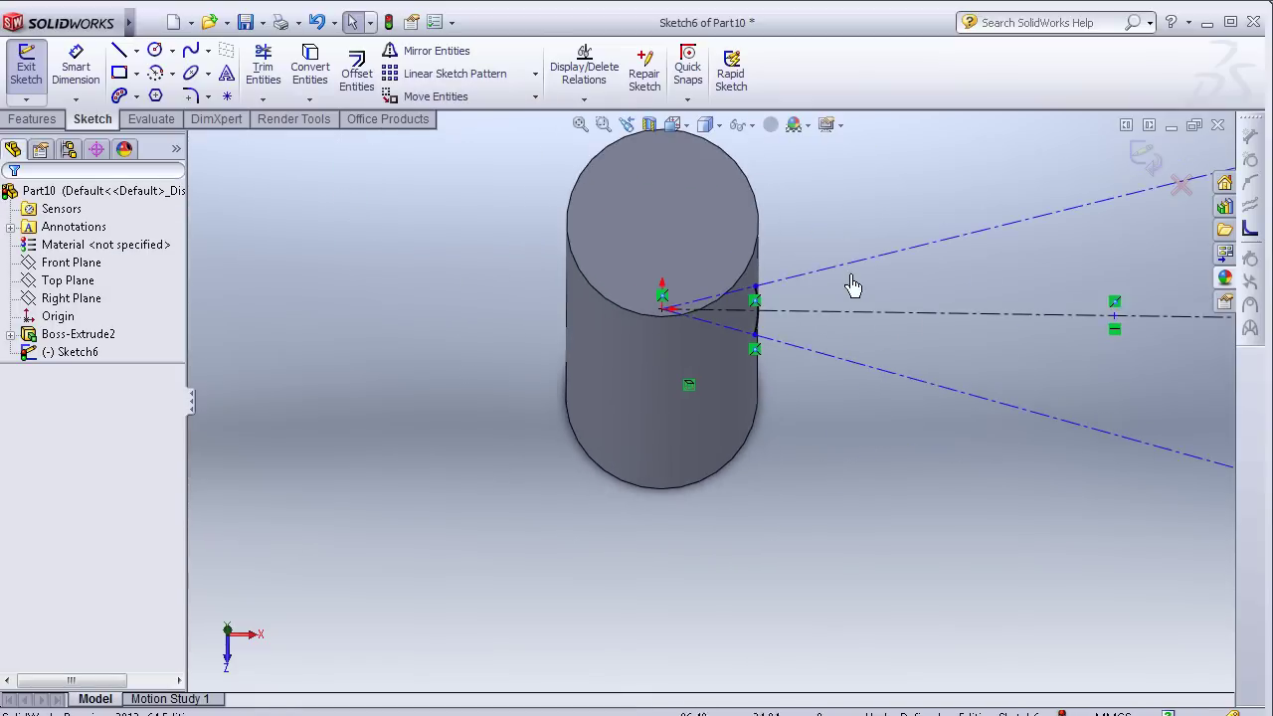
{"action": "scroll", "coordinate": [972, 269], "scroll_direction": "up", "scroll_amount": 2}
{"action": "scroll", "coordinate": [915, 302], "scroll_direction": "up", "scroll_amount": 1}
{"action": "scroll", "coordinate": [753, 401], "scroll_direction": "down", "scroll_amount": 5}
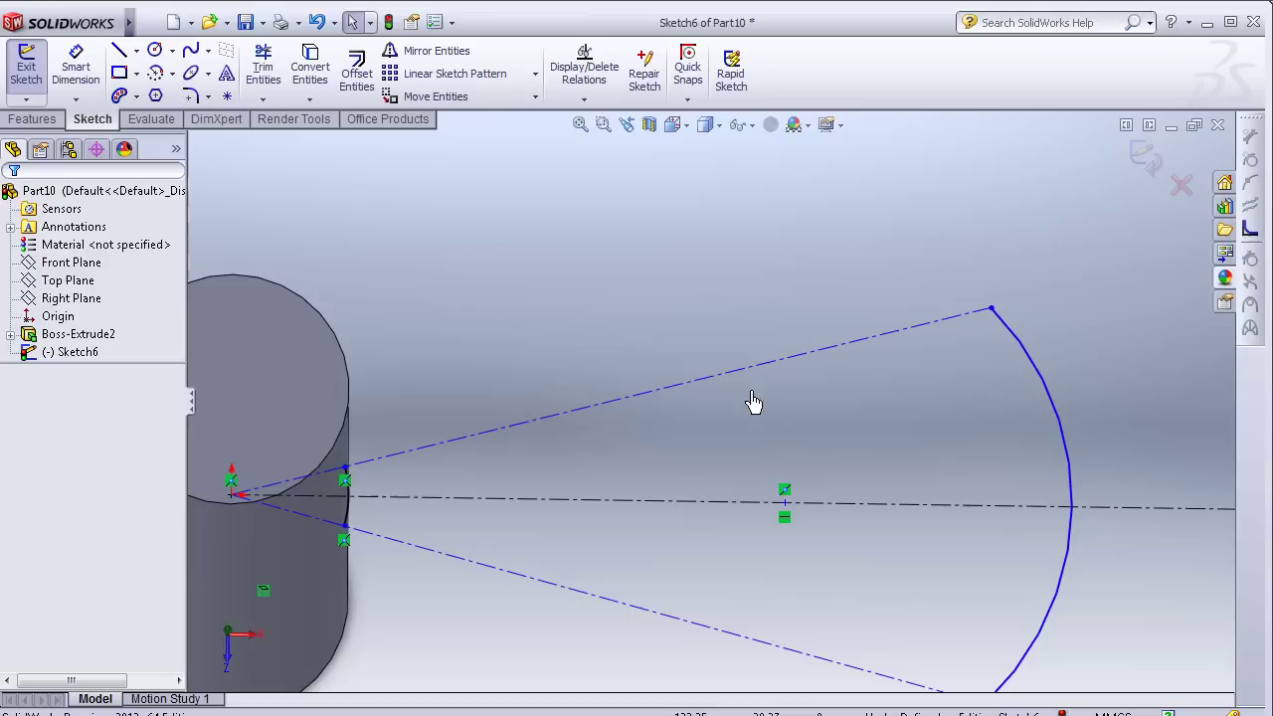
{"action": "left_click", "coordinate": [348, 513]}
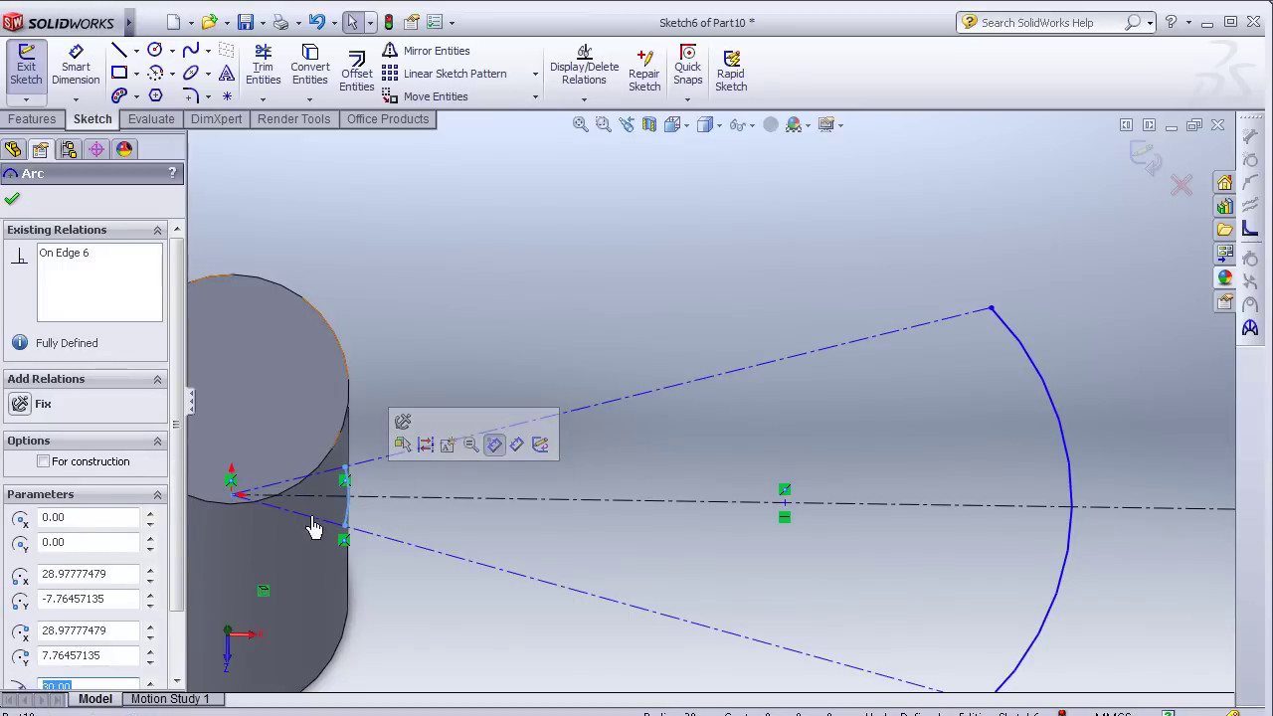
{"action": "left_click", "coordinate": [44, 463]}
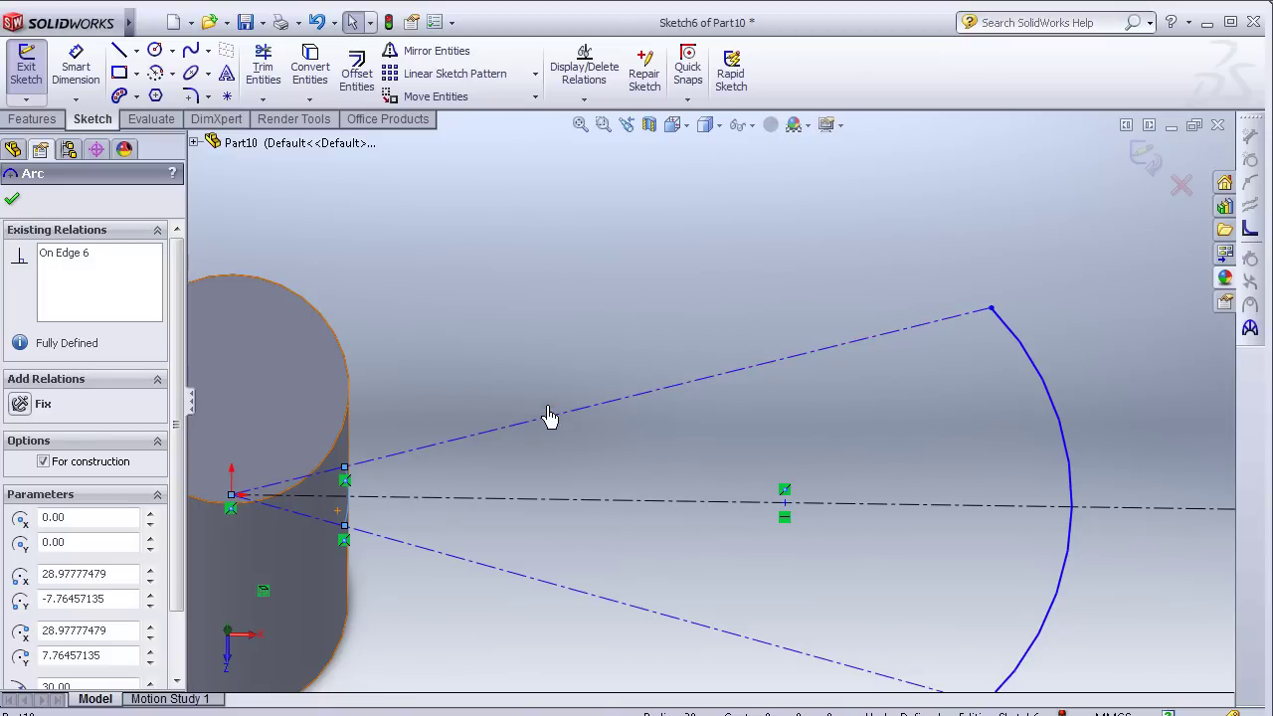
Step: Exit Sketch6, keeping the arc-ended wedge outline as a finished sketch
{"action": "key", "text": "z"}
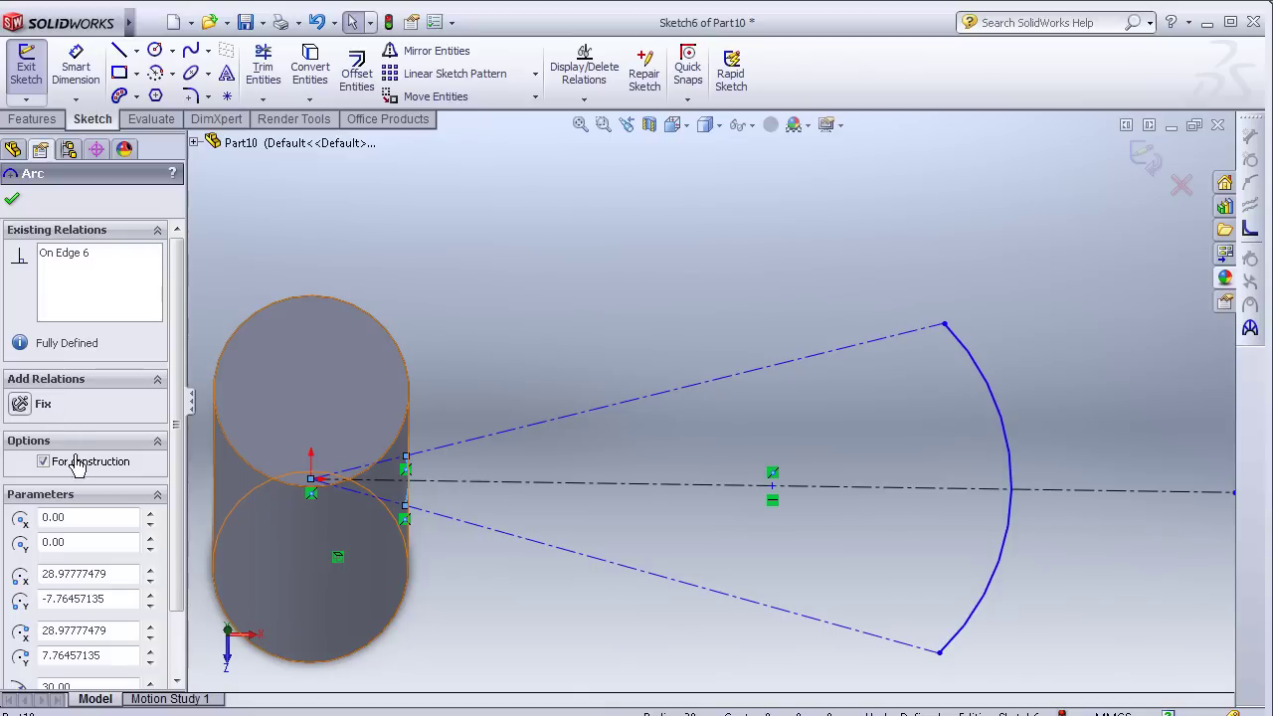
{"action": "key", "text": "Escape"}
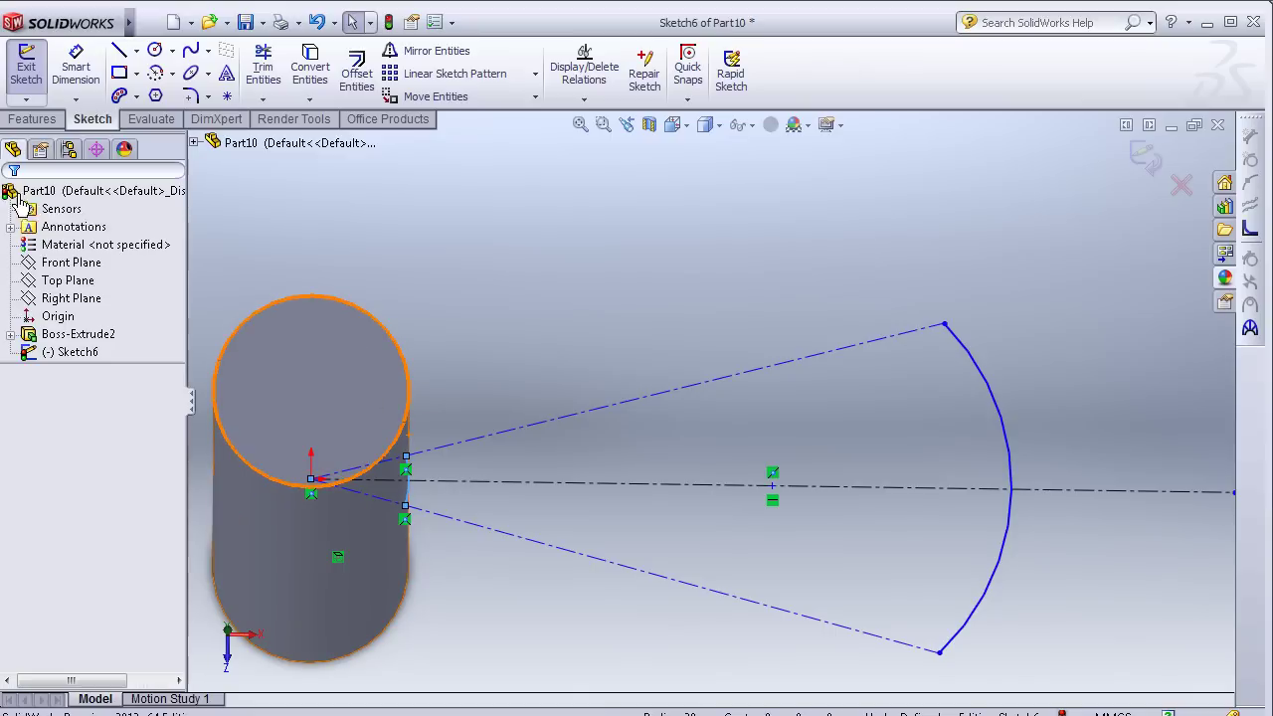
{"action": "key", "text": "z"}
{"action": "mouse_move", "coordinate": [583, 358]}
{"action": "middle_mouse_down"}
{"action": "mouse_move", "coordinate": [568, 392]}
{"action": "mouse_move", "coordinate": [568, 364]}
{"action": "mouse_move", "coordinate": [600, 332]}
{"action": "middle_mouse_up"}
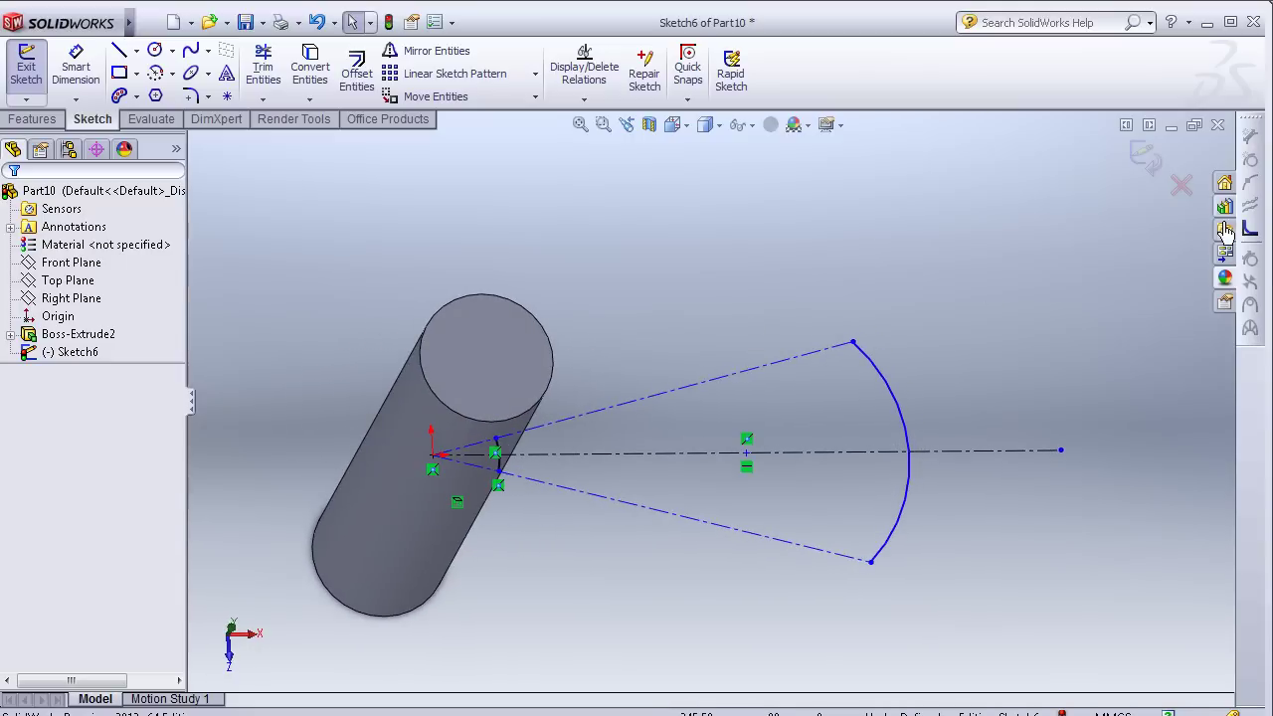
{"action": "left_click", "coordinate": [1137, 165]}
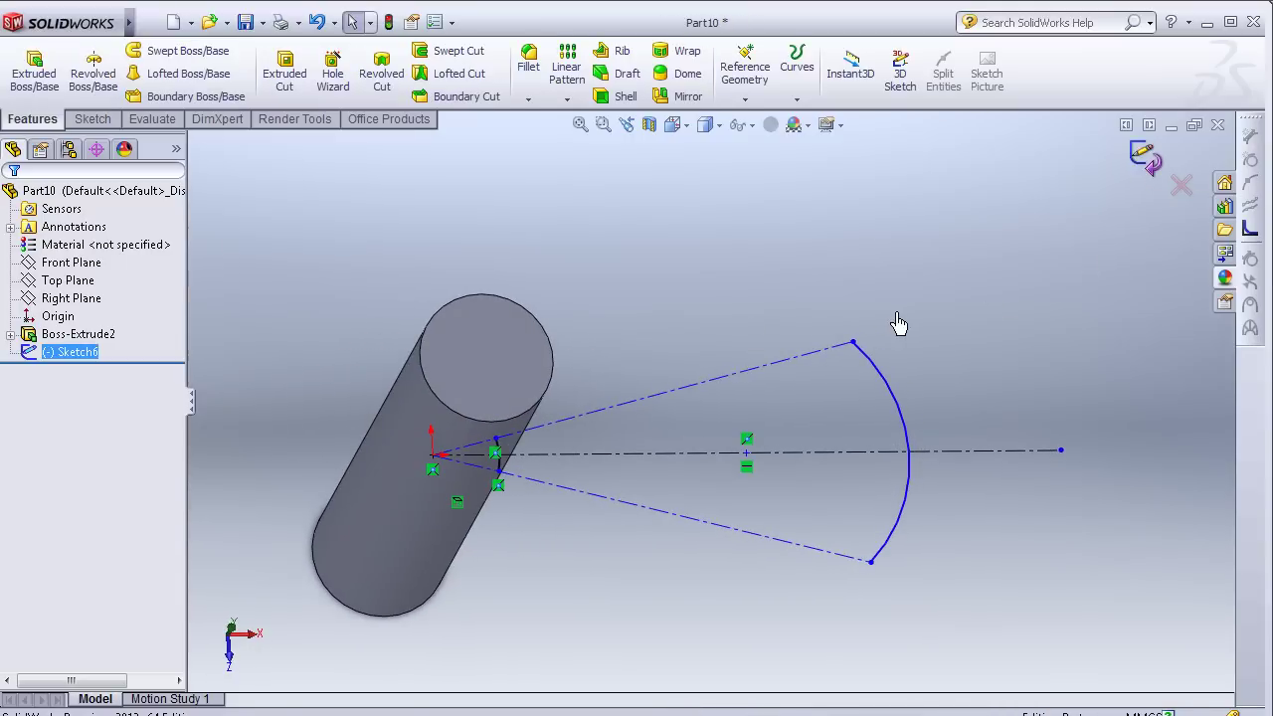
Step: Create Sketch7 on the cylinder's top face holding the small Sketch6 arc projected with Convert Entities
{"action": "left_click", "coordinate": [505, 373]}
{"action": "left_click", "coordinate": [583, 313]}
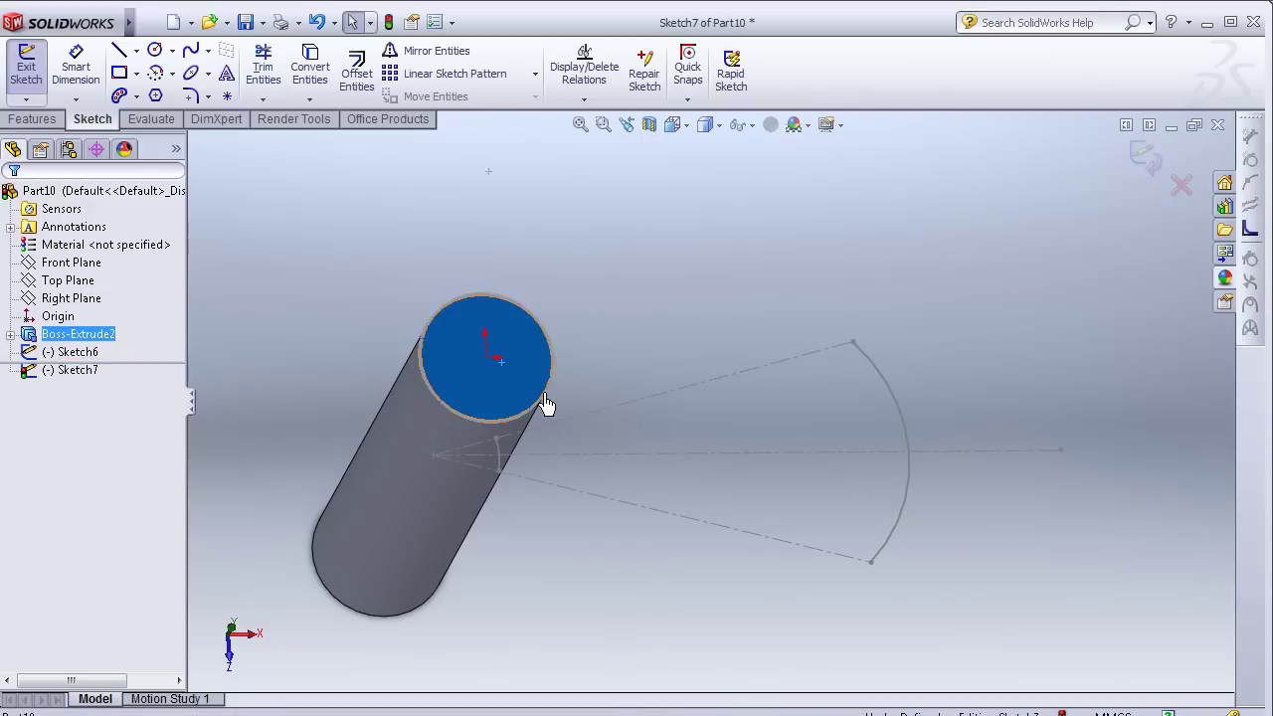
{"action": "key", "text": "Escape"}
{"action": "left_click", "coordinate": [310, 68]}
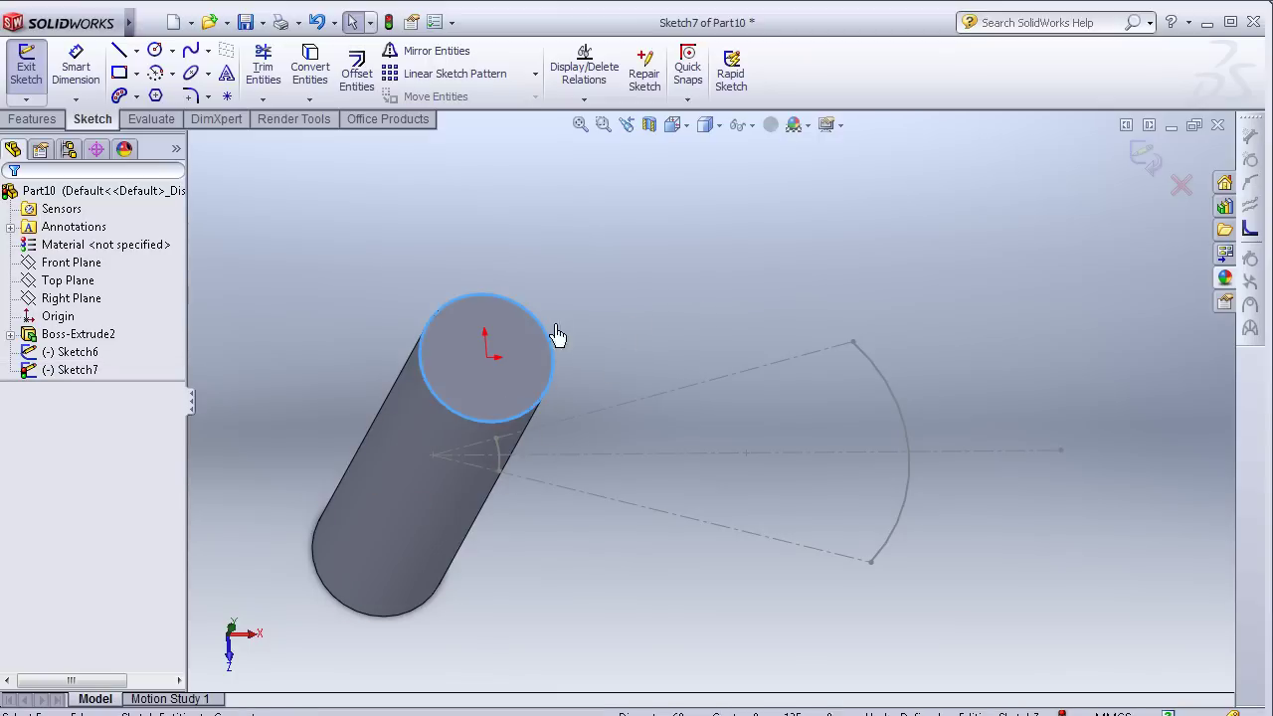
{"action": "left_click", "coordinate": [470, 256]}
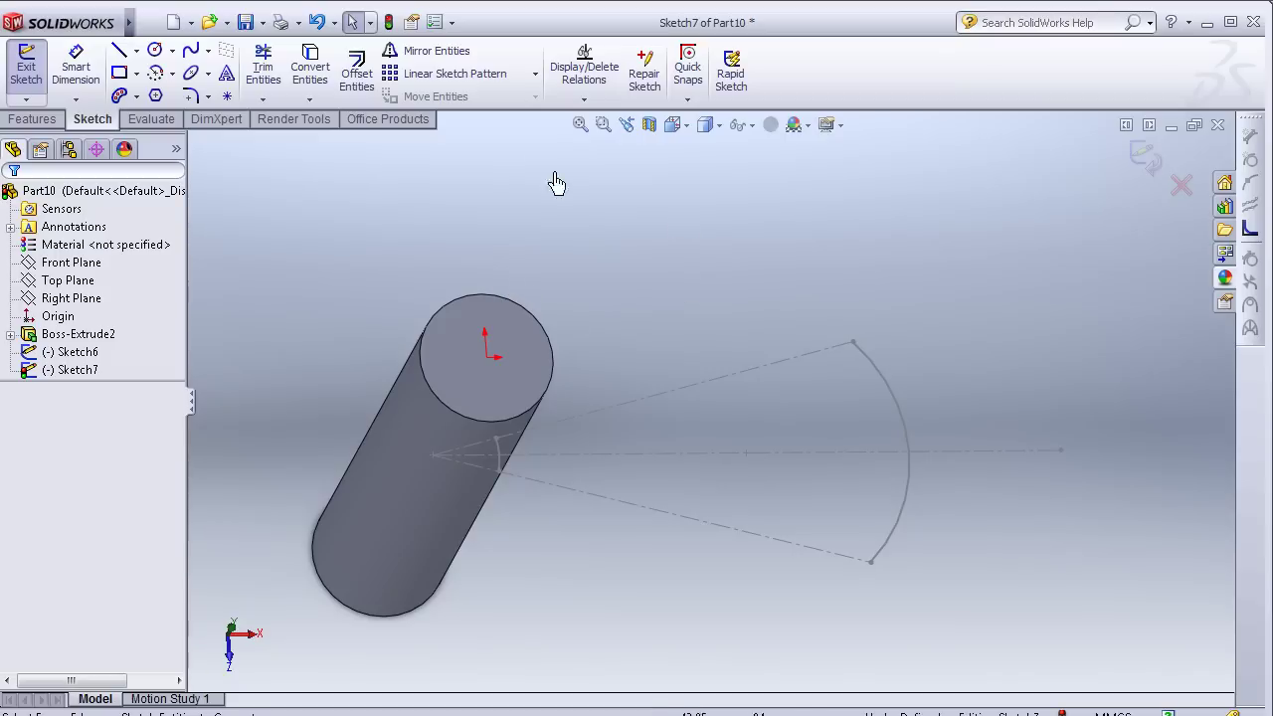
{"action": "left_click", "coordinate": [499, 465]}
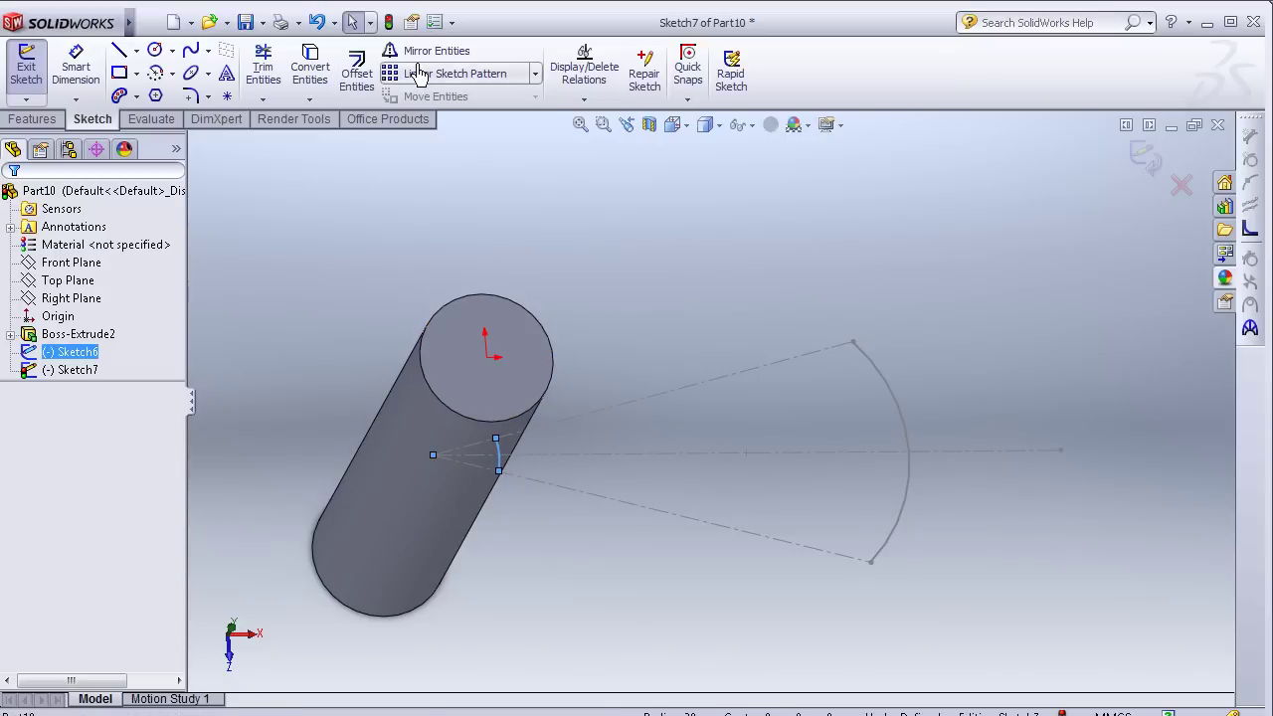
{"action": "left_click", "coordinate": [320, 83]}
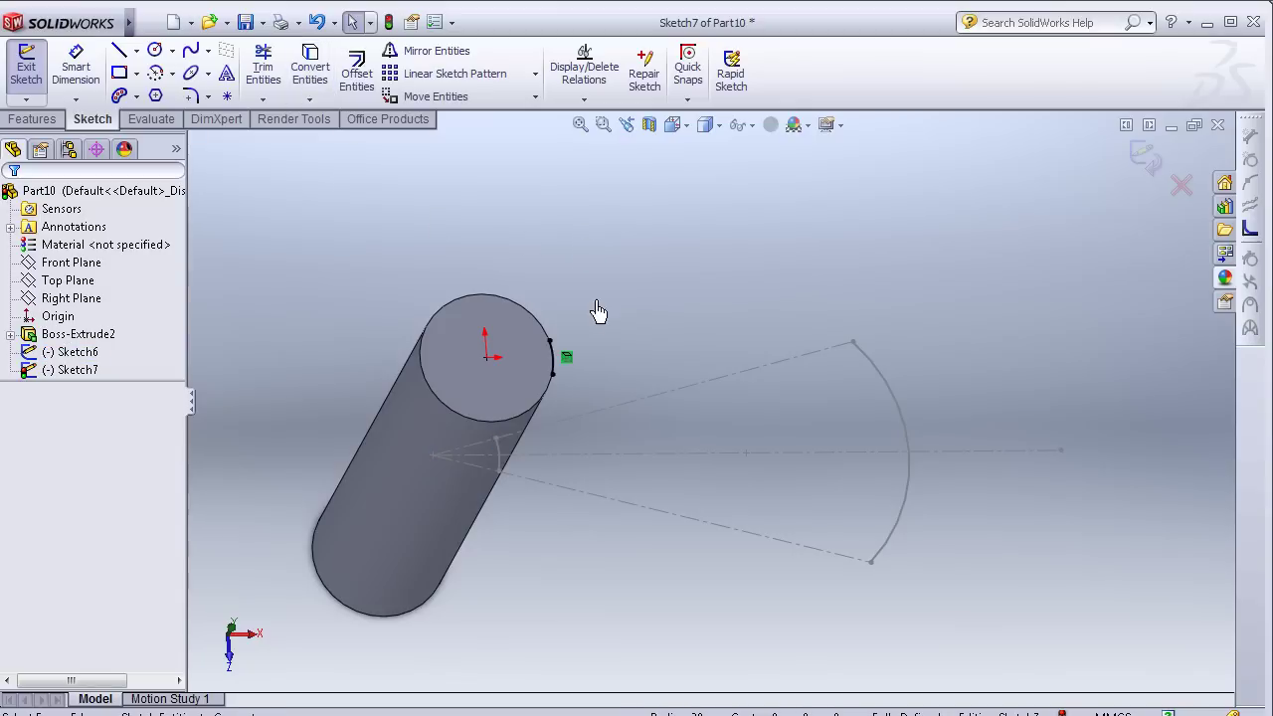
{"action": "middle_click_drag", "start_coordinate": [622, 328], "coordinate": [568, 285]}
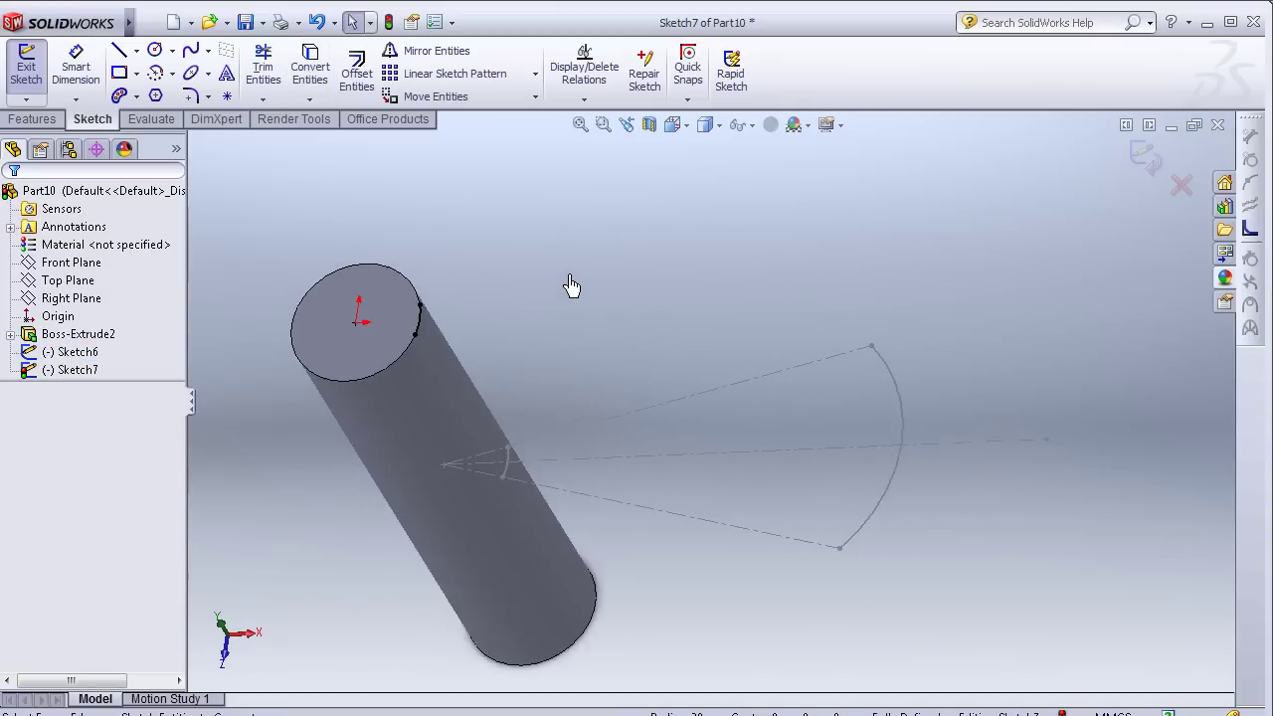
{"action": "left_click", "coordinate": [1155, 165]}
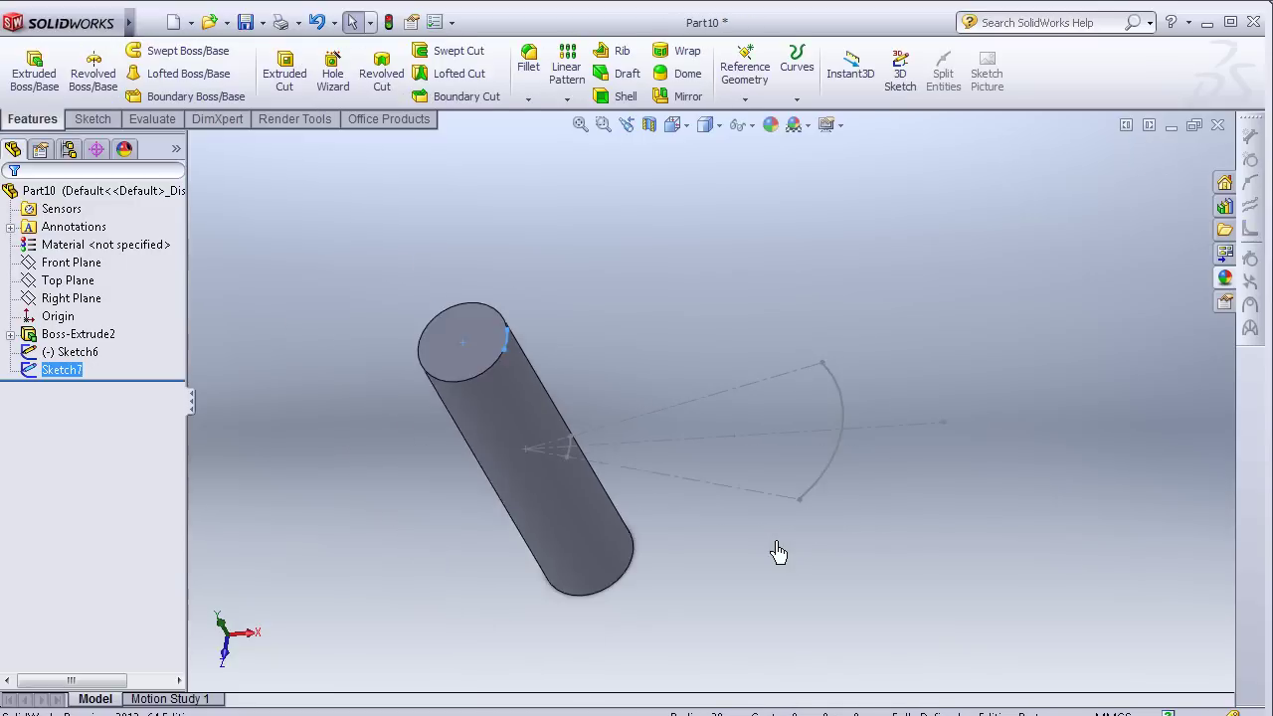
Step: Turn the model and select the cylinder's bottom end face
{"action": "mouse_move", "coordinate": [702, 462]}
{"action": "middle_mouse_down"}
{"action": "mouse_move", "coordinate": [696, 406]}
{"action": "mouse_move", "coordinate": [747, 647]}
{"action": "middle_mouse_up"}
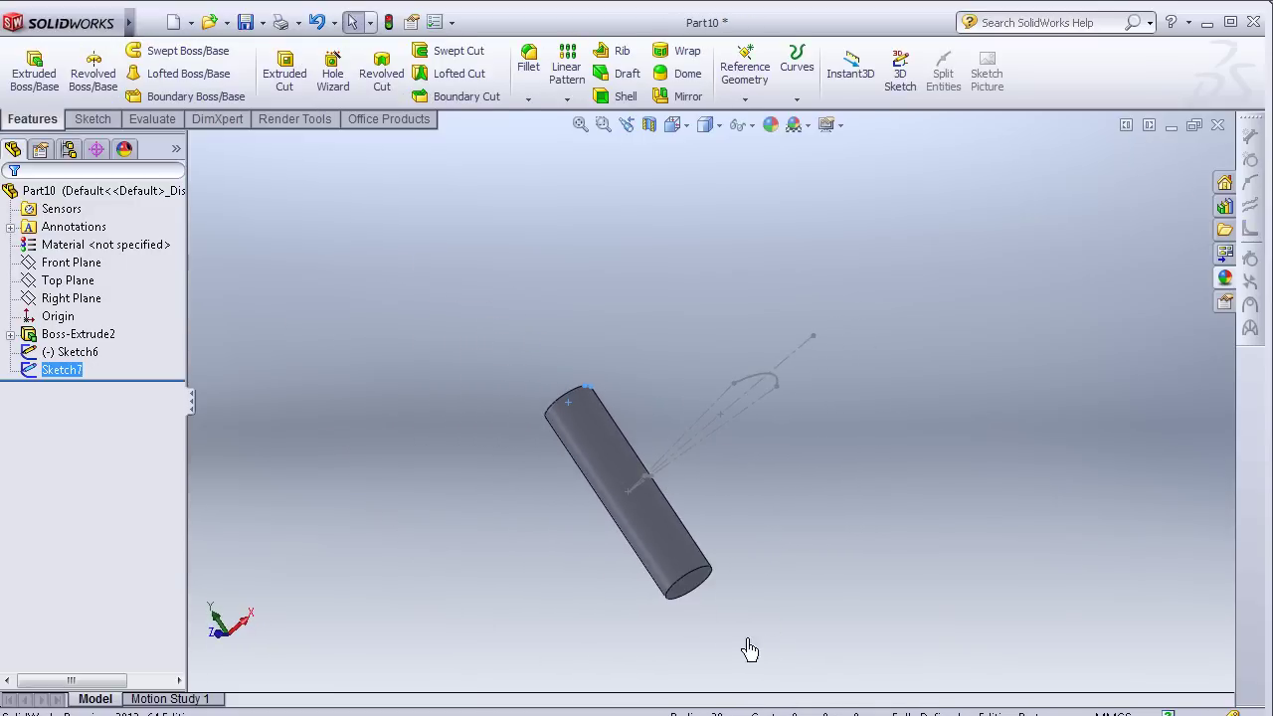
{"action": "left_click", "coordinate": [703, 584]}
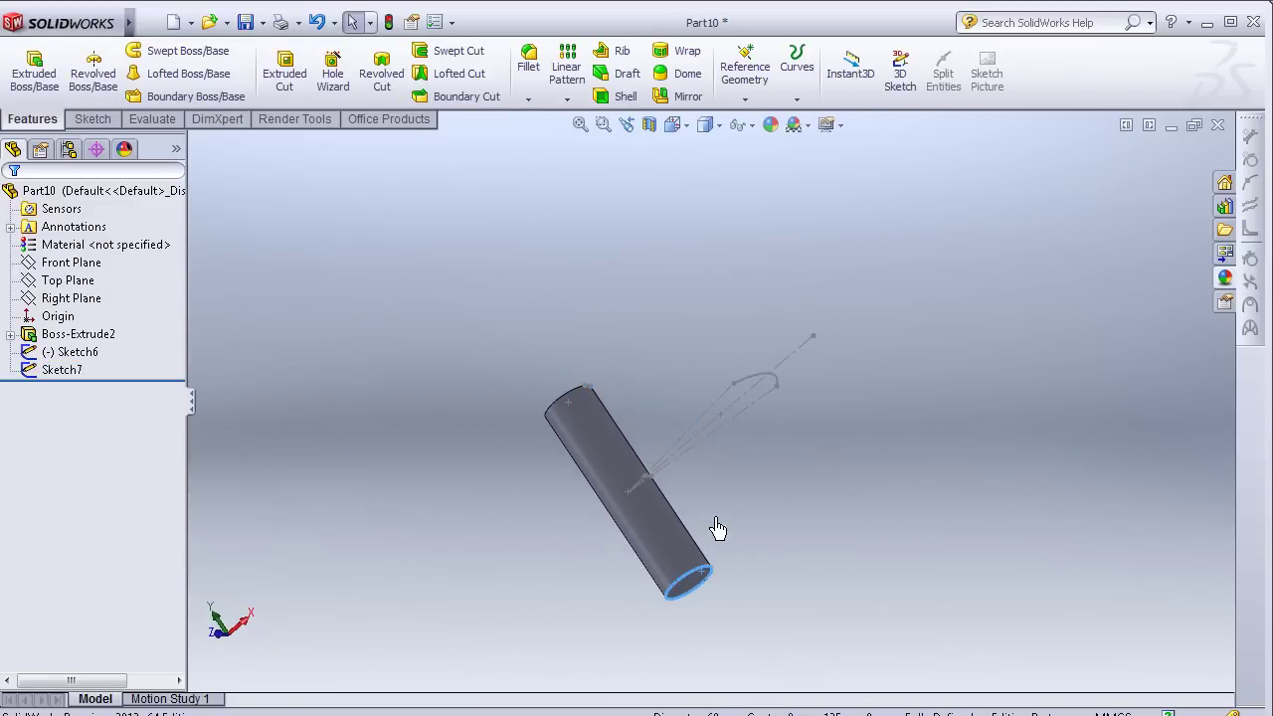
{"action": "scroll", "coordinate": [667, 488], "scroll_direction": "down", "scroll_amount": 2}
{"action": "scroll", "coordinate": [662, 489], "scroll_direction": "down", "scroll_amount": 3}
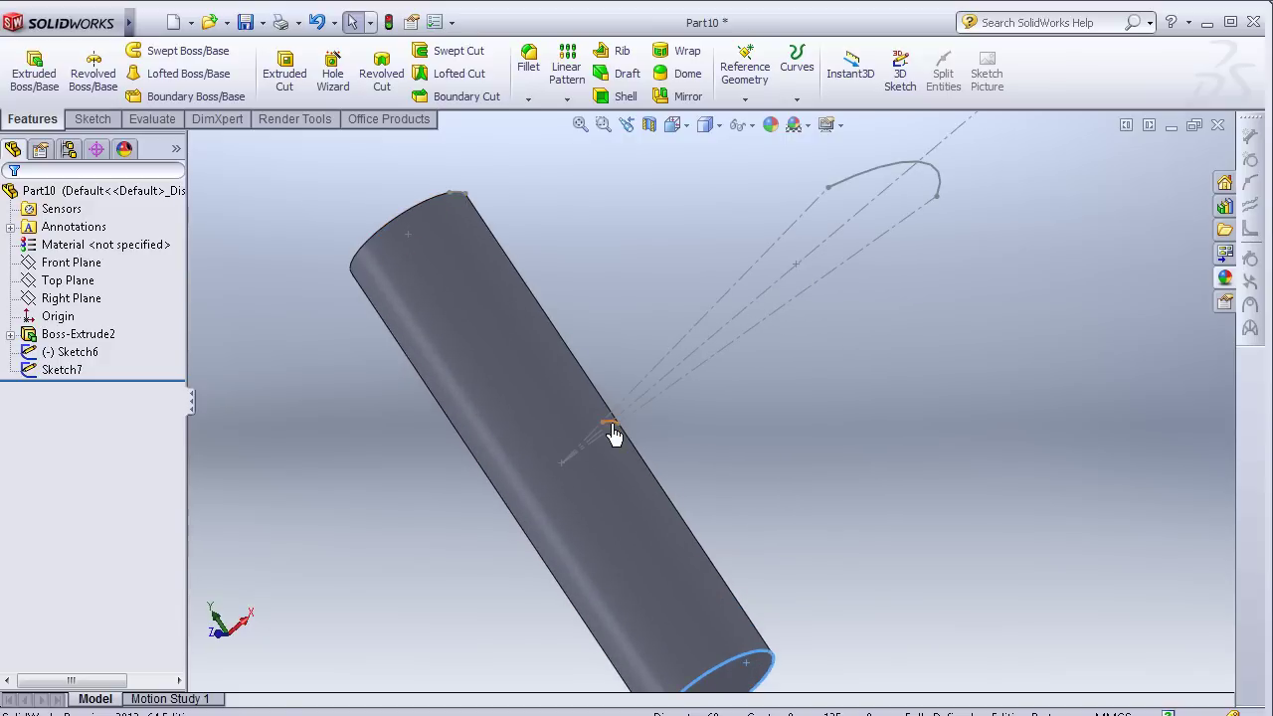
{"action": "left_click", "coordinate": [761, 672]}
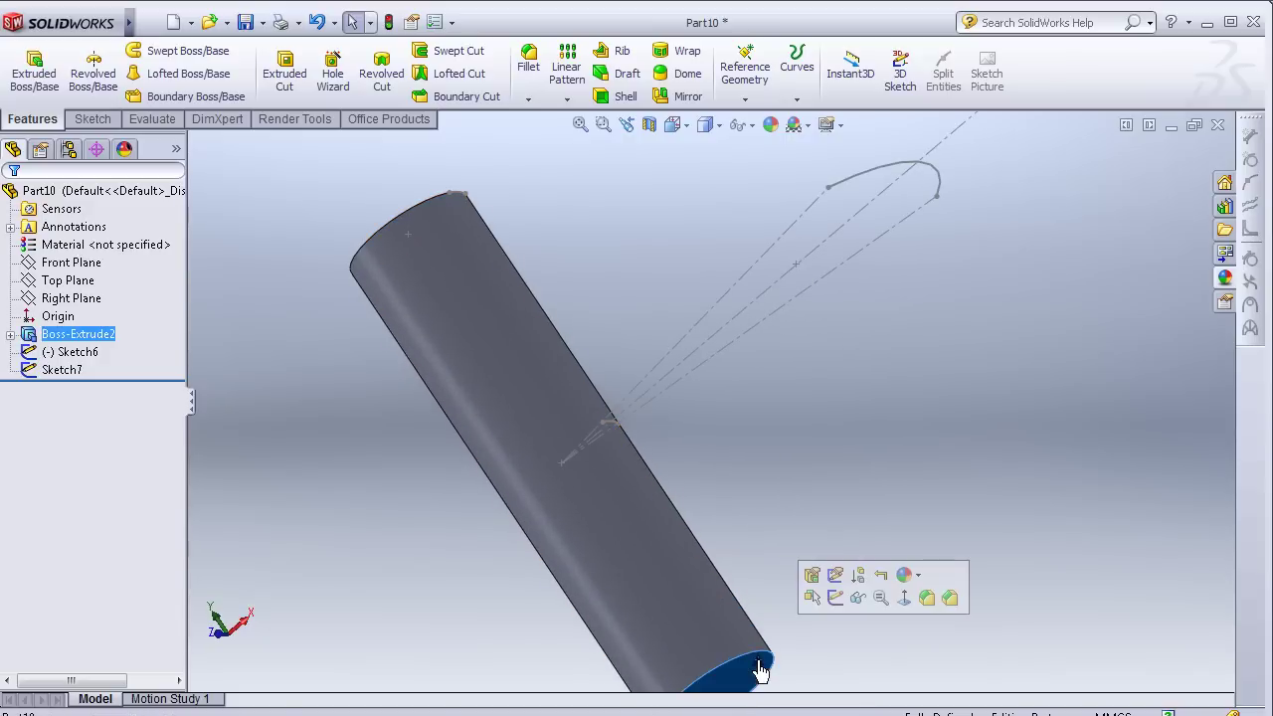
Step: Sketch on the bottom face, convert Sketch6's short arc into Sketch8, and exit with Ctrl+B
{"action": "left_click", "coordinate": [836, 598]}
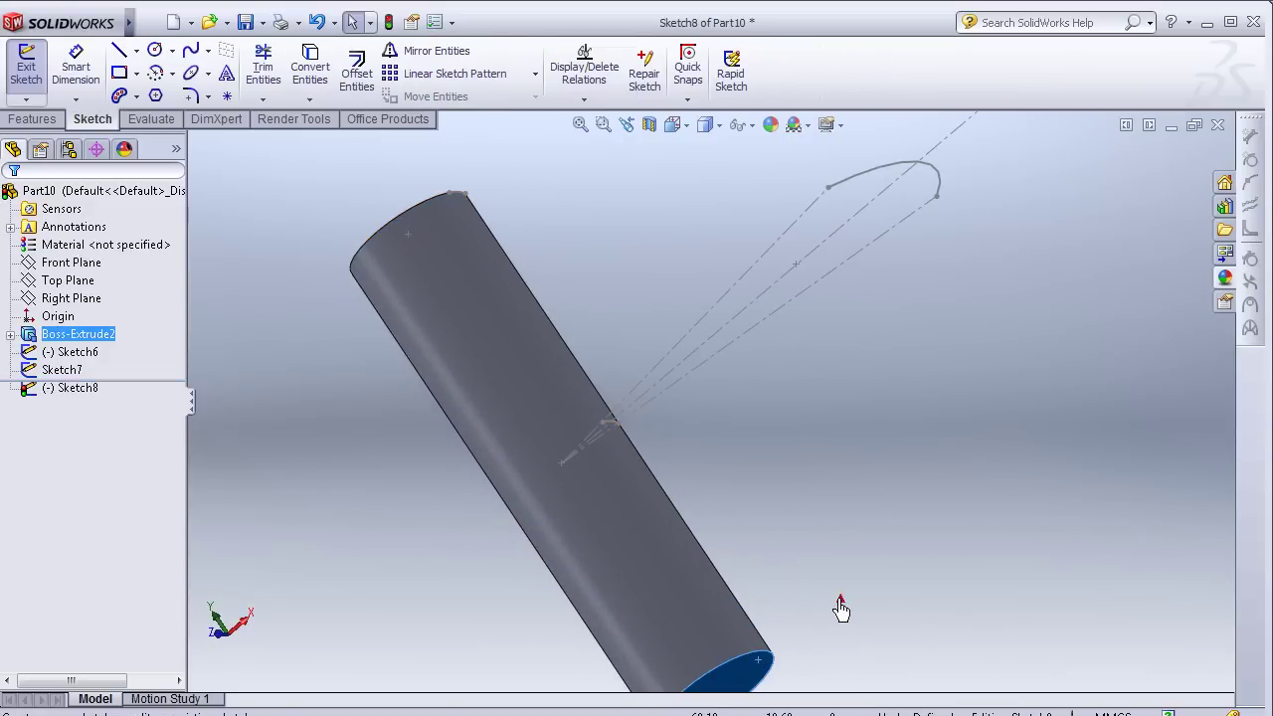
{"action": "left_click", "coordinate": [610, 425]}
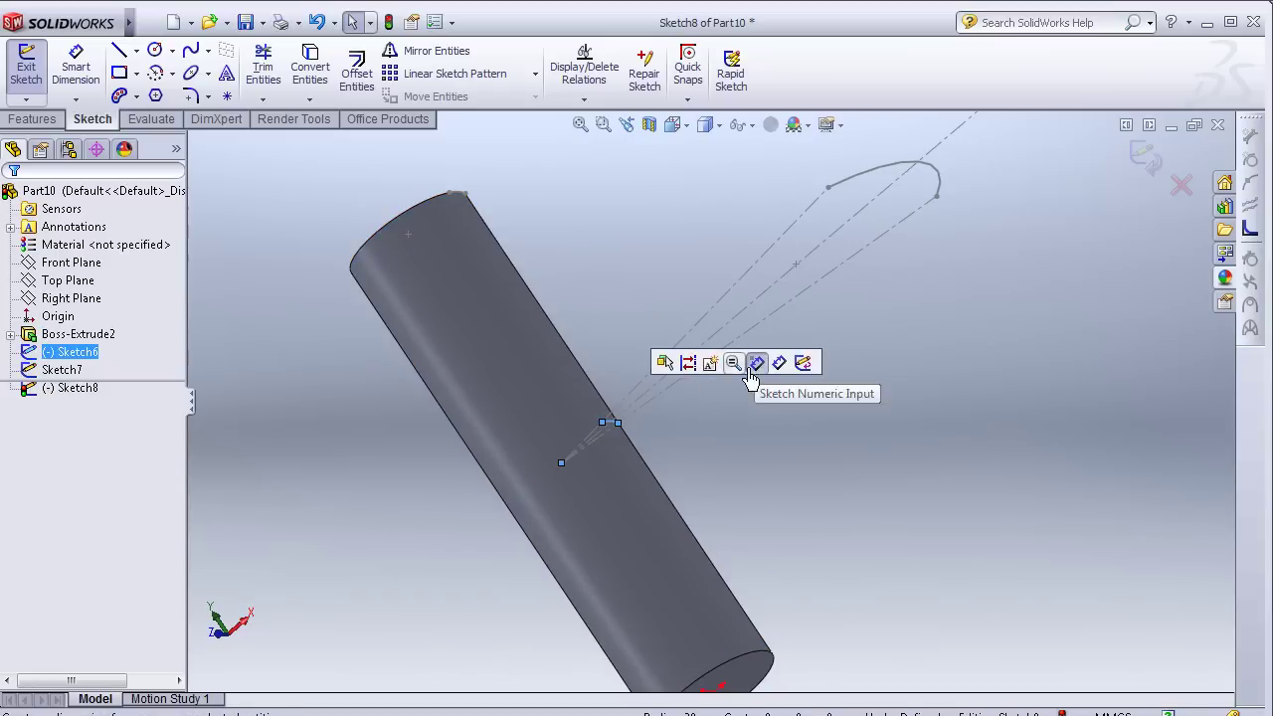
{"action": "left_click", "coordinate": [309, 69]}
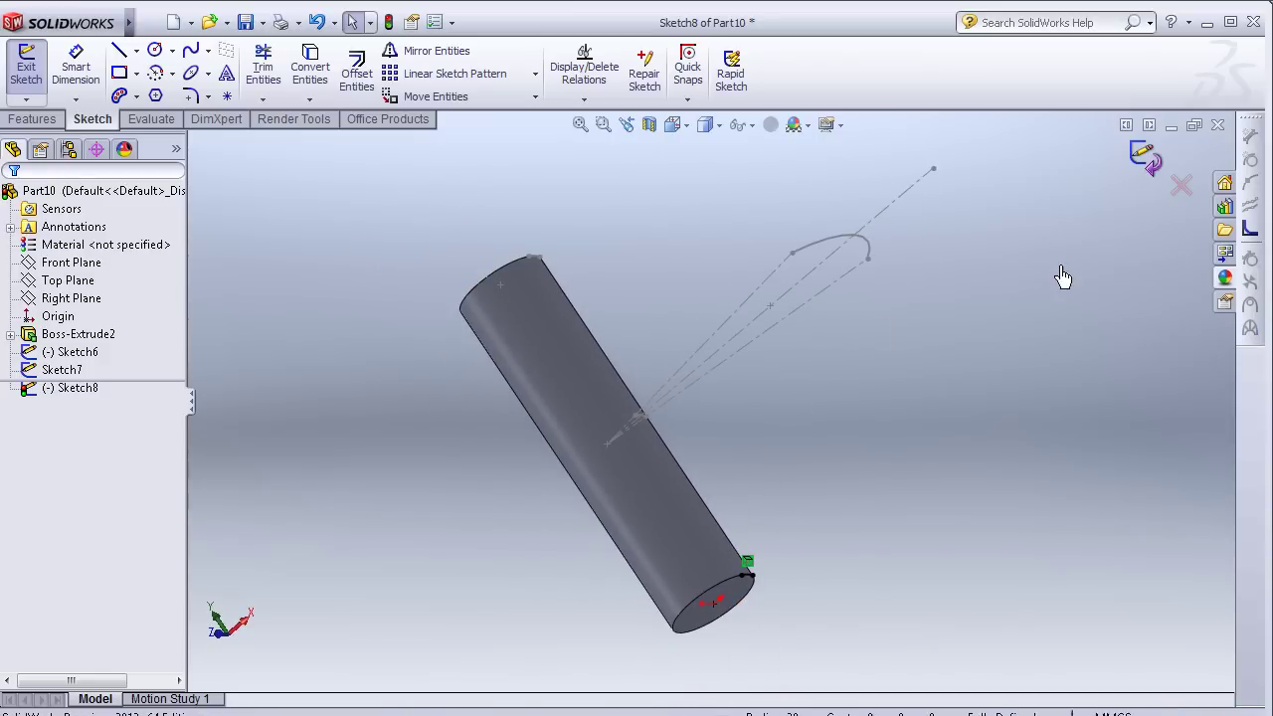
{"action": "key", "text": "ctrl+b"}
{"action": "mouse_move", "coordinate": [1006, 312]}
{"action": "middle_mouse_down"}
{"action": "mouse_move", "coordinate": [985, 355]}
{"action": "mouse_move", "coordinate": [719, 398]}
{"action": "middle_mouse_up"}
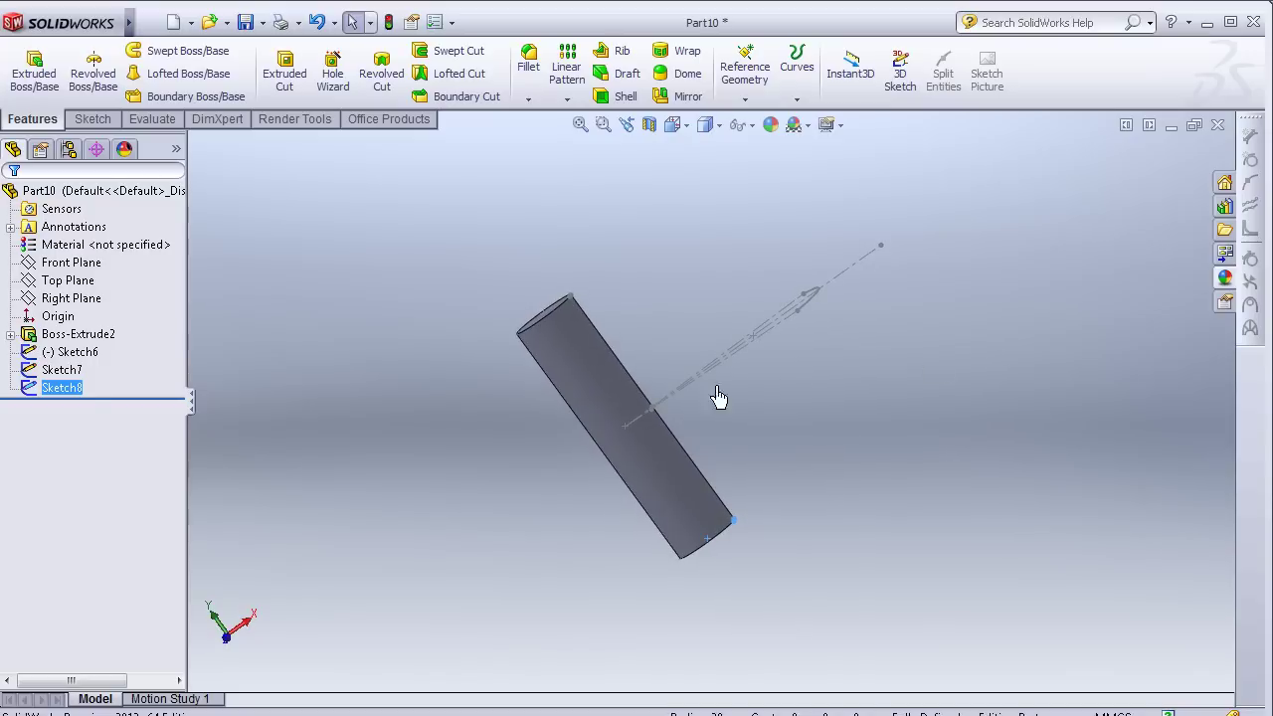
Step: Start a sketch on the Top Plane, convert Sketch6's curved arc into it, and exit Sketch9
{"action": "left_click", "coordinate": [67, 280]}
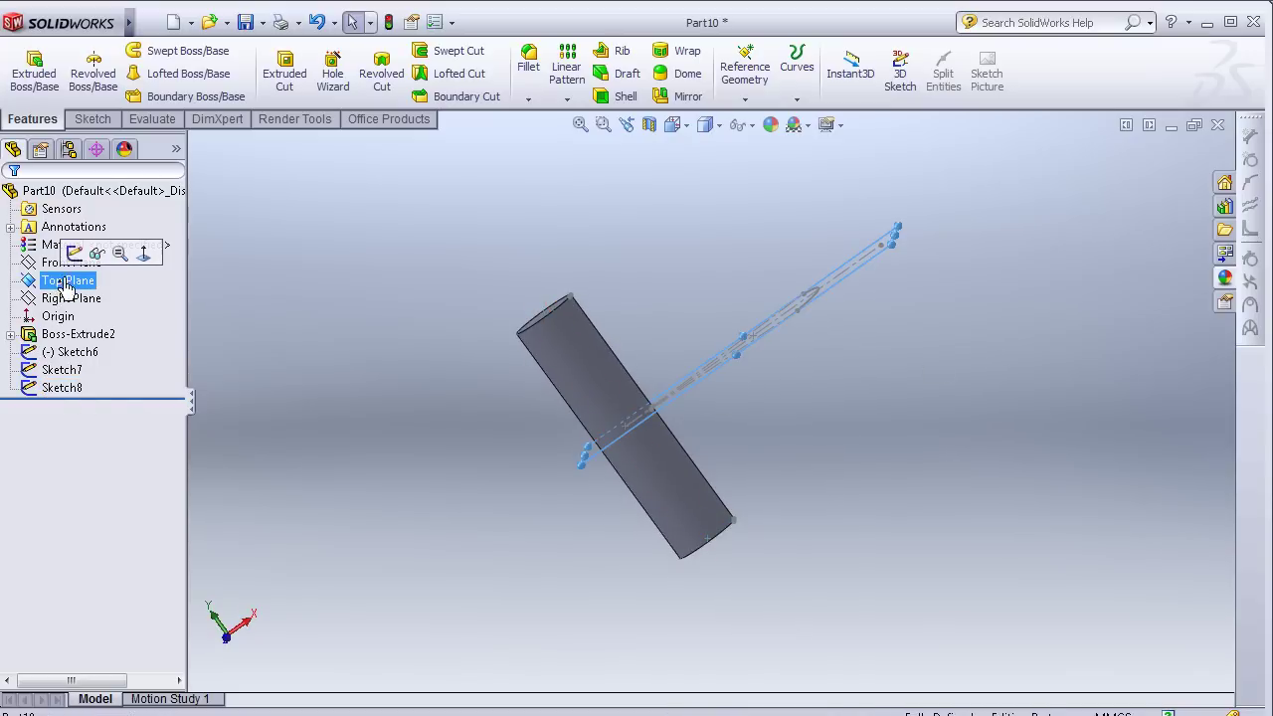
{"action": "left_click", "coordinate": [71, 253]}
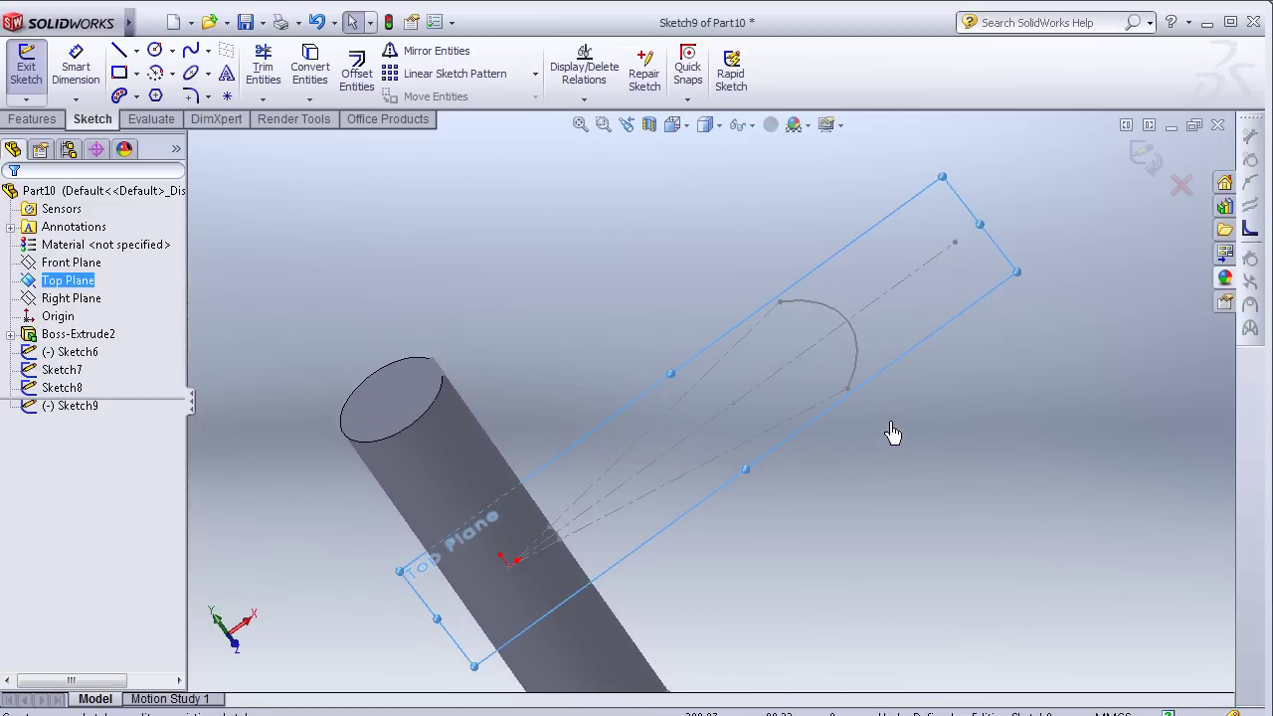
{"action": "left_click", "coordinate": [859, 358]}
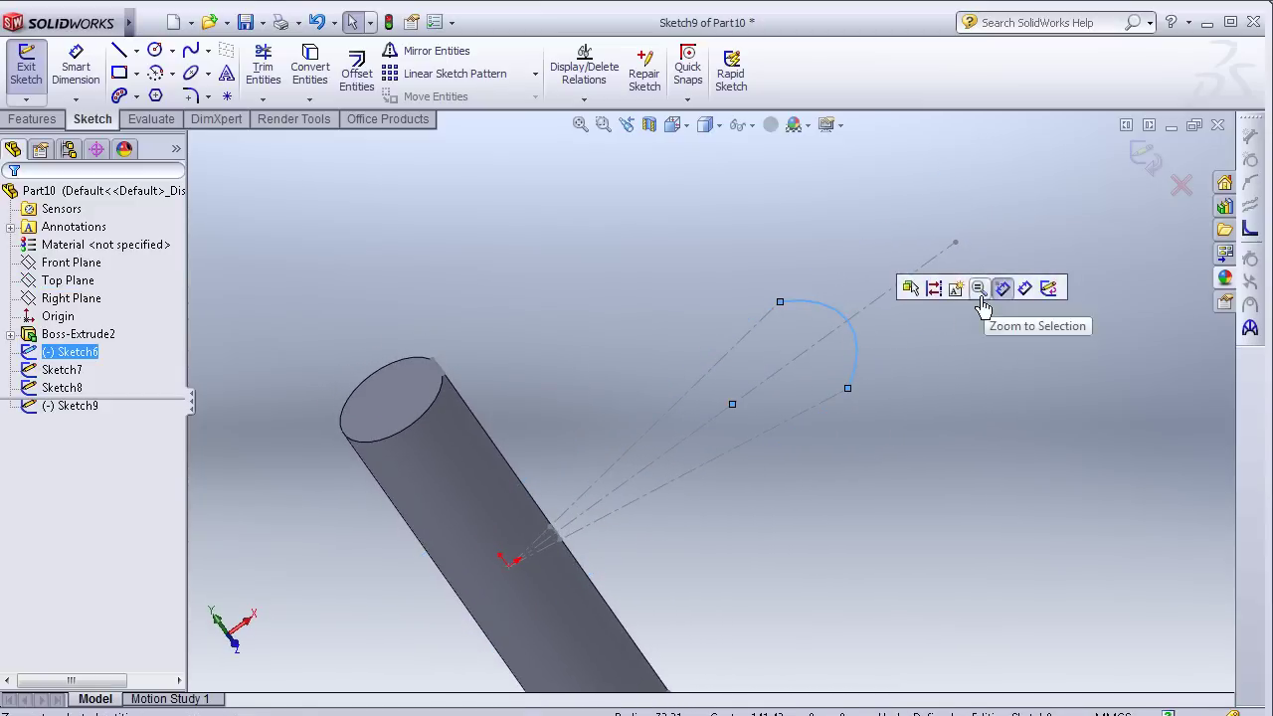
{"action": "left_click", "coordinate": [304, 79]}
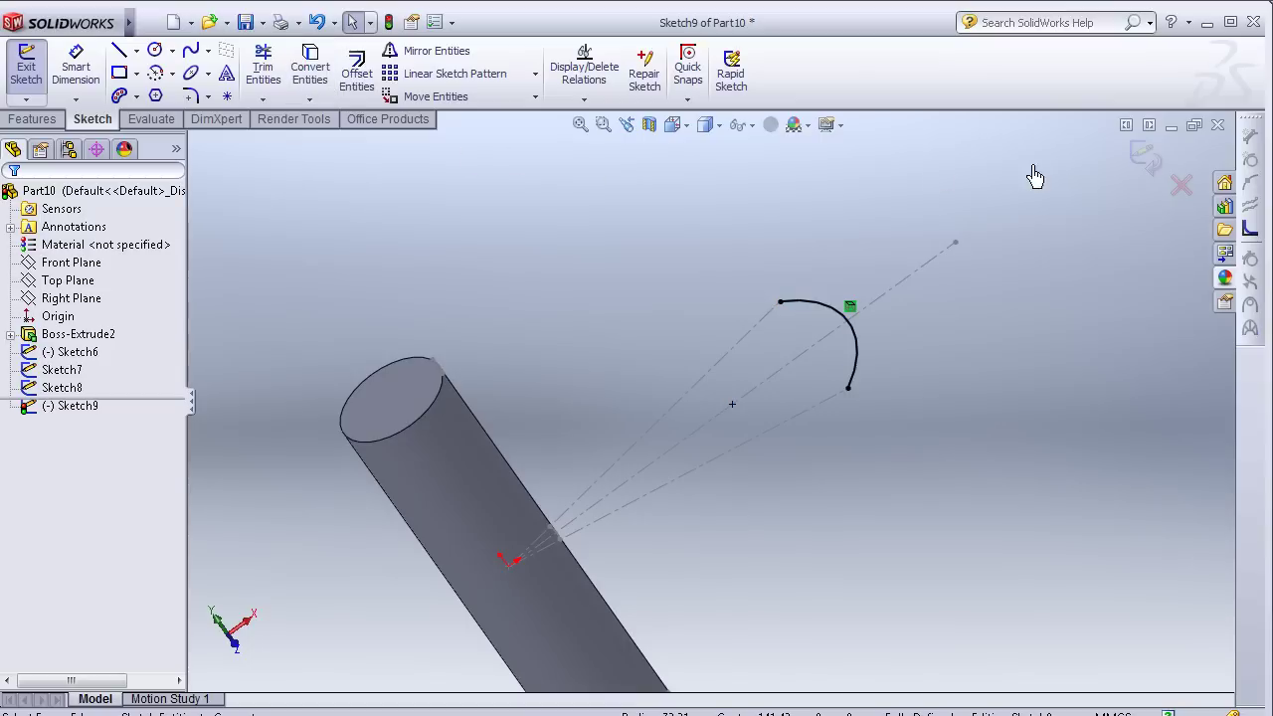
{"action": "left_click", "coordinate": [1142, 182]}
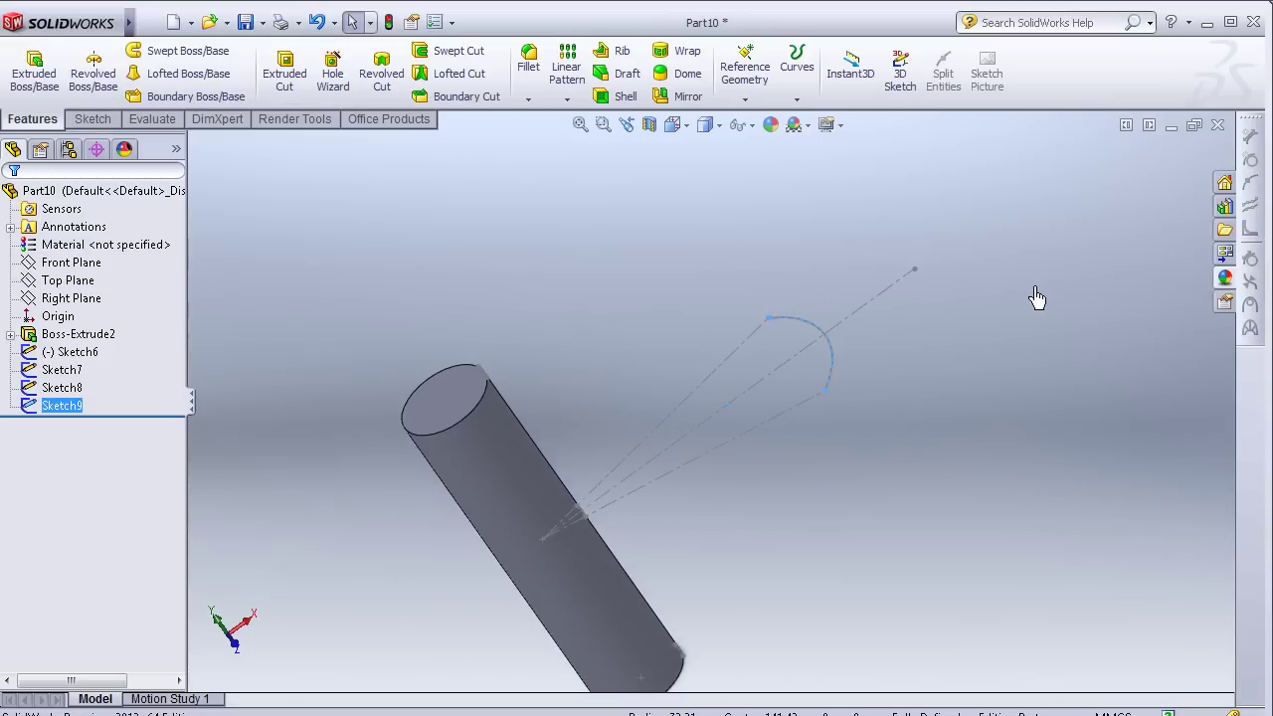
{"action": "middle_click_drag", "start_coordinate": [610, 347], "coordinate": [613, 393]}
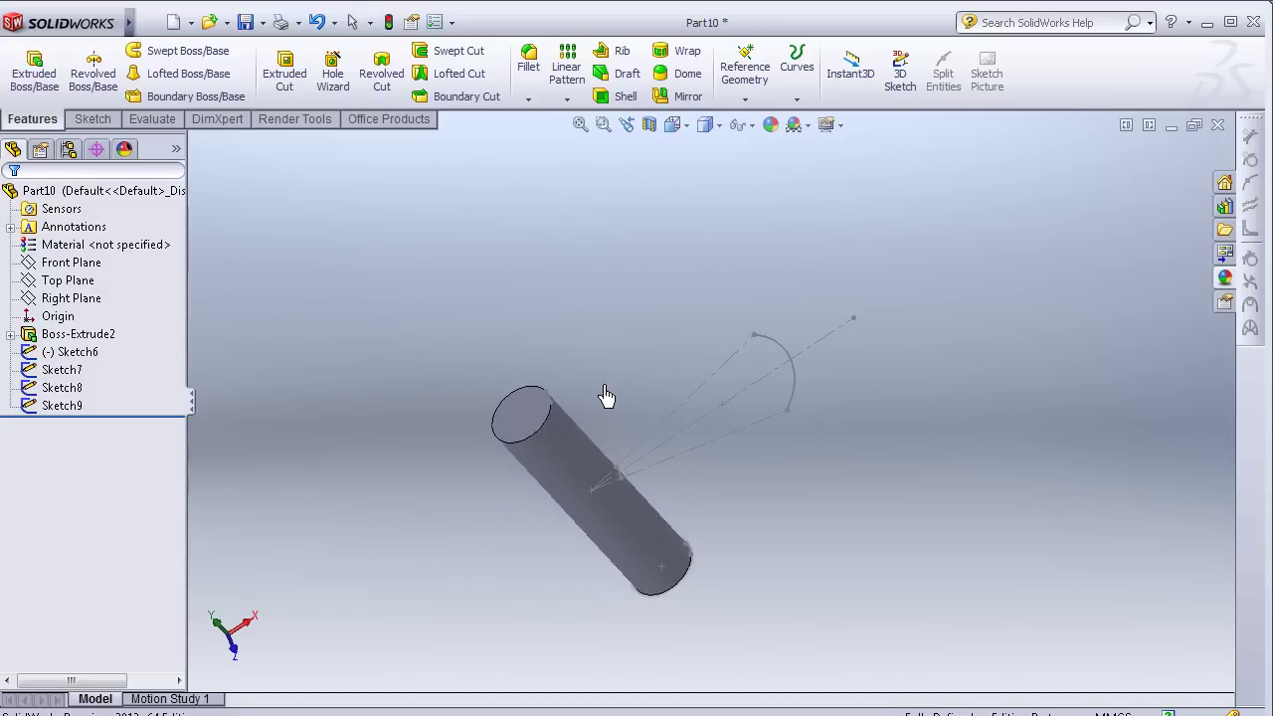
{"action": "scroll", "coordinate": [613, 390], "scroll_direction": "down", "scroll_amount": 2}
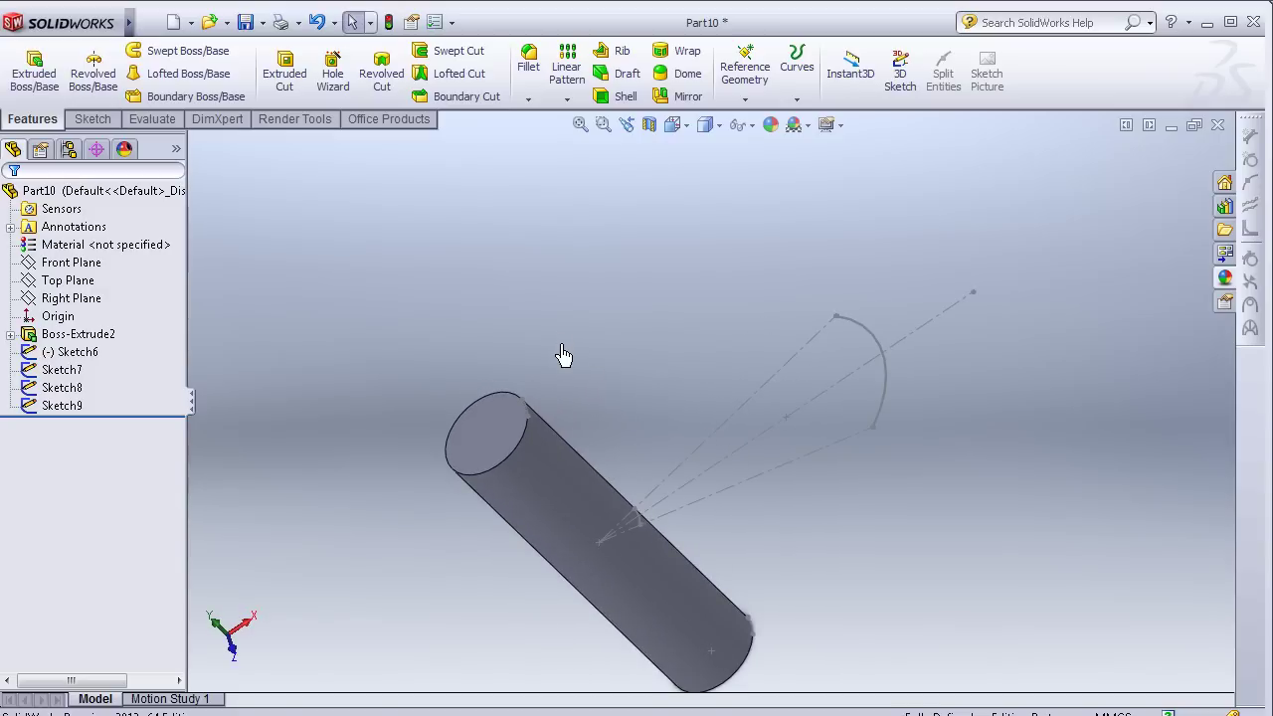
Step: In a new 3D sketch, start a 3 Point Arc from the cylinder's top edge to its bottom edge
{"action": "left_click", "coordinate": [900, 69]}
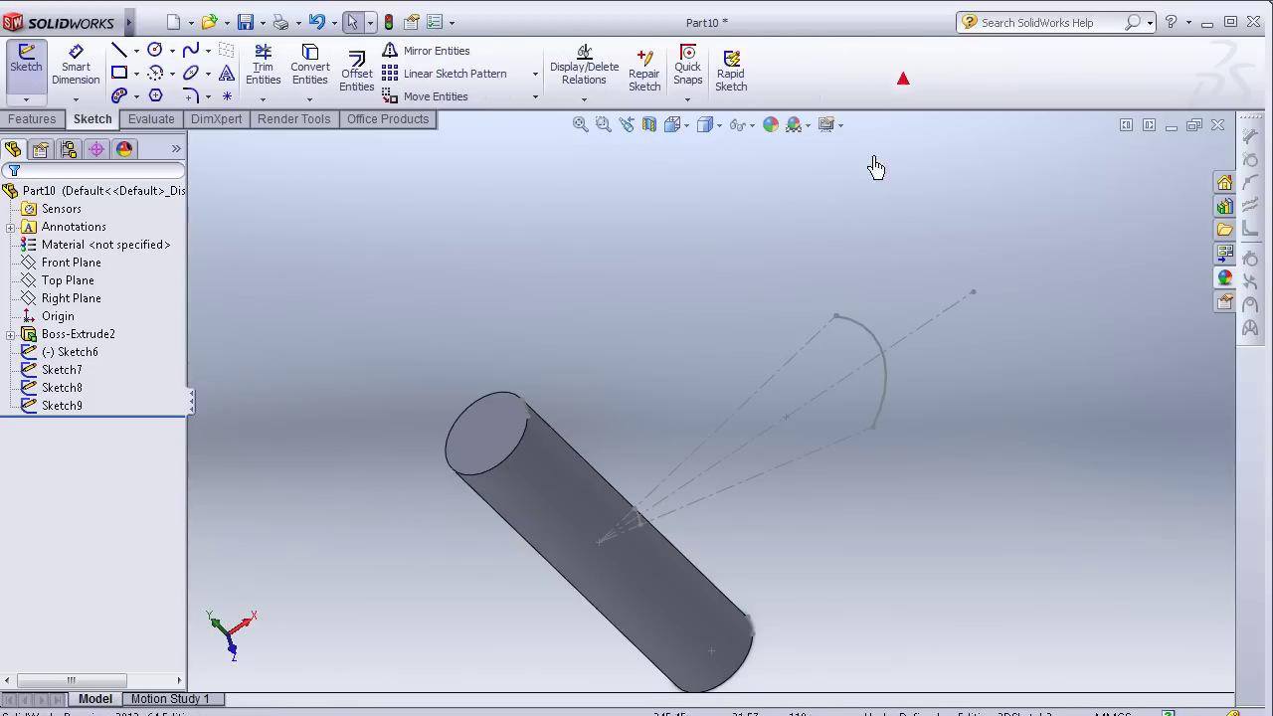
{"action": "left_click", "coordinate": [157, 77]}
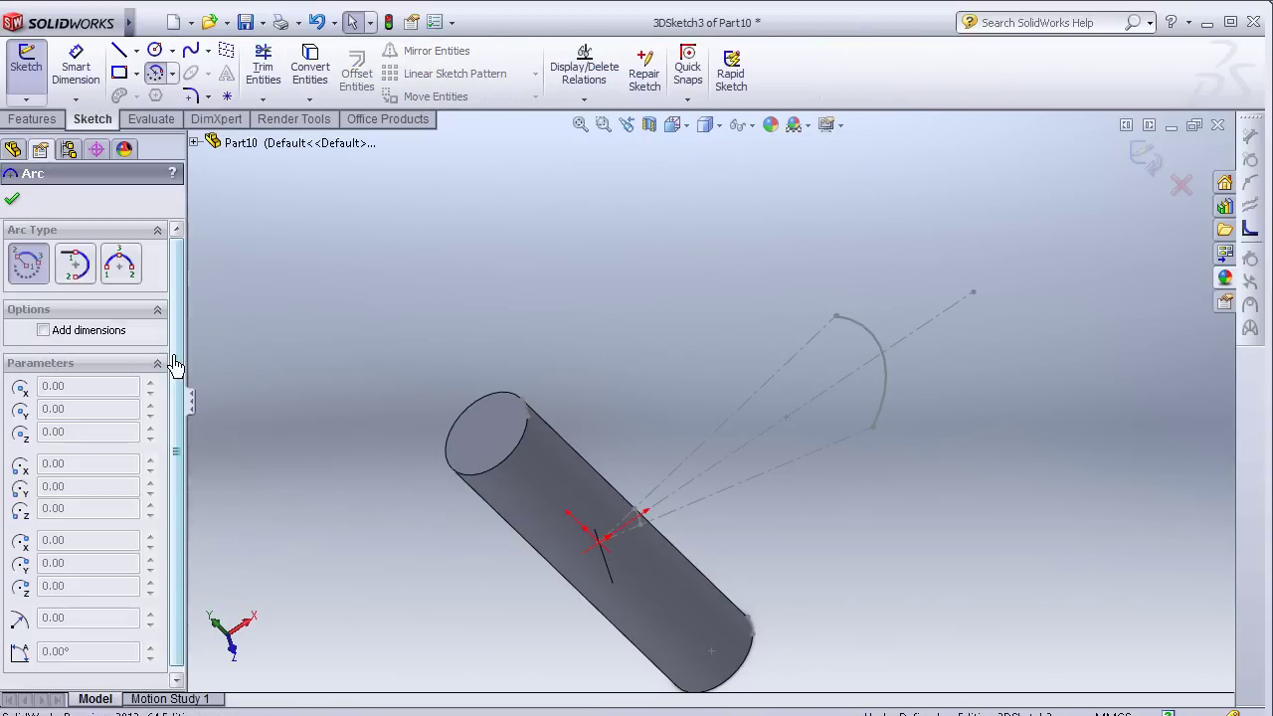
{"action": "left_click", "coordinate": [121, 267]}
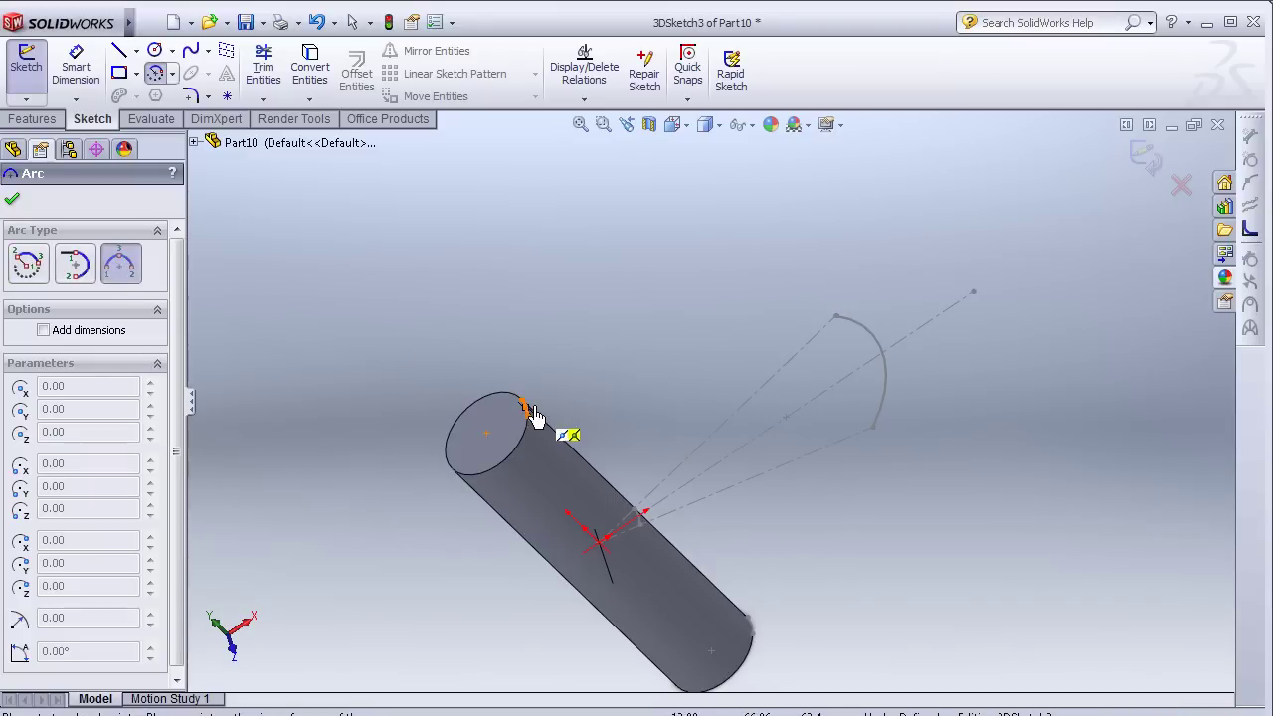
{"action": "scroll", "coordinate": [534, 416], "scroll_direction": "down", "scroll_amount": 2}
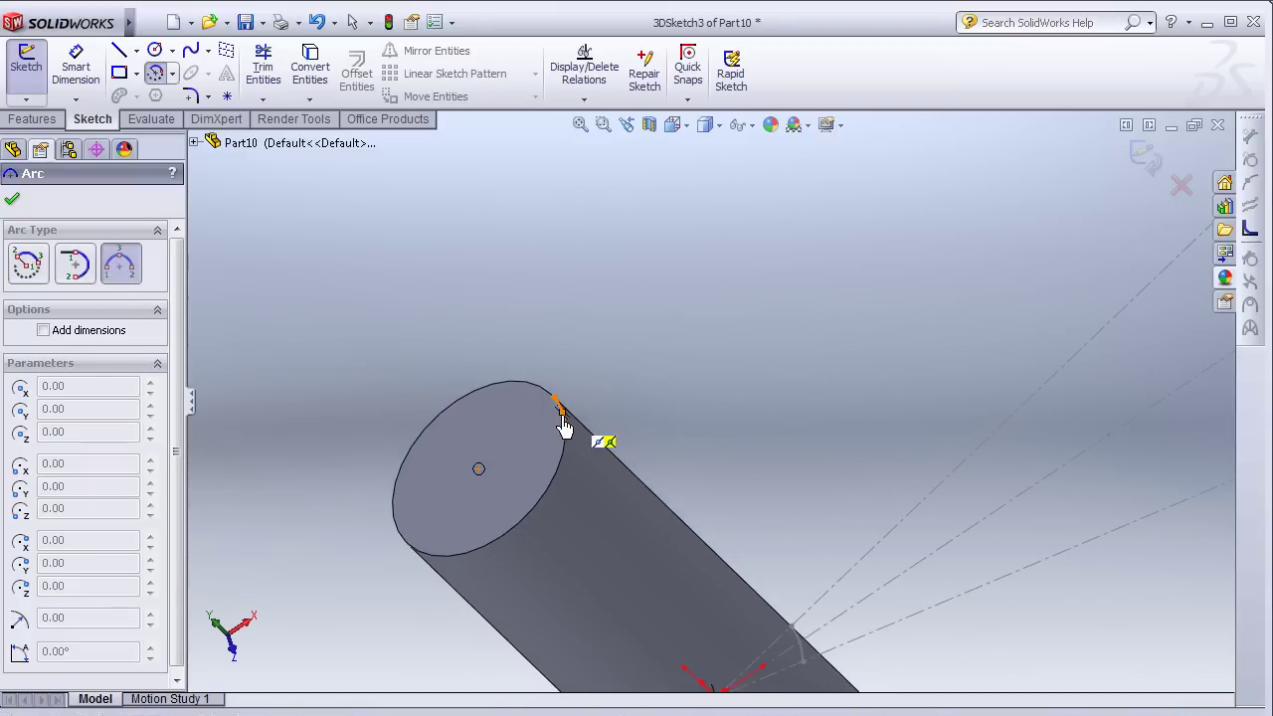
{"action": "left_click", "coordinate": [587, 414]}
{"action": "scroll", "coordinate": [807, 341], "scroll_direction": "up", "scroll_amount": 3}
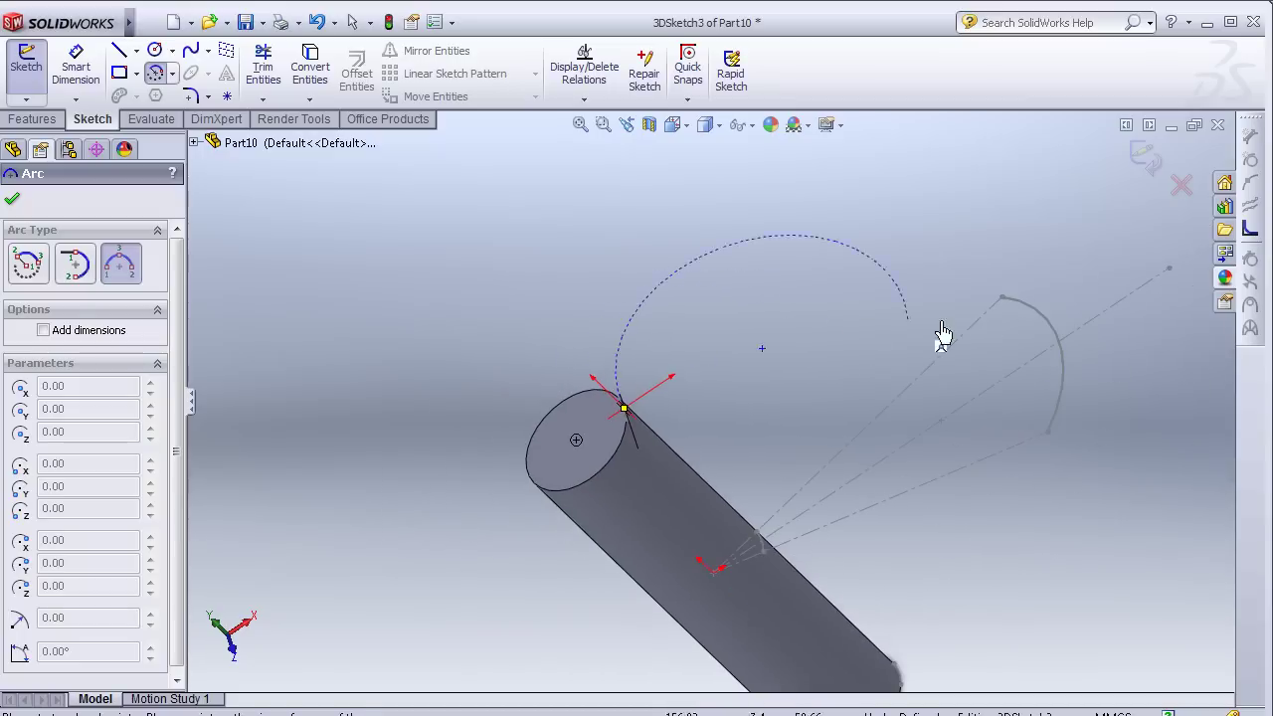
{"action": "middle_click_drag", "start_coordinate": [1066, 376], "coordinate": [918, 603]}
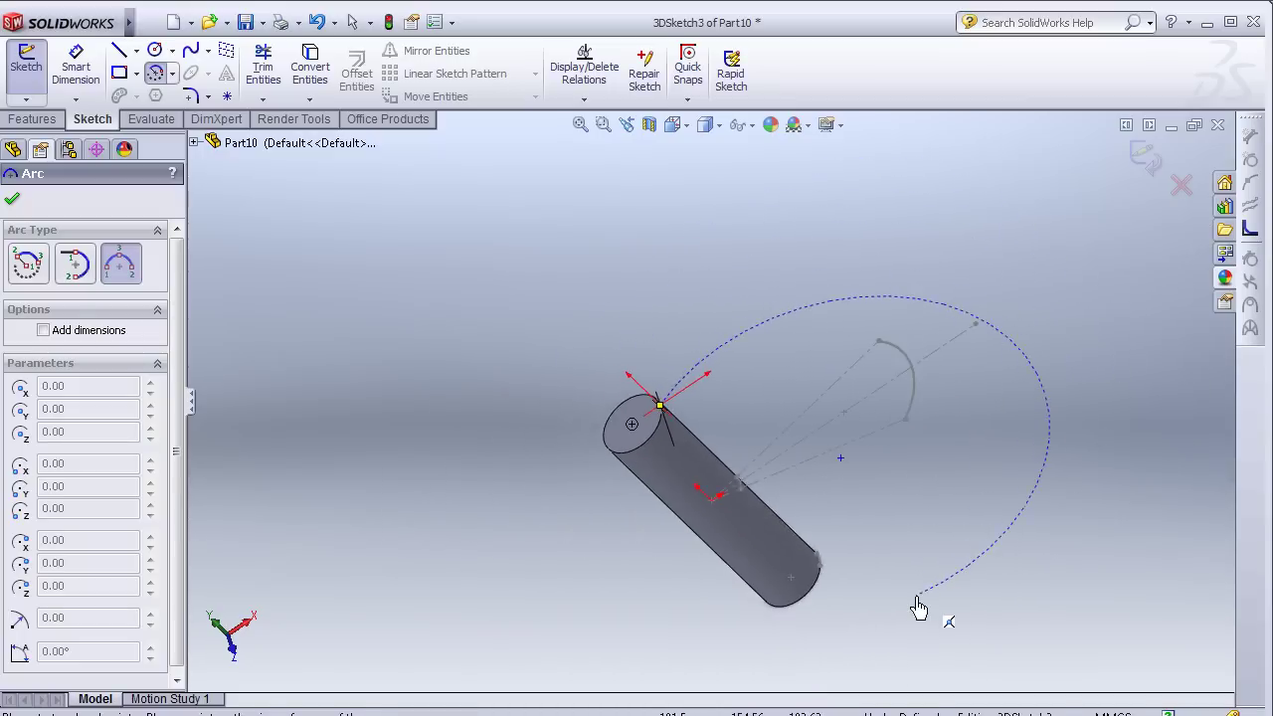
{"action": "scroll", "coordinate": [836, 577], "scroll_direction": "down", "scroll_amount": 3}
{"action": "scroll", "coordinate": [716, 507], "scroll_direction": "down", "scroll_amount": 2}
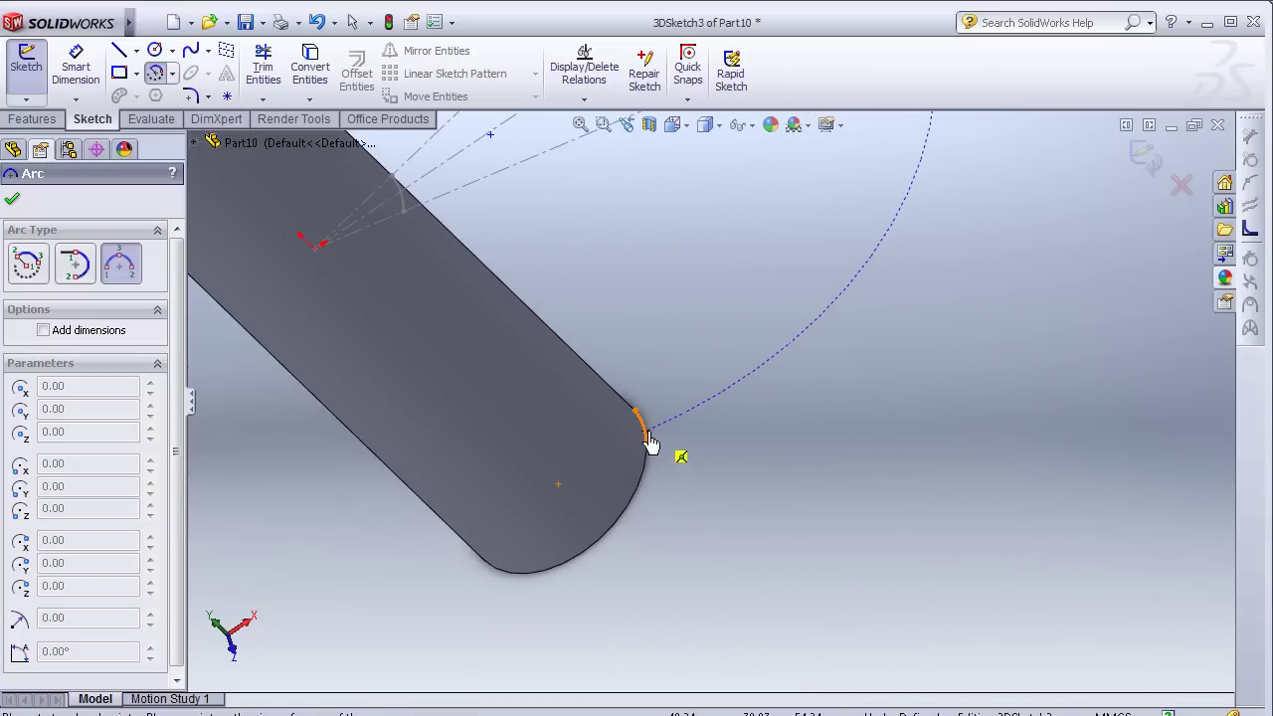
{"action": "left_click", "coordinate": [647, 441]}
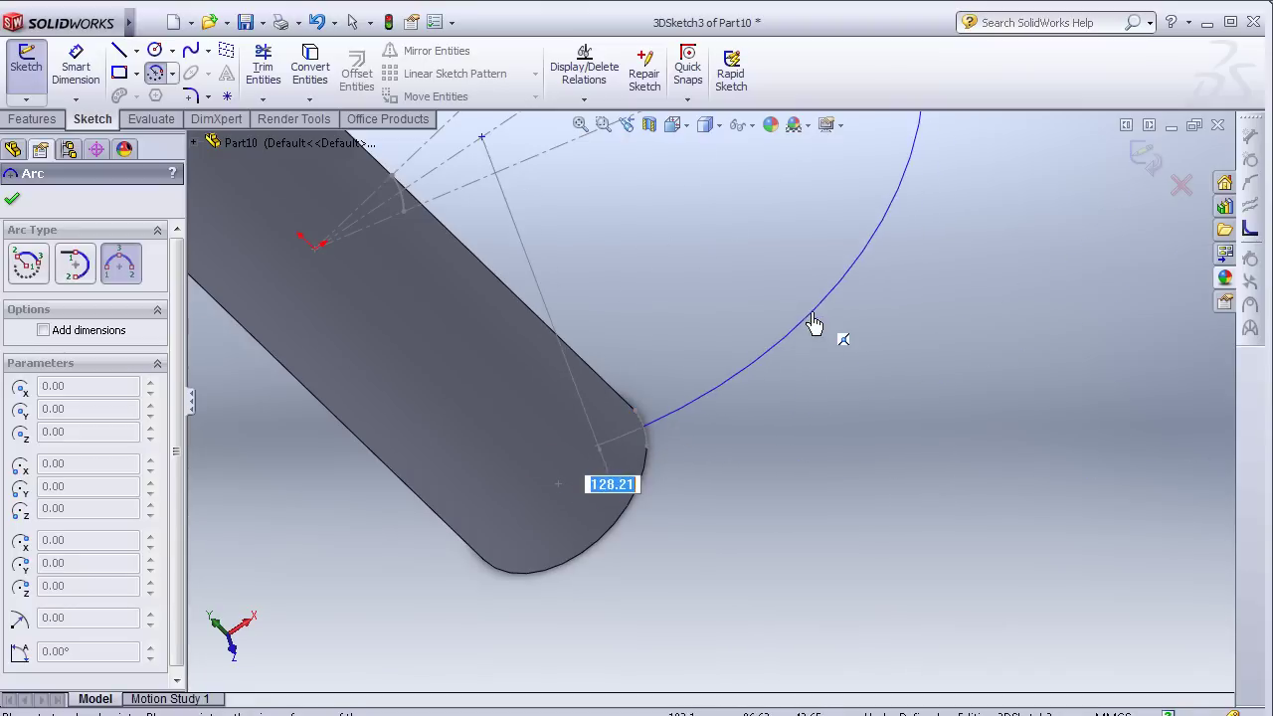
Step: Pass the arc through the Sketch9 arc and exit 3DSketch3
{"action": "mouse_move", "coordinate": [819, 329]}
{"action": "middle_mouse_down"}
{"action": "mouse_move", "coordinate": [865, 172]}
{"action": "mouse_move", "coordinate": [786, 246]}
{"action": "middle_mouse_up"}
{"action": "scroll", "coordinate": [855, 177], "scroll_direction": "up", "scroll_amount": 3}
{"action": "scroll", "coordinate": [786, 246], "scroll_direction": "down", "scroll_amount": 3}
{"action": "scroll", "coordinate": [767, 275], "scroll_direction": "down", "scroll_amount": 3}
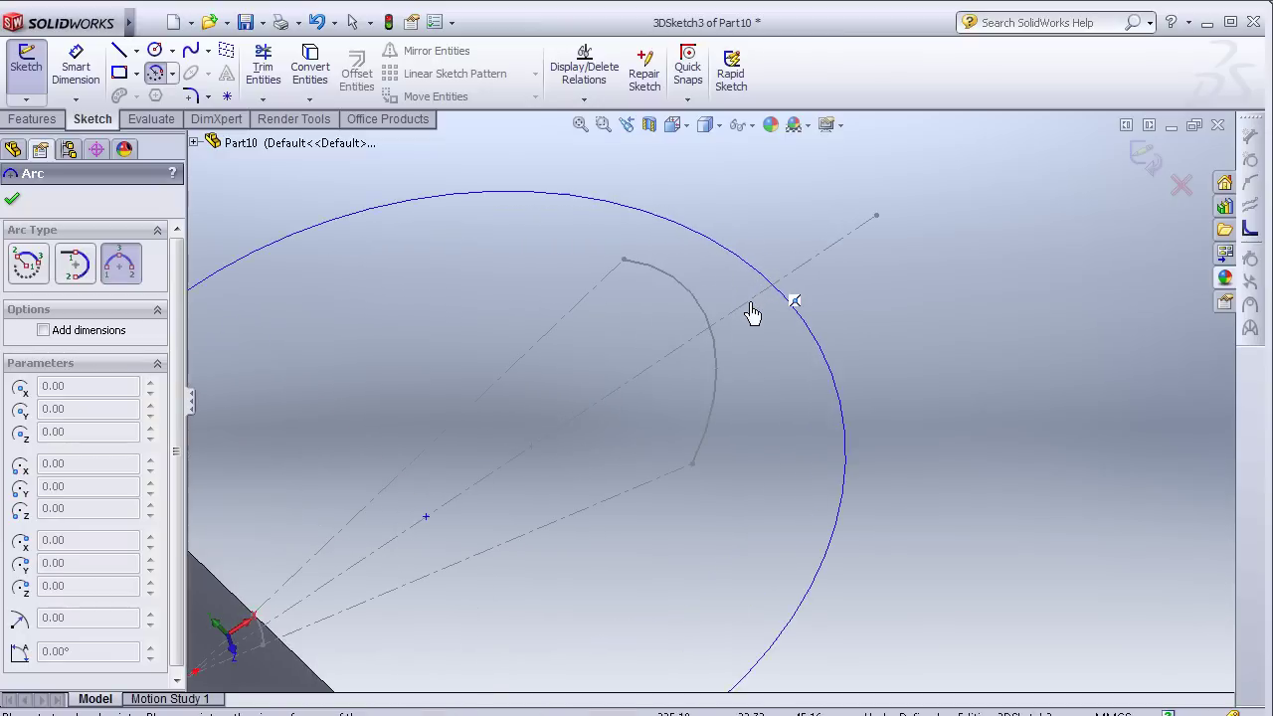
{"action": "scroll", "coordinate": [753, 313], "scroll_direction": "down", "scroll_amount": 2}
{"action": "scroll", "coordinate": [742, 341], "scroll_direction": "down", "scroll_amount": 1}
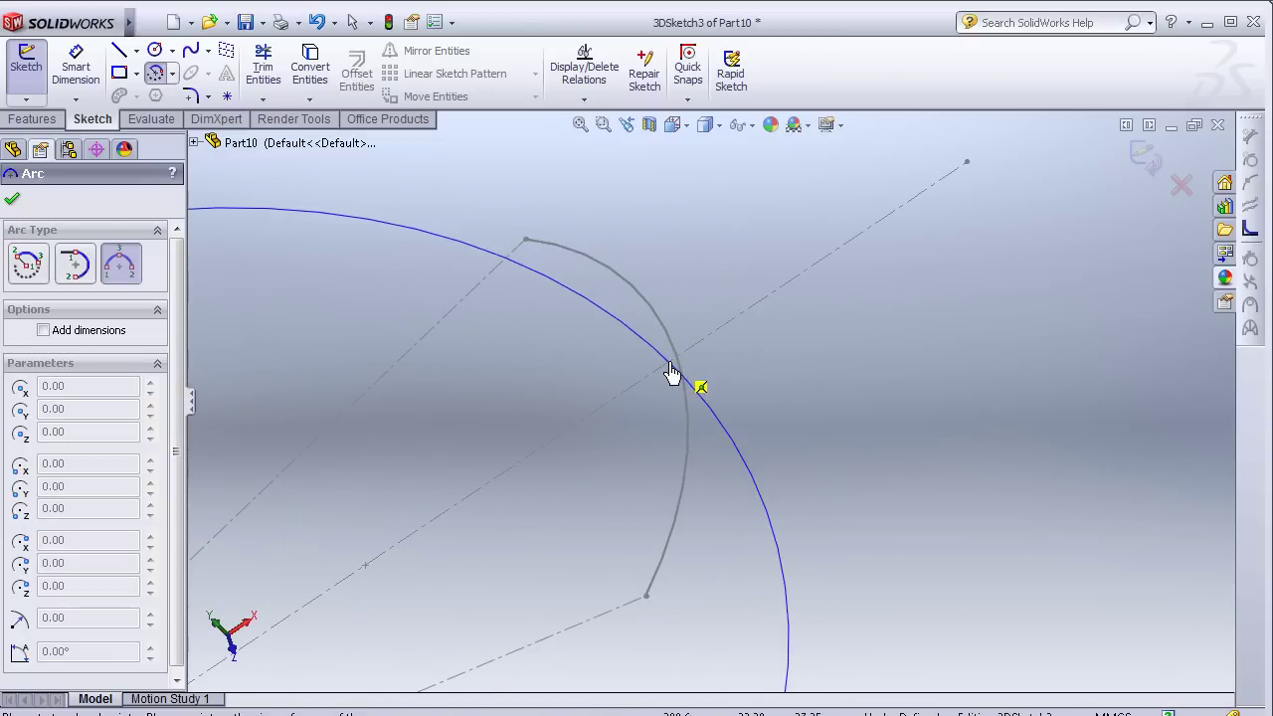
{"action": "left_click", "coordinate": [690, 368]}
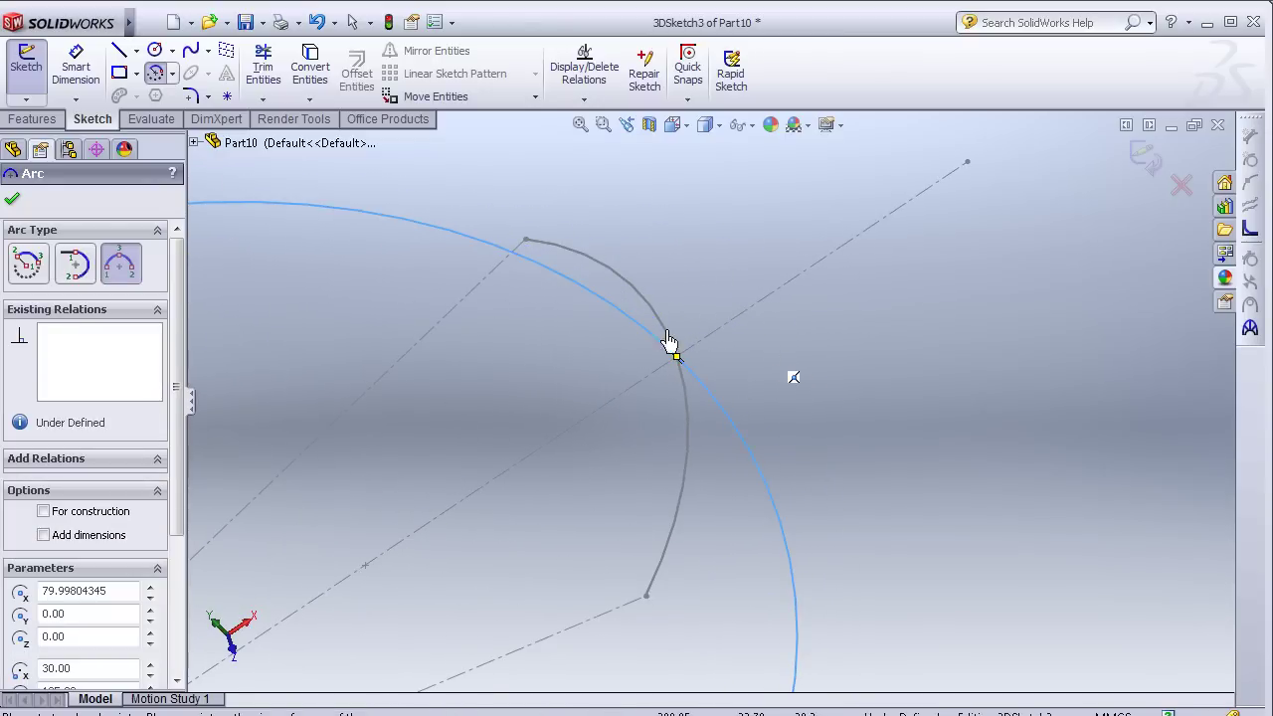
{"action": "key", "text": "Escape"}
{"action": "mouse_move", "coordinate": [384, 318]}
{"action": "middle_mouse_down"}
{"action": "mouse_move", "coordinate": [381, 383]}
{"action": "mouse_move", "coordinate": [308, 427]}
{"action": "middle_mouse_up"}
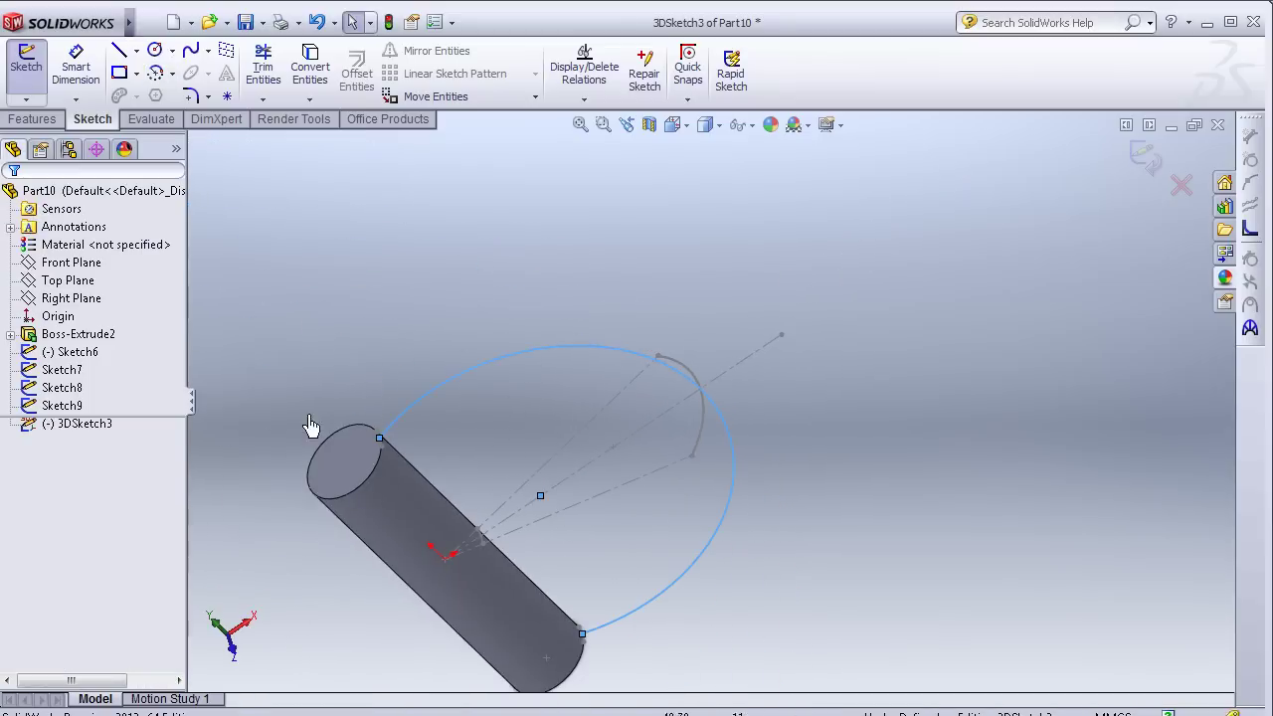
{"action": "left_click", "coordinate": [67, 352]}
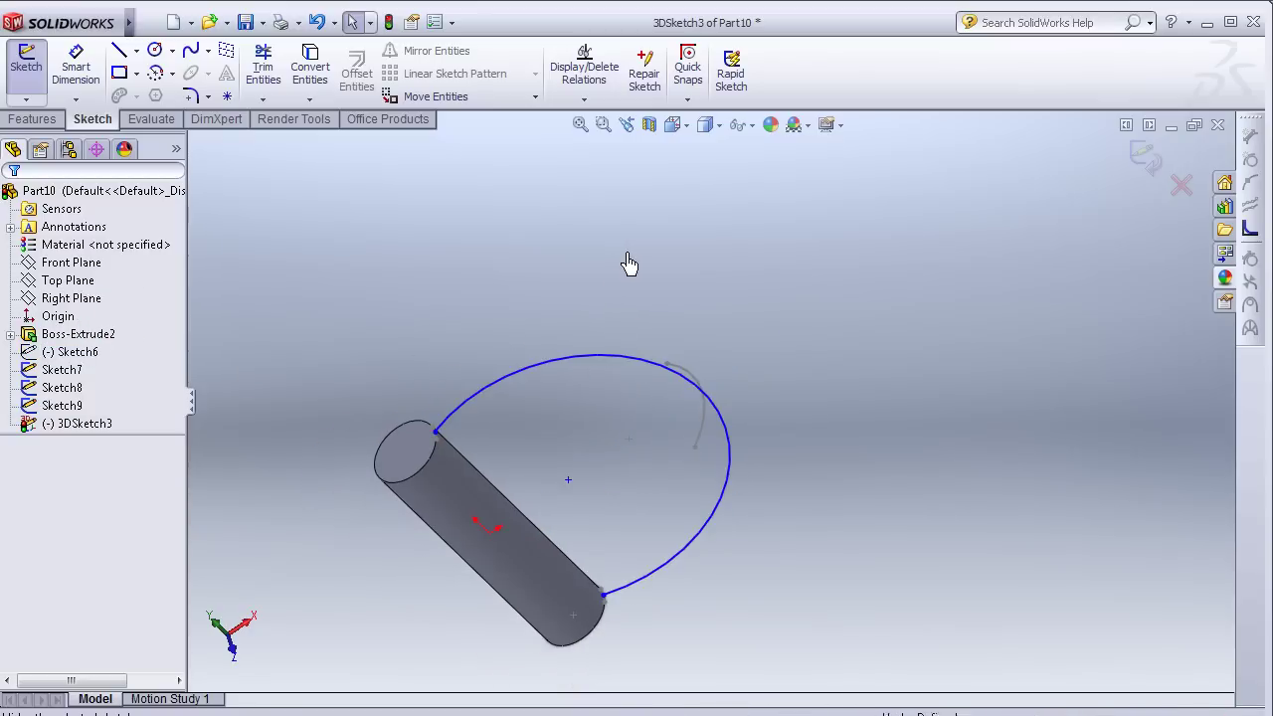
{"action": "mouse_move", "coordinate": [628, 265]}
{"action": "middle_mouse_down"}
{"action": "mouse_move", "coordinate": [666, 230]}
{"action": "mouse_move", "coordinate": [664, 302]}
{"action": "middle_mouse_up"}
{"action": "scroll", "coordinate": [666, 413], "scroll_direction": "down", "scroll_amount": 3}
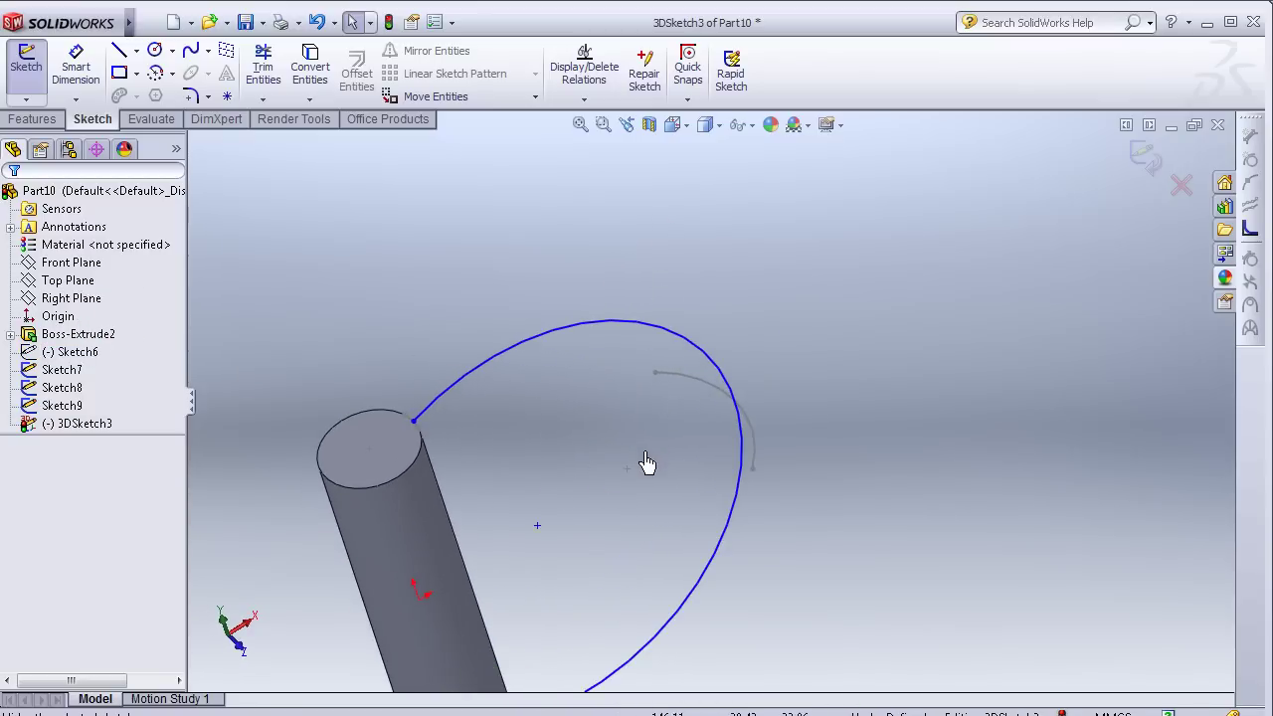
{"action": "mouse_move", "coordinate": [642, 464]}
{"action": "middle_mouse_down"}
{"action": "mouse_move", "coordinate": [557, 394]}
{"action": "mouse_move", "coordinate": [586, 417]}
{"action": "middle_mouse_up"}
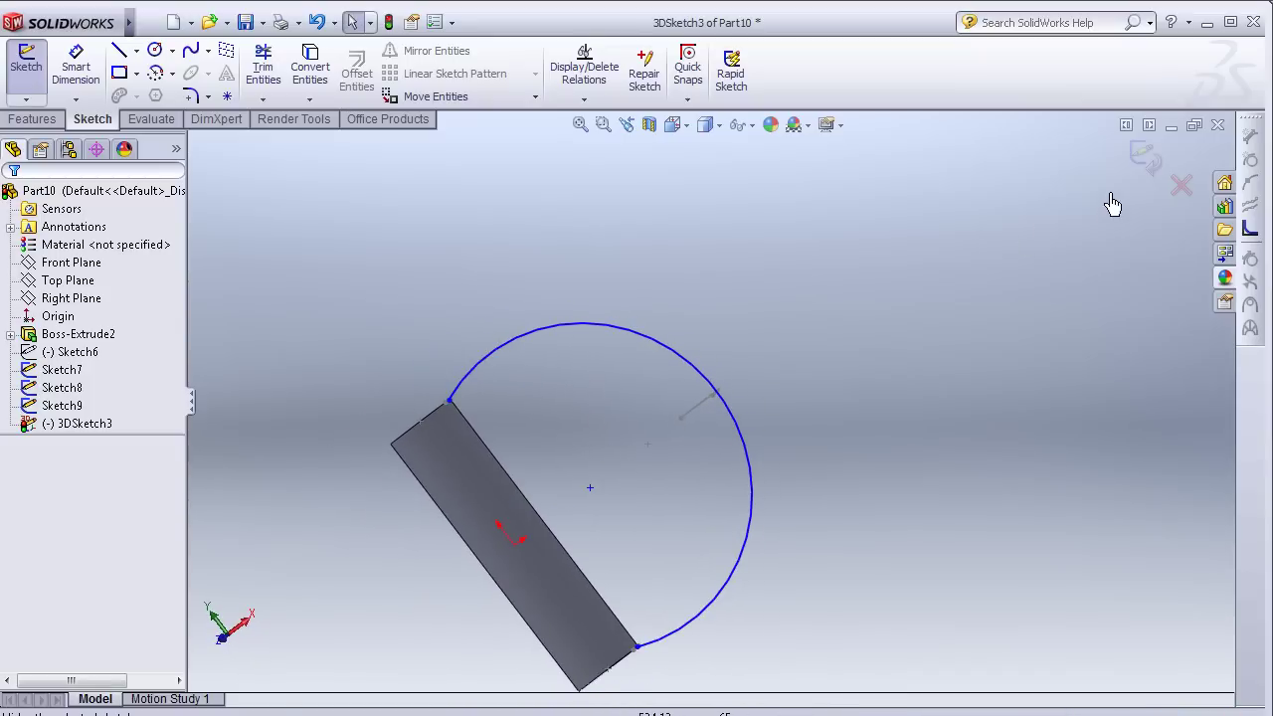
{"action": "key", "text": "ctrl+b"}
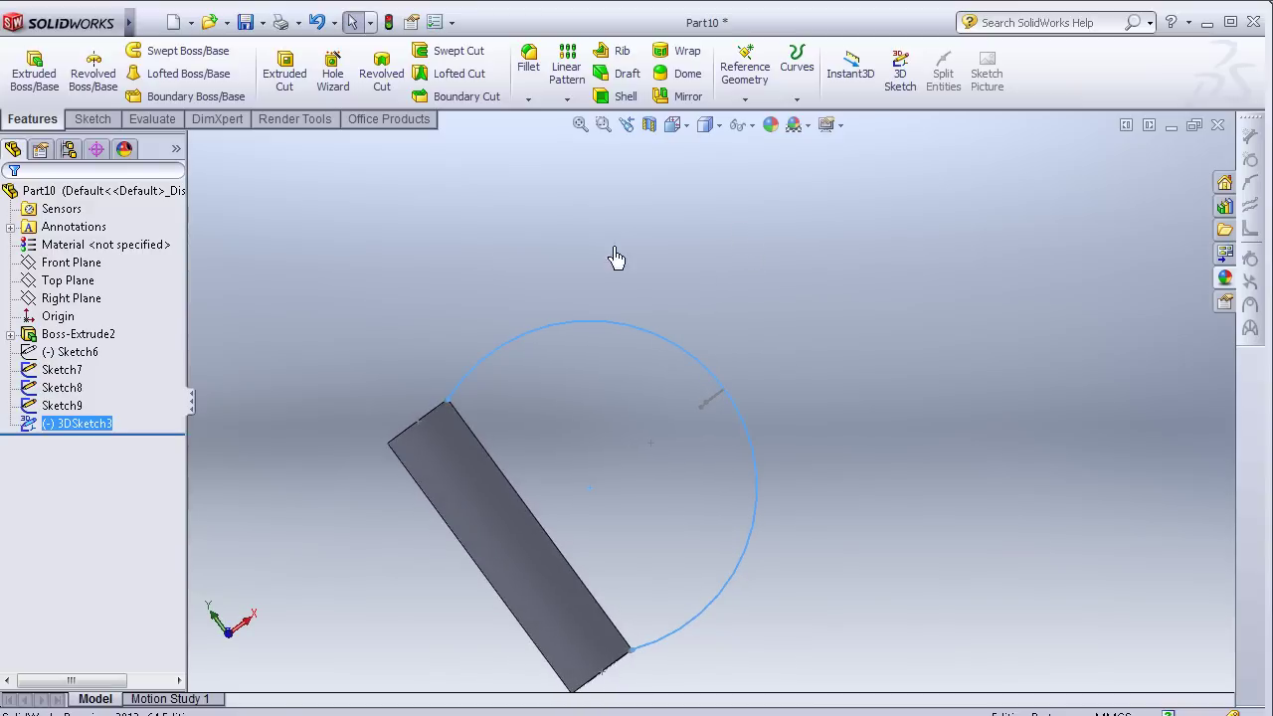
Step: Show the Surfaces tools and remove 3DSketch3 from the loft profiles
{"action": "right_click", "coordinate": [1081, 108]}
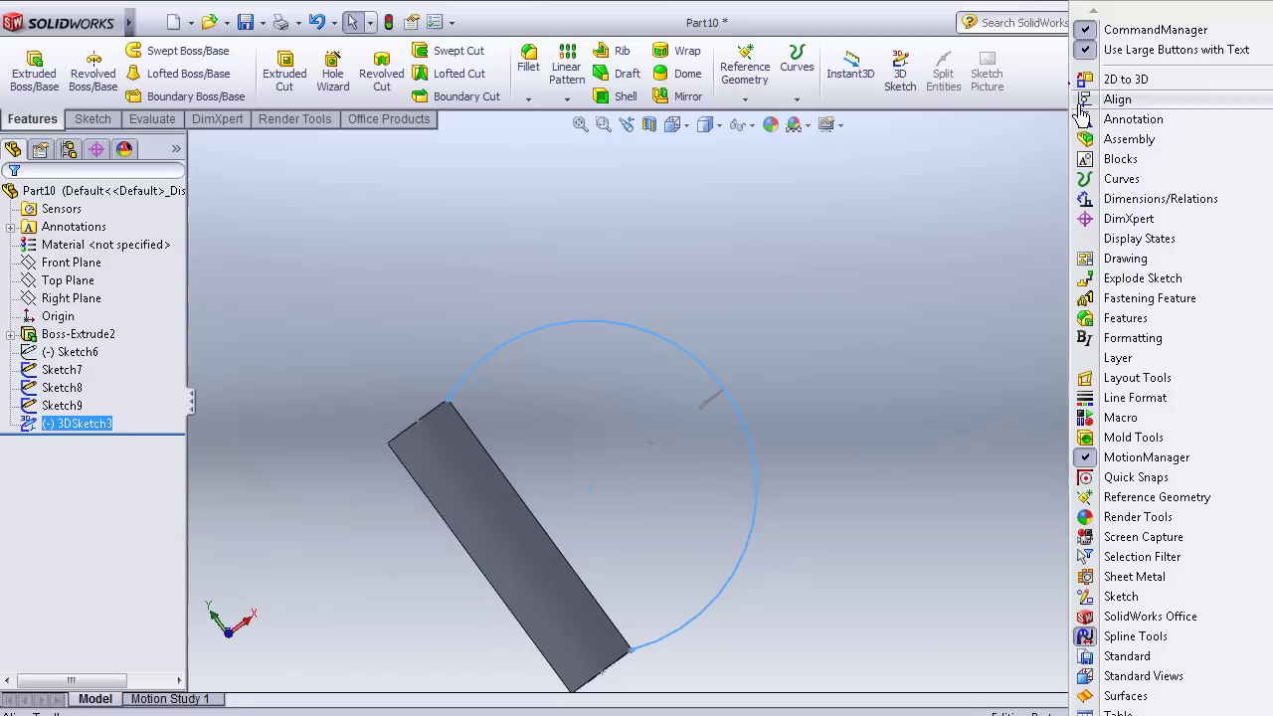
{"action": "left_click", "coordinate": [1125, 697]}
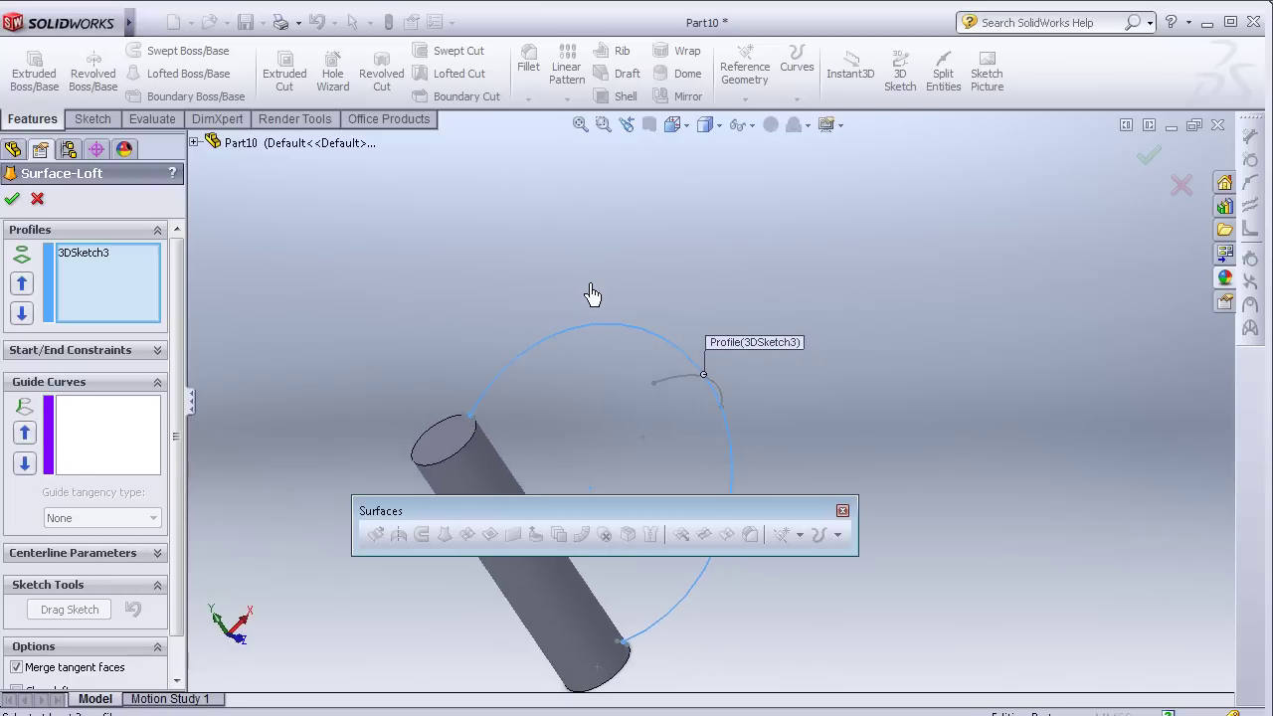
{"action": "left_click", "coordinate": [91, 255]}
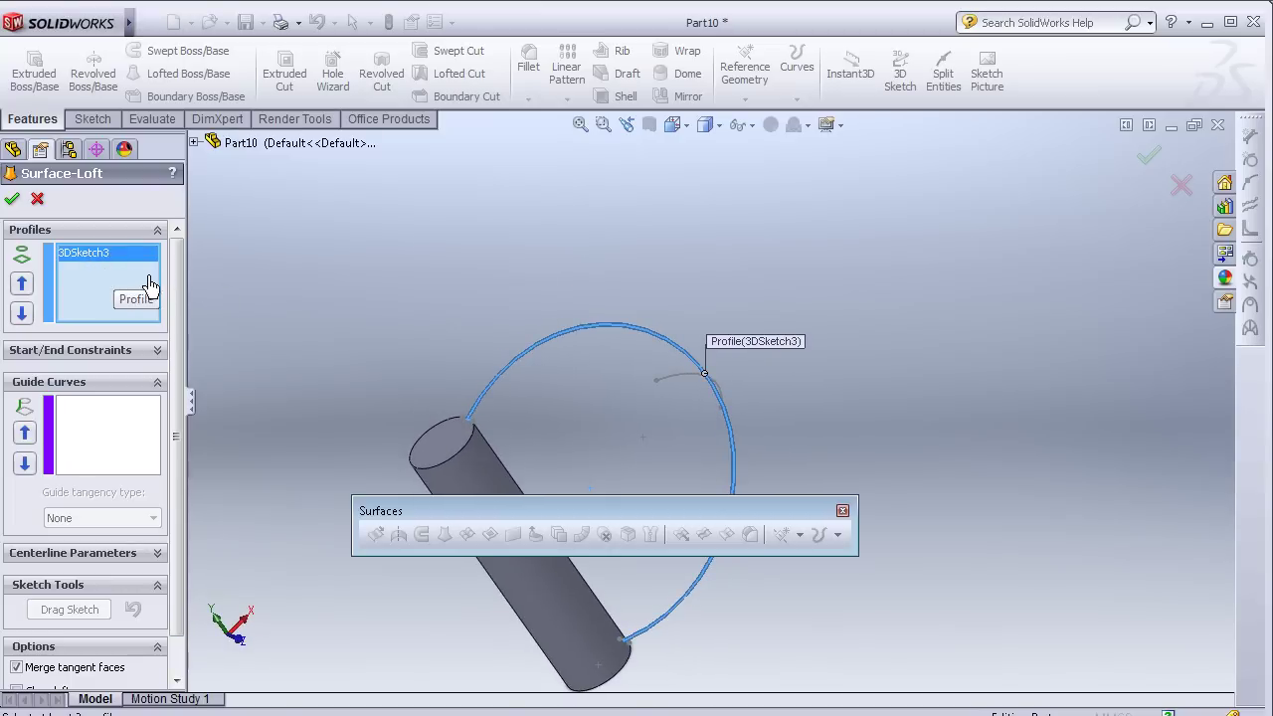
{"action": "key", "text": "Delete"}
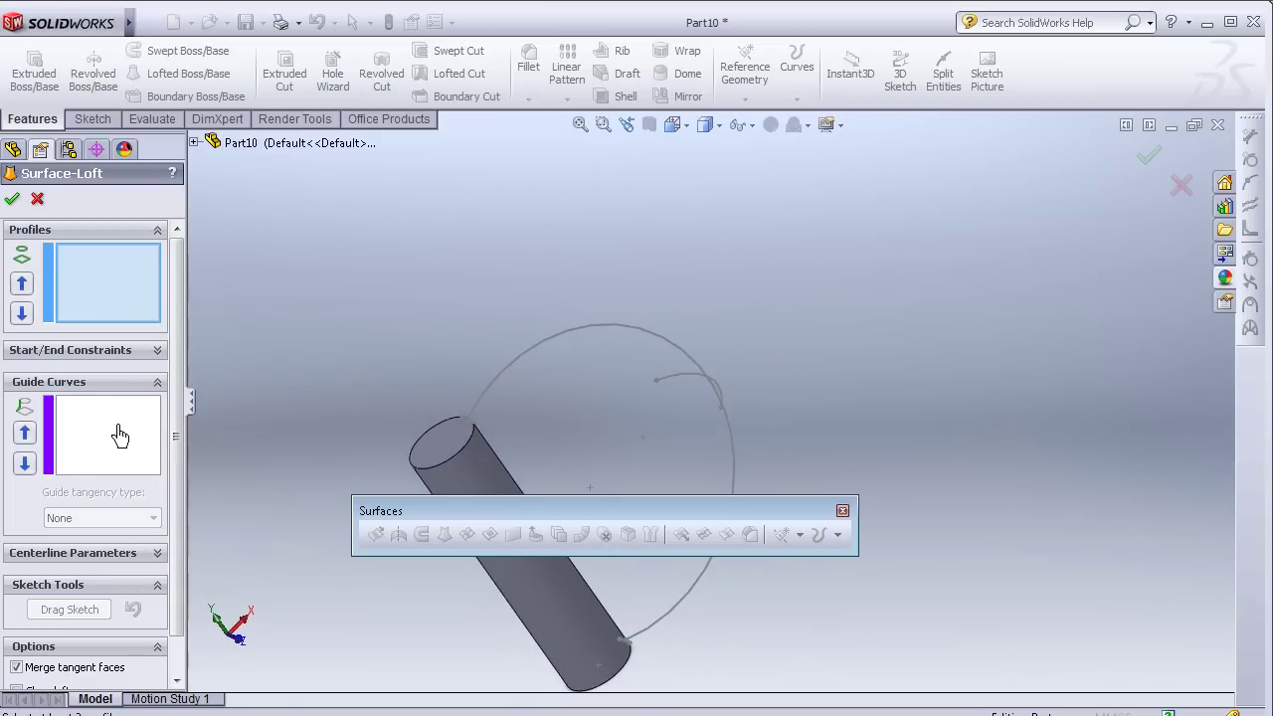
Step: Add Sketch7, Sketch9 and Sketch8 in order as the loft profiles
{"action": "scroll", "coordinate": [427, 347], "scroll_direction": "down", "scroll_amount": 1}
{"action": "scroll", "coordinate": [467, 343], "scroll_direction": "down", "scroll_amount": 2}
{"action": "scroll", "coordinate": [591, 475], "scroll_direction": "down", "scroll_amount": 1}
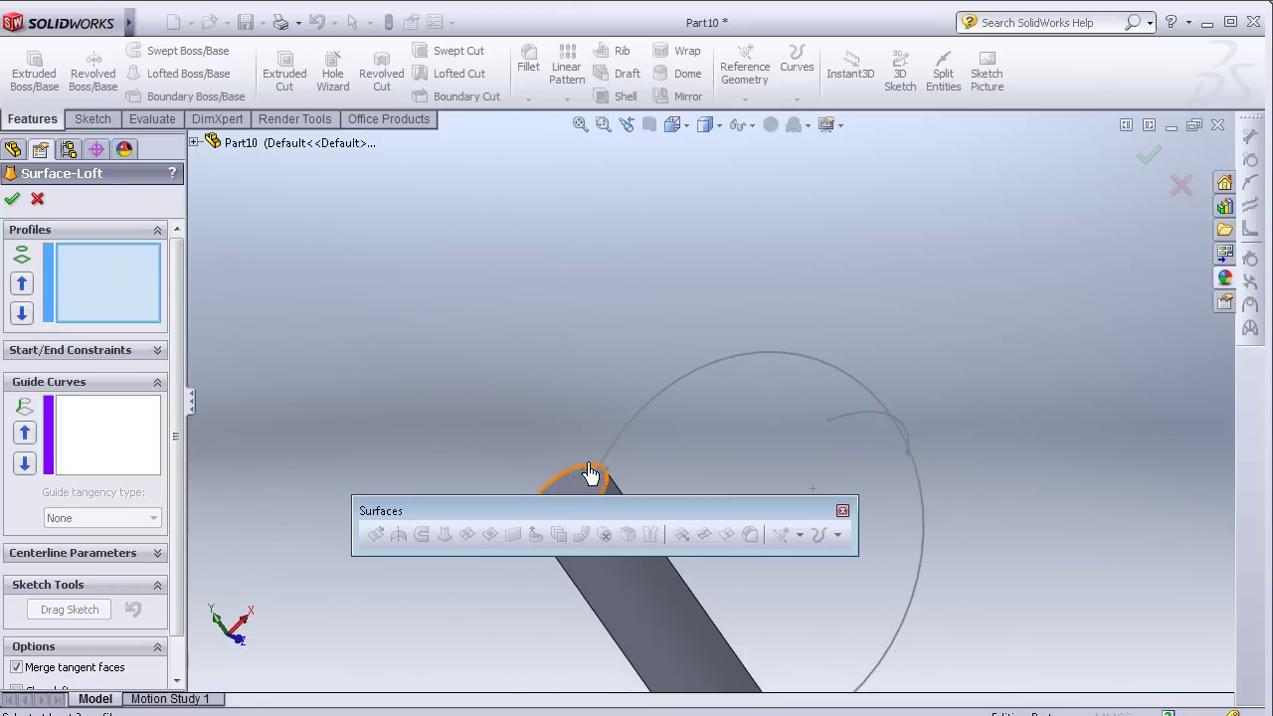
{"action": "scroll", "coordinate": [619, 487], "scroll_direction": "down", "scroll_amount": 1}
{"action": "scroll", "coordinate": [625, 465], "scroll_direction": "down", "scroll_amount": 2}
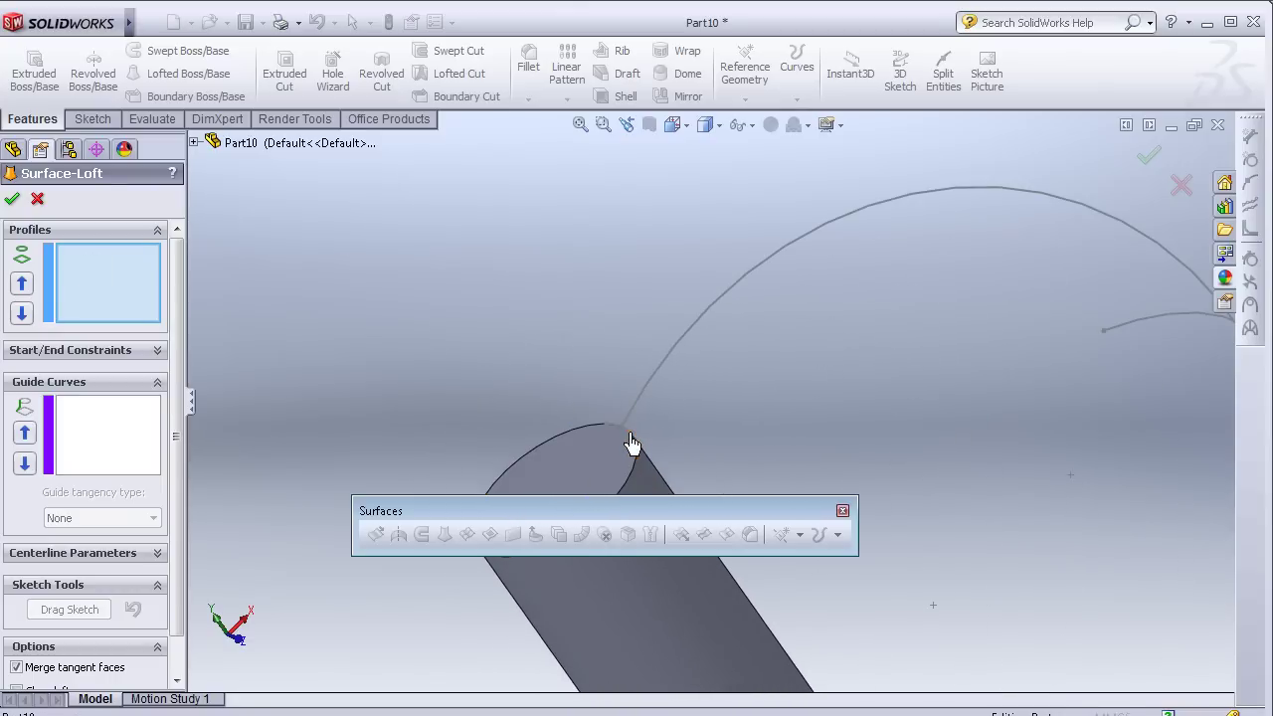
{"action": "left_click", "coordinate": [630, 437]}
{"action": "scroll", "coordinate": [1065, 369], "scroll_direction": "up", "scroll_amount": 1}
{"action": "scroll", "coordinate": [1104, 370], "scroll_direction": "up", "scroll_amount": 1}
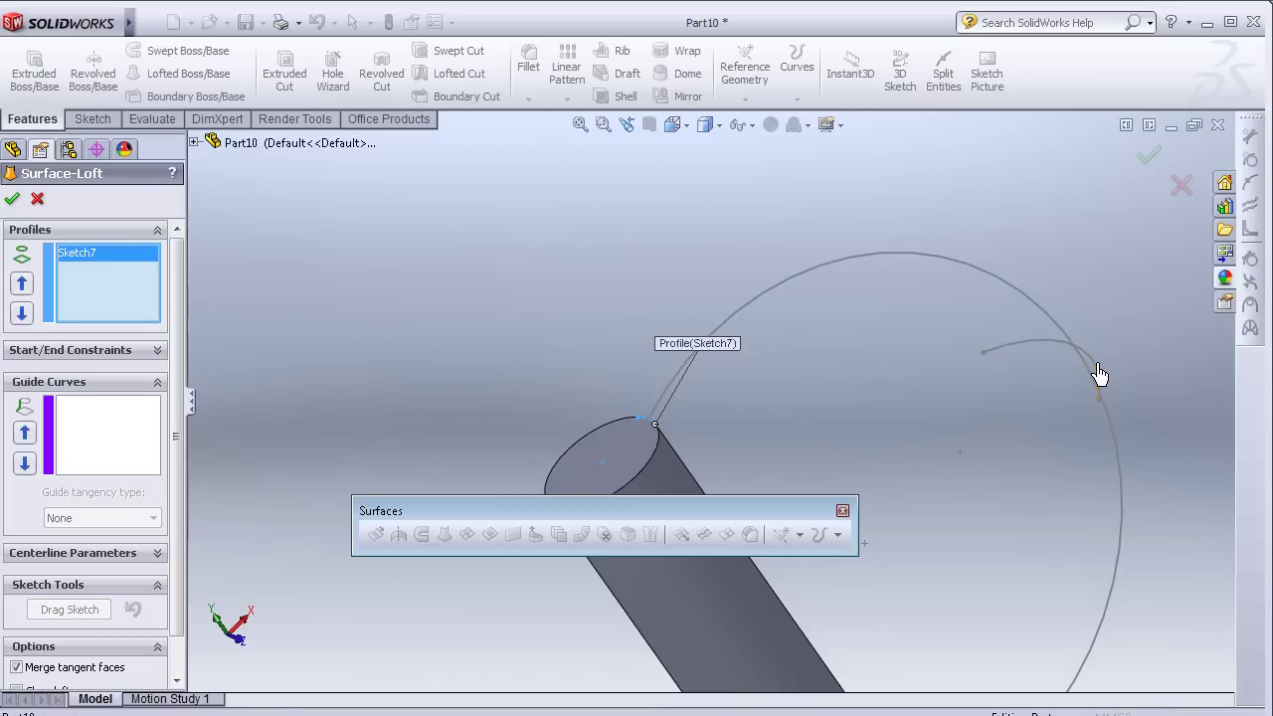
{"action": "left_click", "coordinate": [1099, 374]}
{"action": "scroll", "coordinate": [1051, 506], "scroll_direction": "up", "scroll_amount": 1}
{"action": "scroll", "coordinate": [829, 634], "scroll_direction": "up", "scroll_amount": 1}
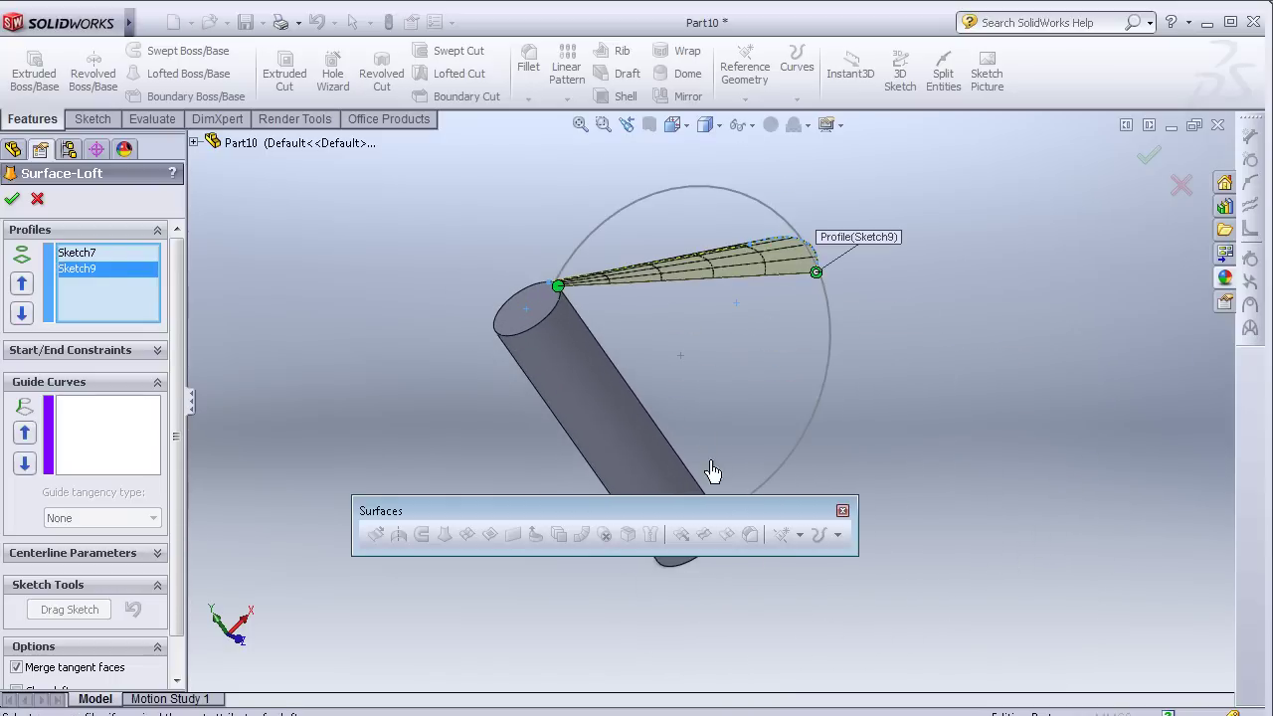
{"action": "scroll", "coordinate": [712, 472], "scroll_direction": "down", "scroll_amount": 3}
{"action": "mouse_move", "coordinate": [727, 515]}
{"action": "left_mouse_down"}
{"action": "mouse_move", "coordinate": [773, 577]}
{"action": "mouse_move", "coordinate": [756, 645]}
{"action": "left_mouse_up"}
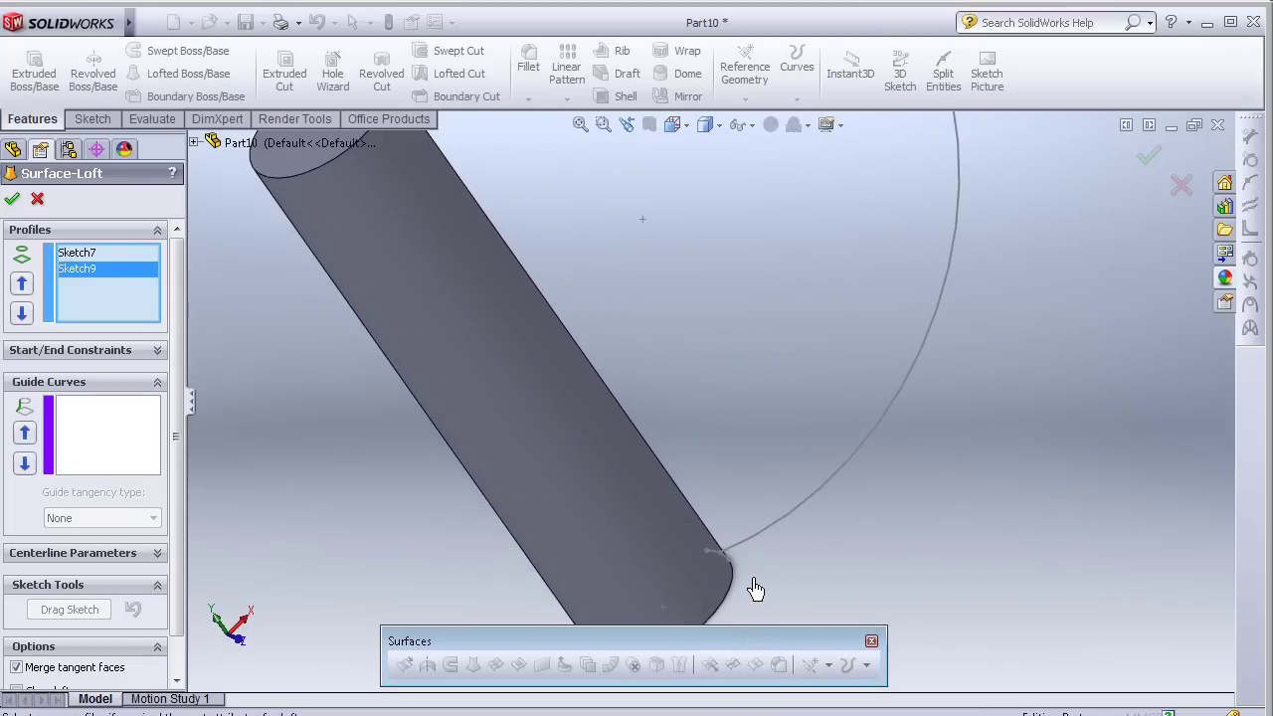
{"action": "scroll", "coordinate": [736, 583], "scroll_direction": "down", "scroll_amount": 1}
{"action": "scroll", "coordinate": [723, 560], "scroll_direction": "down", "scroll_amount": 1}
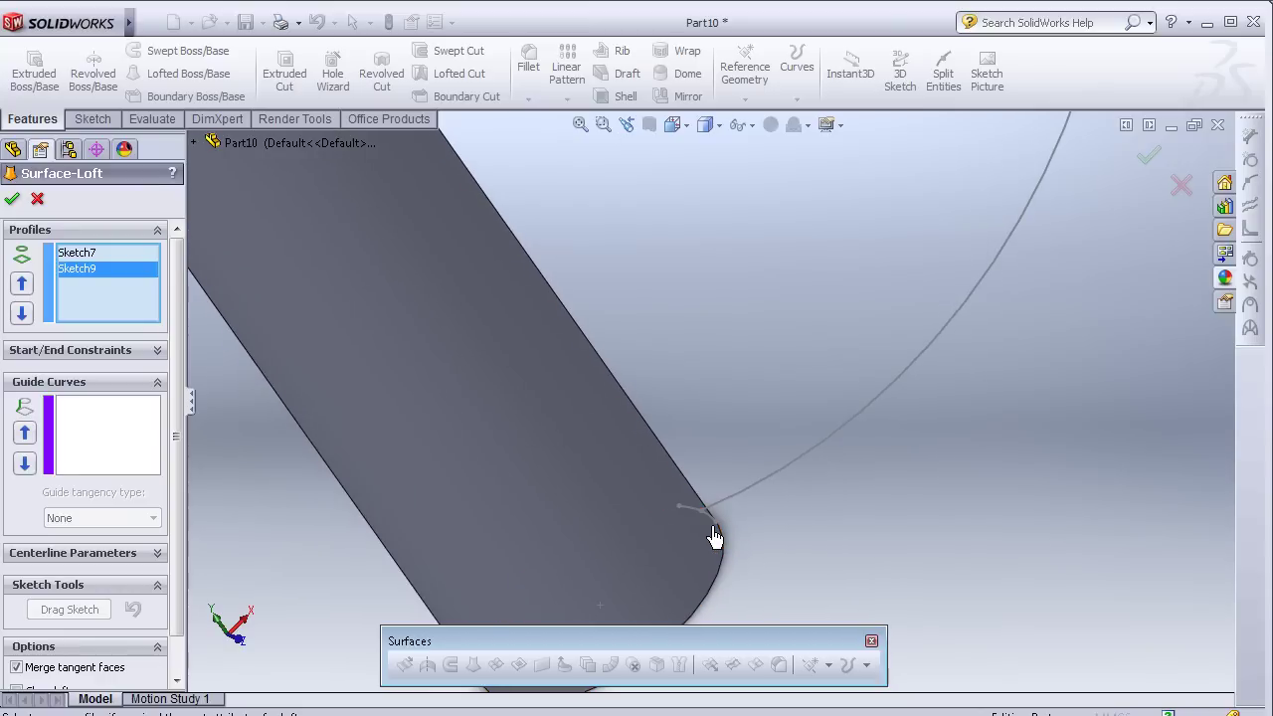
{"action": "left_click", "coordinate": [714, 532]}
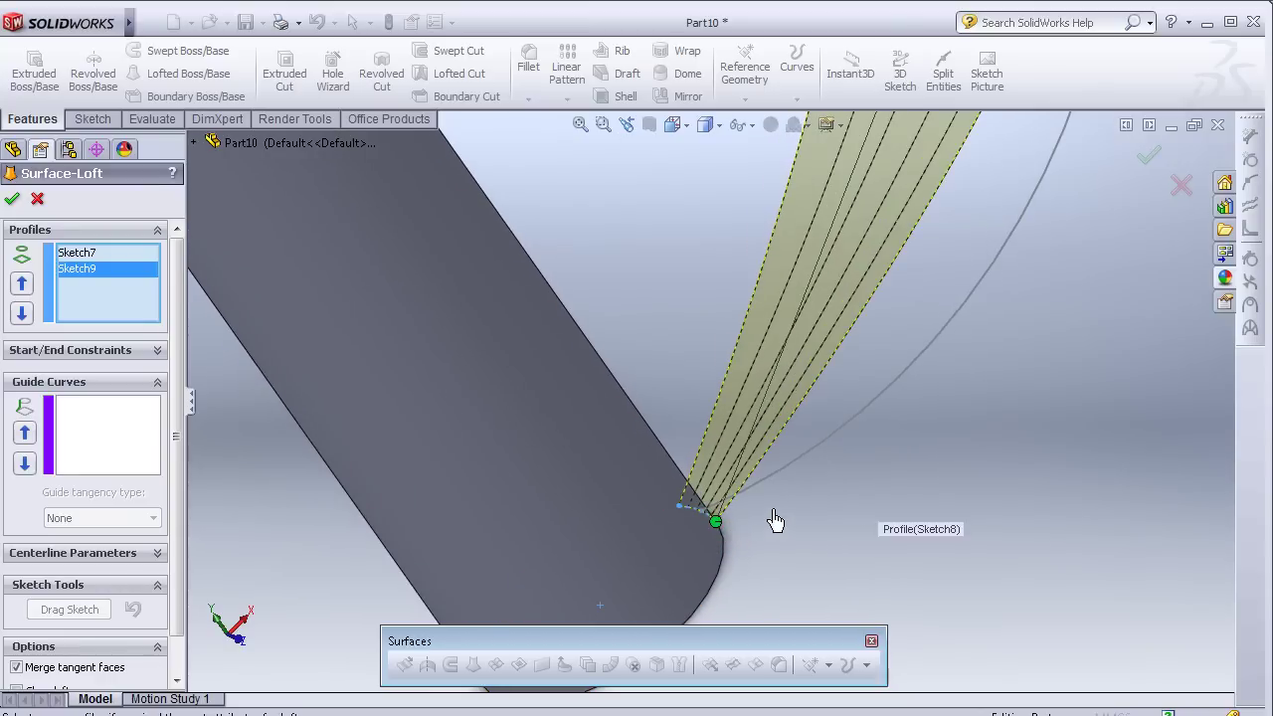
{"action": "scroll", "coordinate": [686, 515], "scroll_direction": "up", "scroll_amount": 1}
{"action": "scroll", "coordinate": [639, 438], "scroll_direction": "up", "scroll_amount": 1}
{"action": "scroll", "coordinate": [638, 438], "scroll_direction": "up", "scroll_amount": 3}
{"action": "scroll", "coordinate": [641, 256], "scroll_direction": "up", "scroll_amount": 1}
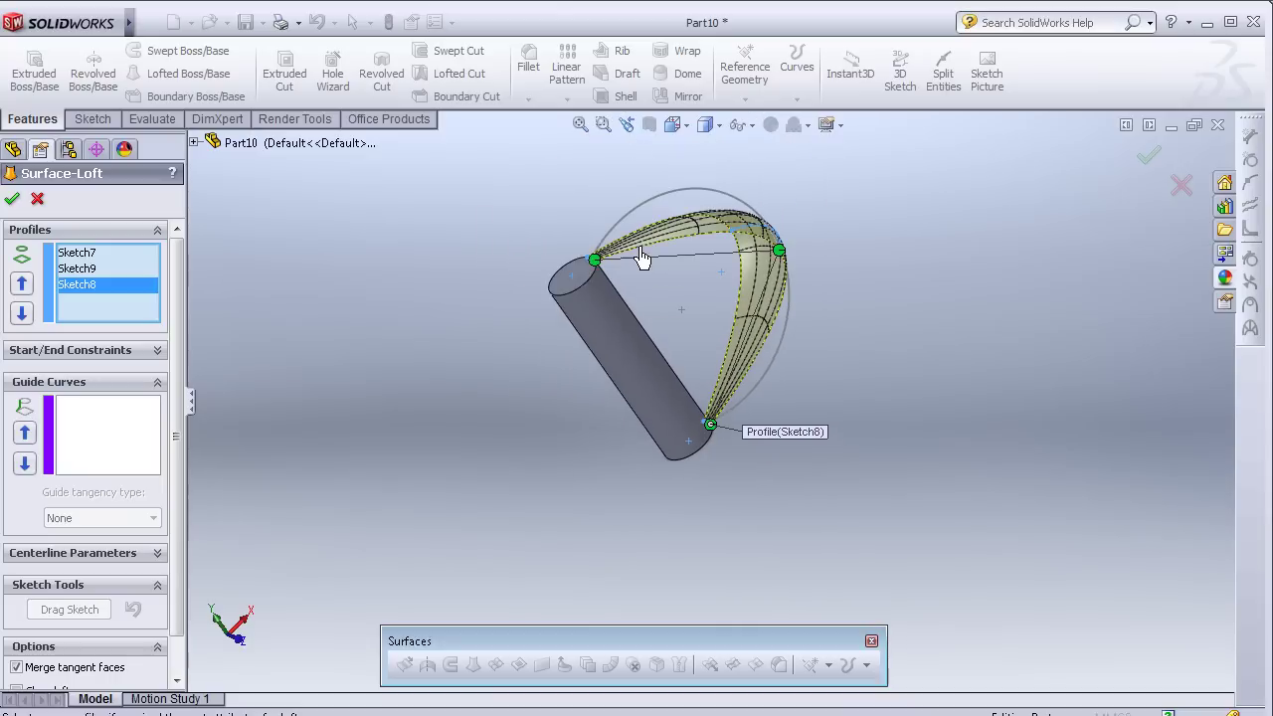
Step: Set the 3DSketch3 arc as the loft's guide curve and check the preview
{"action": "left_click", "coordinate": [113, 444]}
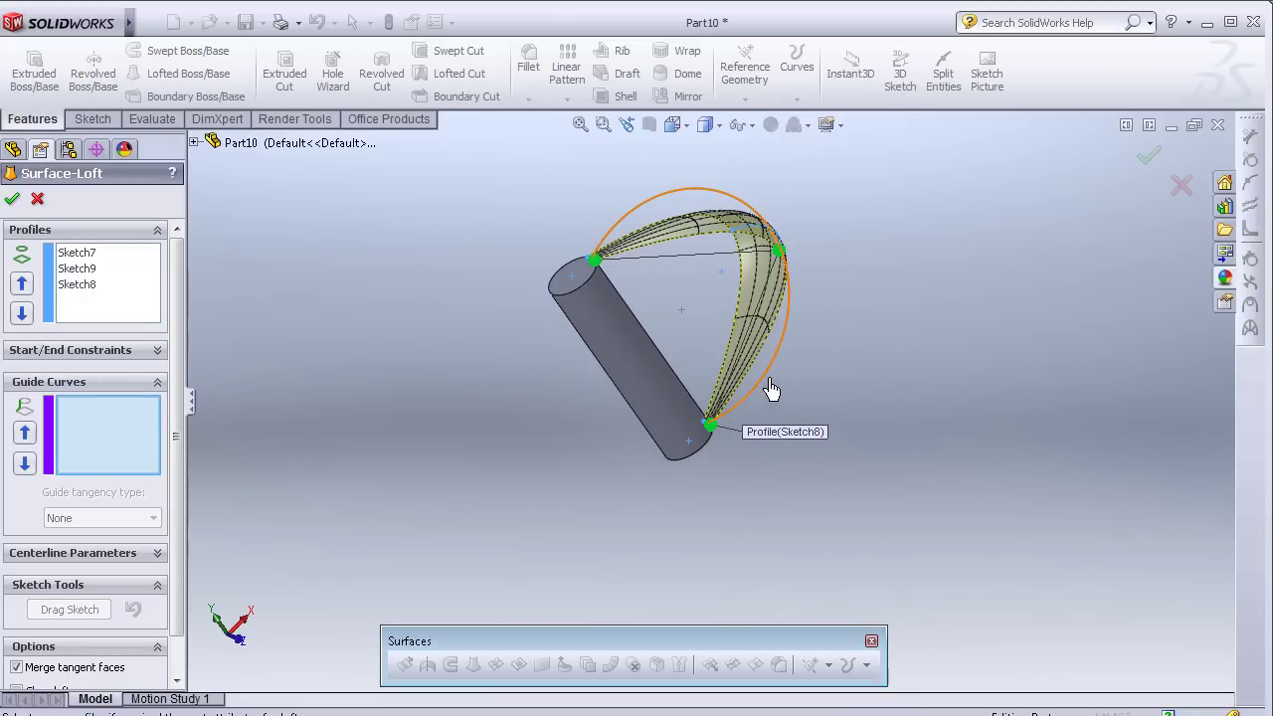
{"action": "left_click", "coordinate": [772, 388]}
{"action": "scroll", "coordinate": [782, 397], "scroll_direction": "up", "scroll_amount": 1}
{"action": "scroll", "coordinate": [782, 397], "scroll_direction": "up", "scroll_amount": 1}
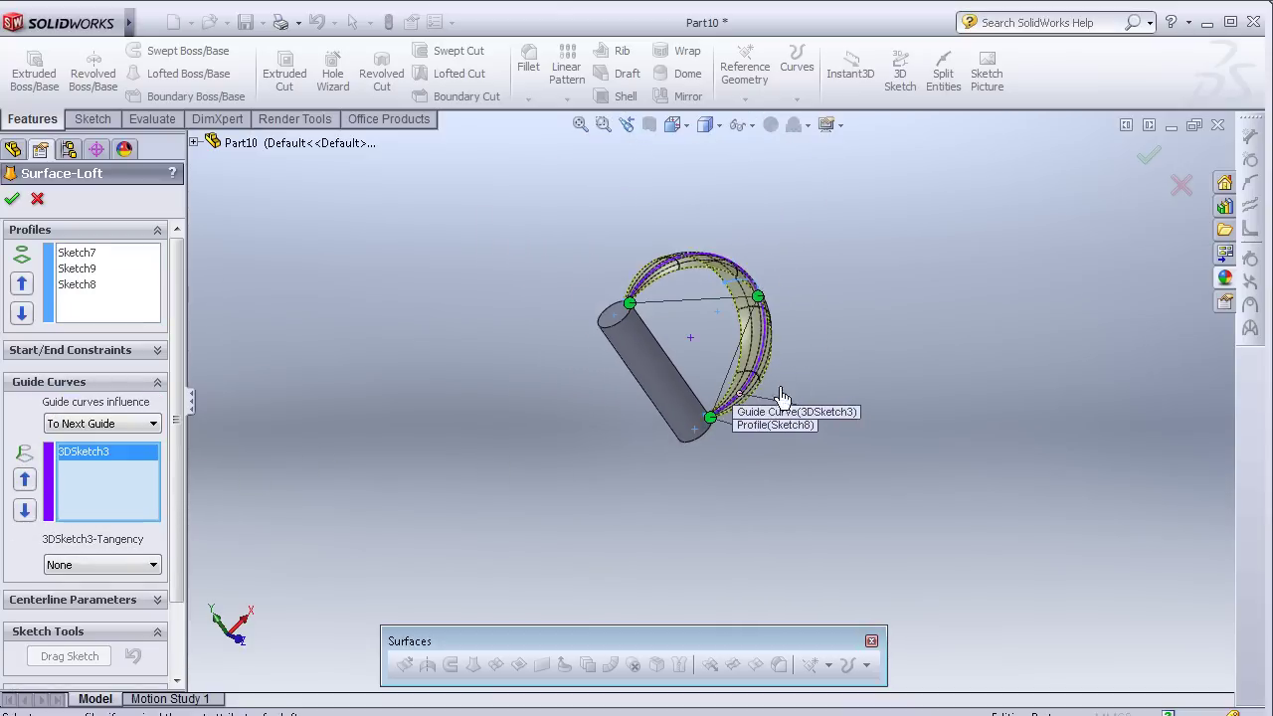
{"action": "mouse_move", "coordinate": [782, 397]}
{"action": "middle_mouse_down"}
{"action": "mouse_move", "coordinate": [673, 523]}
{"action": "mouse_move", "coordinate": [617, 557]}
{"action": "mouse_move", "coordinate": [597, 603]}
{"action": "middle_mouse_up"}
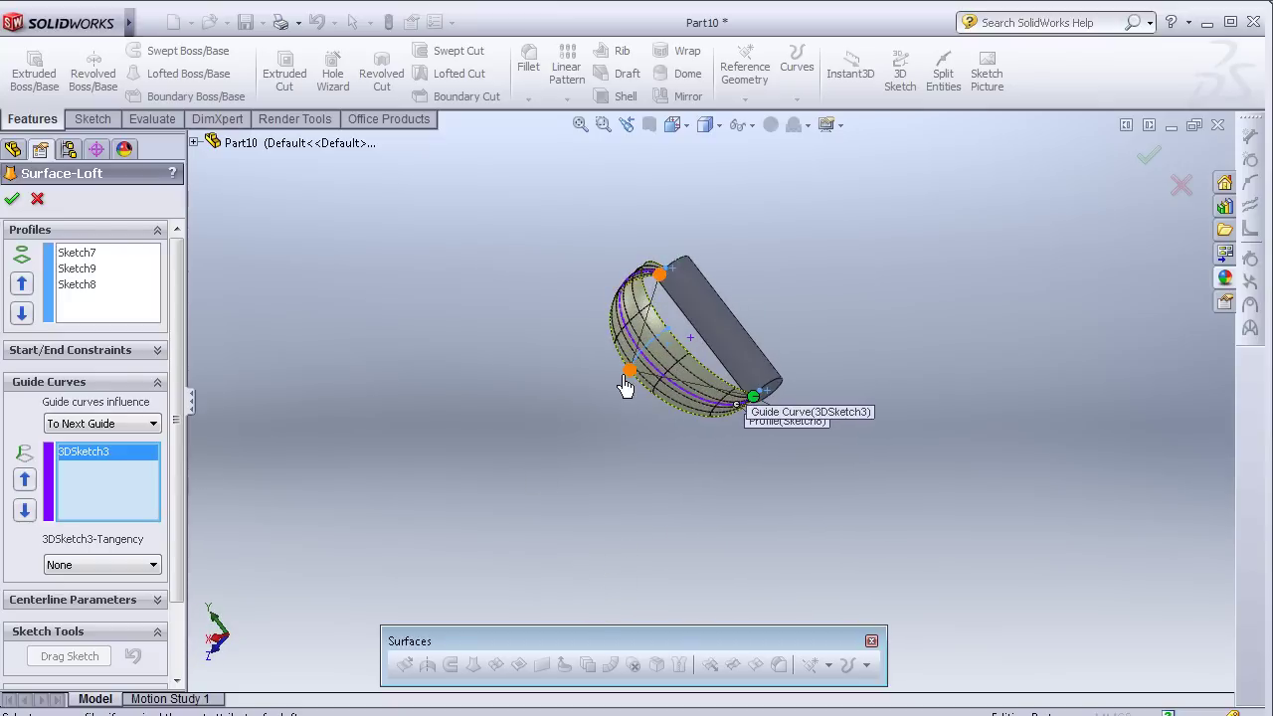
Step: Accept the lofted surface and close the floating Surfaces toolbar
{"action": "left_click", "coordinate": [13, 200]}
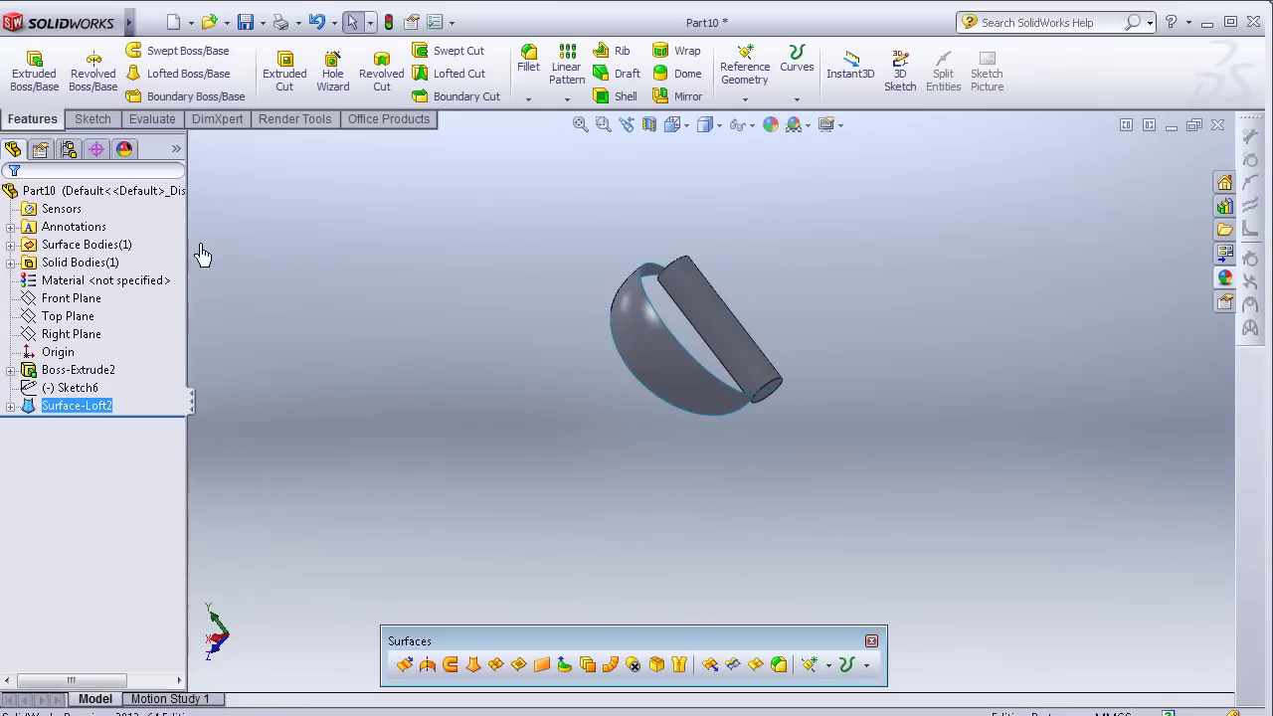
{"action": "scroll", "coordinate": [609, 415], "scroll_direction": "up", "scroll_amount": 1}
{"action": "left_click_drag", "start_coordinate": [712, 641], "coordinate": [733, 591]}
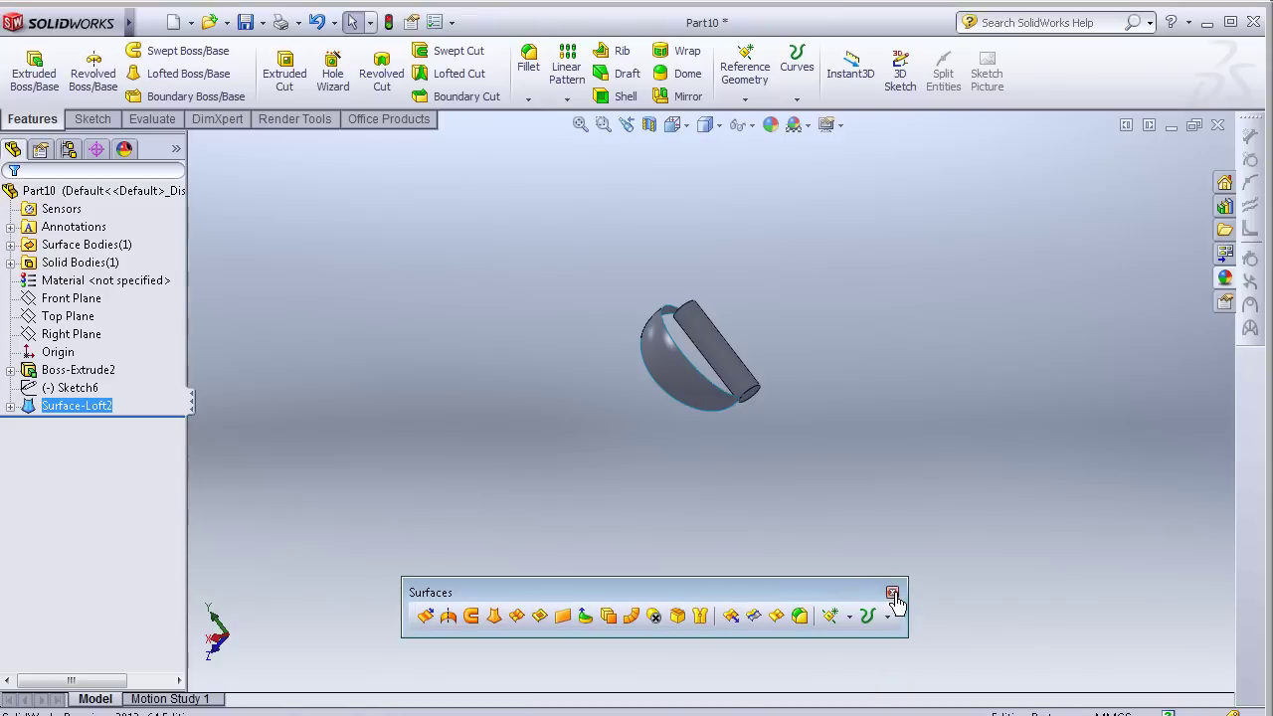
{"action": "left_click", "coordinate": [892, 593]}
Step: Reframe the model and open the Insert menu
{"action": "mouse_move", "coordinate": [611, 400]}
{"action": "middle_mouse_down"}
{"action": "mouse_move", "coordinate": [682, 404]}
{"action": "mouse_move", "coordinate": [750, 453]}
{"action": "middle_mouse_up"}
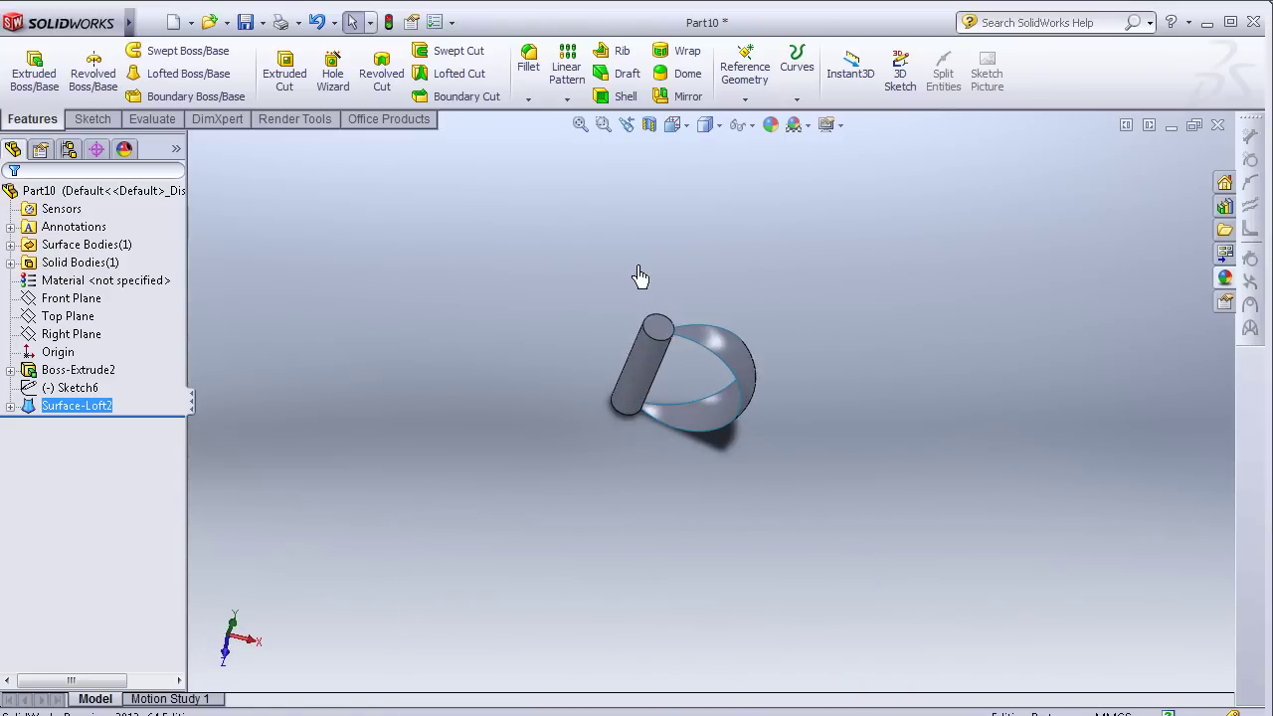
{"action": "scroll", "coordinate": [637, 282], "scroll_direction": "down", "scroll_amount": 3}
{"action": "scroll", "coordinate": [561, 443], "scroll_direction": "down", "scroll_amount": 1}
{"action": "scroll", "coordinate": [586, 466], "scroll_direction": "down", "scroll_amount": 1}
{"action": "scroll", "coordinate": [647, 443], "scroll_direction": "down", "scroll_amount": 1}
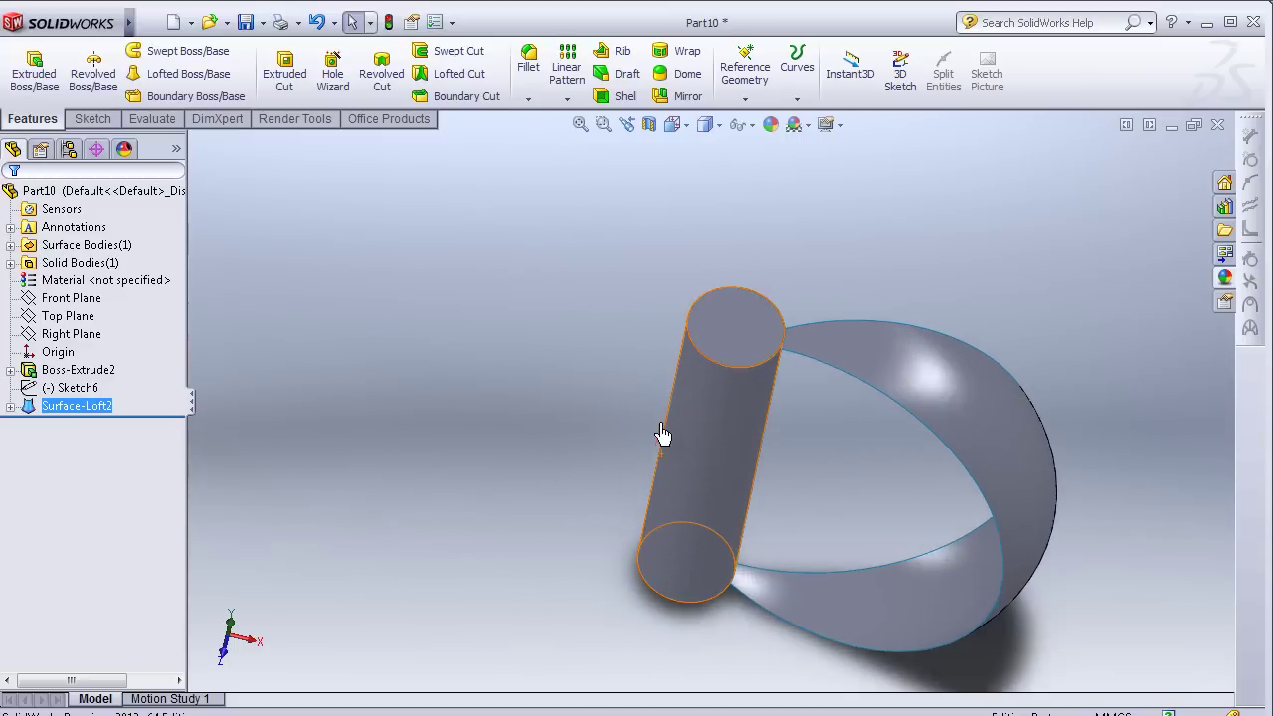
{"action": "scroll", "coordinate": [701, 358], "scroll_direction": "down", "scroll_amount": 1}
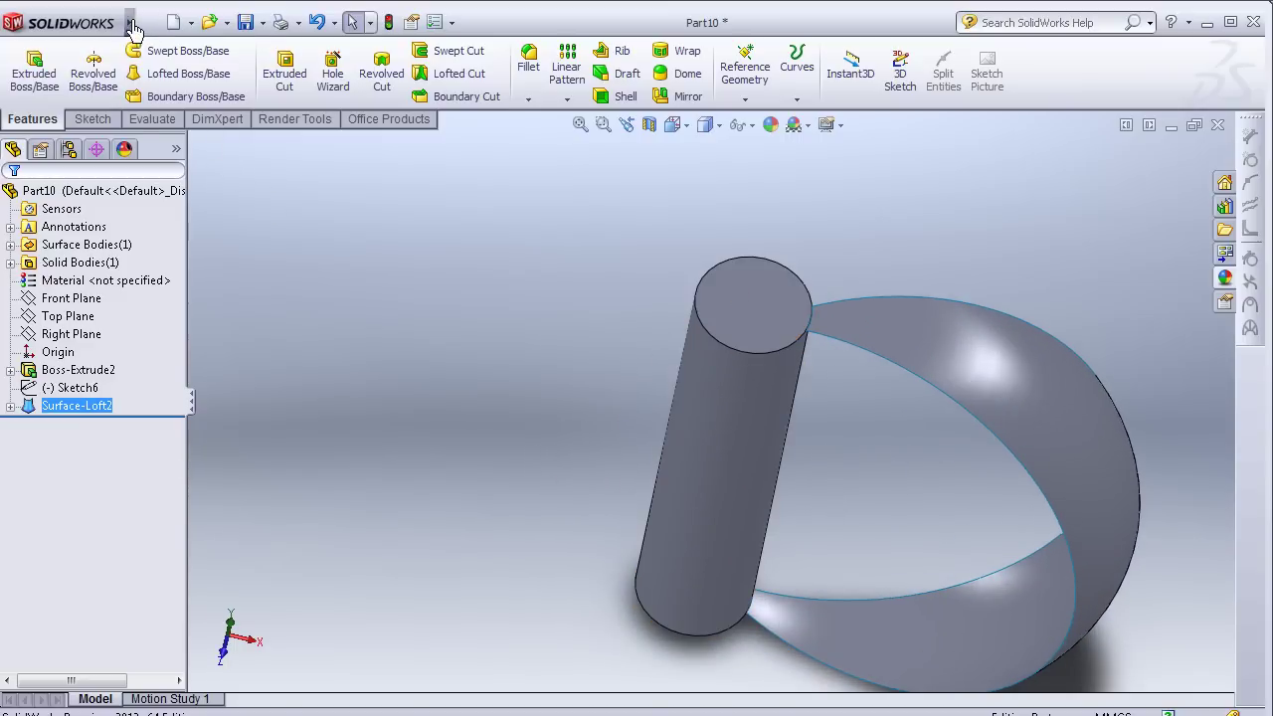
{"action": "left_click", "coordinate": [259, 23]}
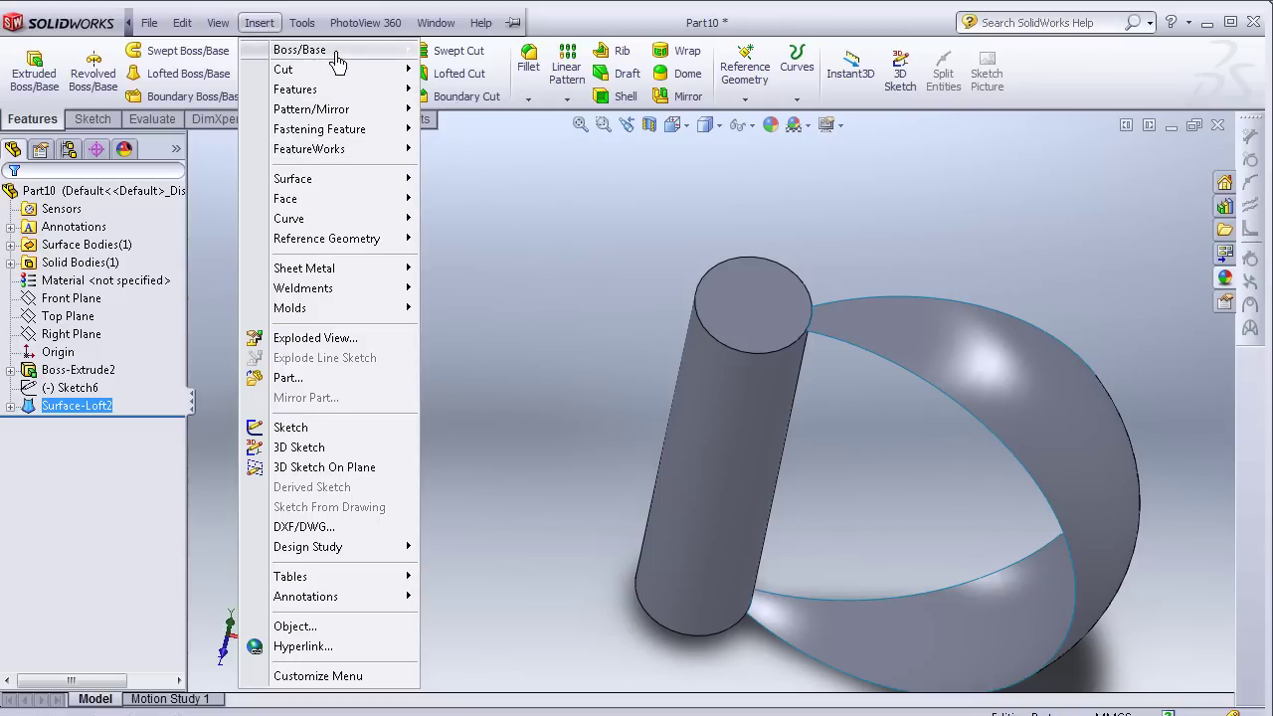
Step: Thicken Surface-Loft2 by 6 mm into a solid petal
{"action": "mouse_move", "coordinate": [299, 50]}
{"action": "left_click", "coordinate": [474, 152]}
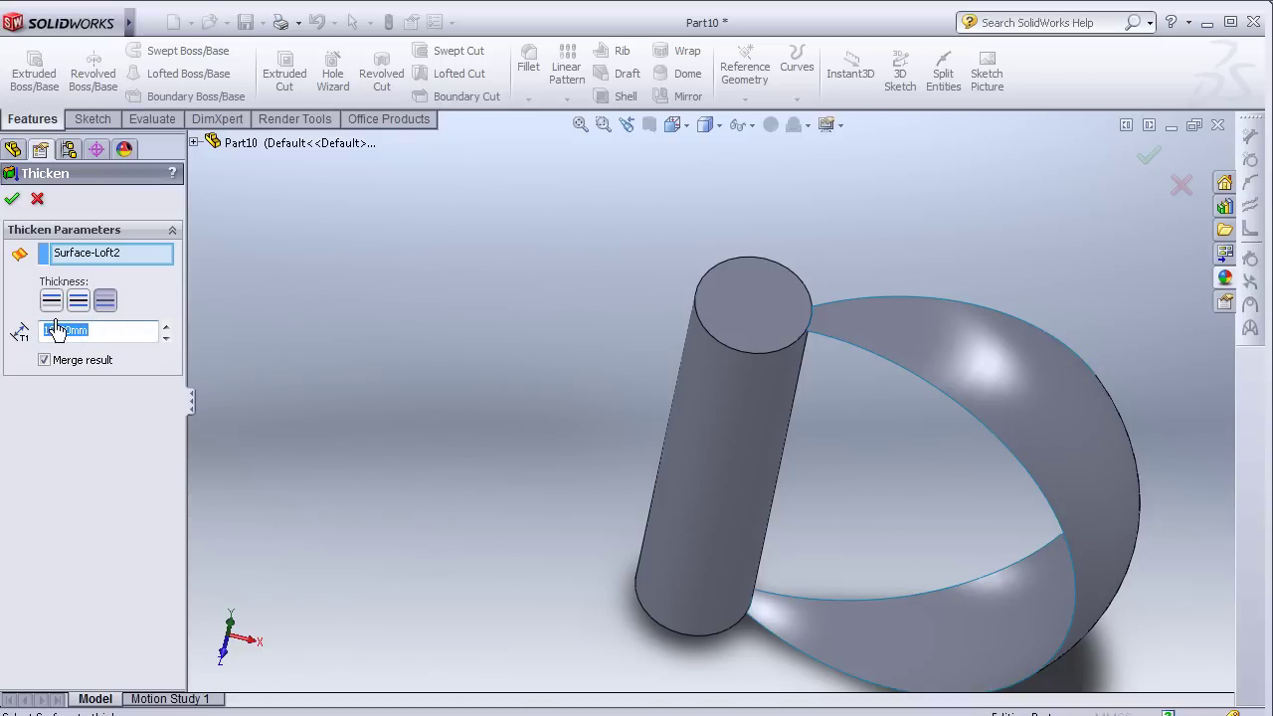
{"action": "type", "text": "6"}
{"action": "key", "text": "Return"}
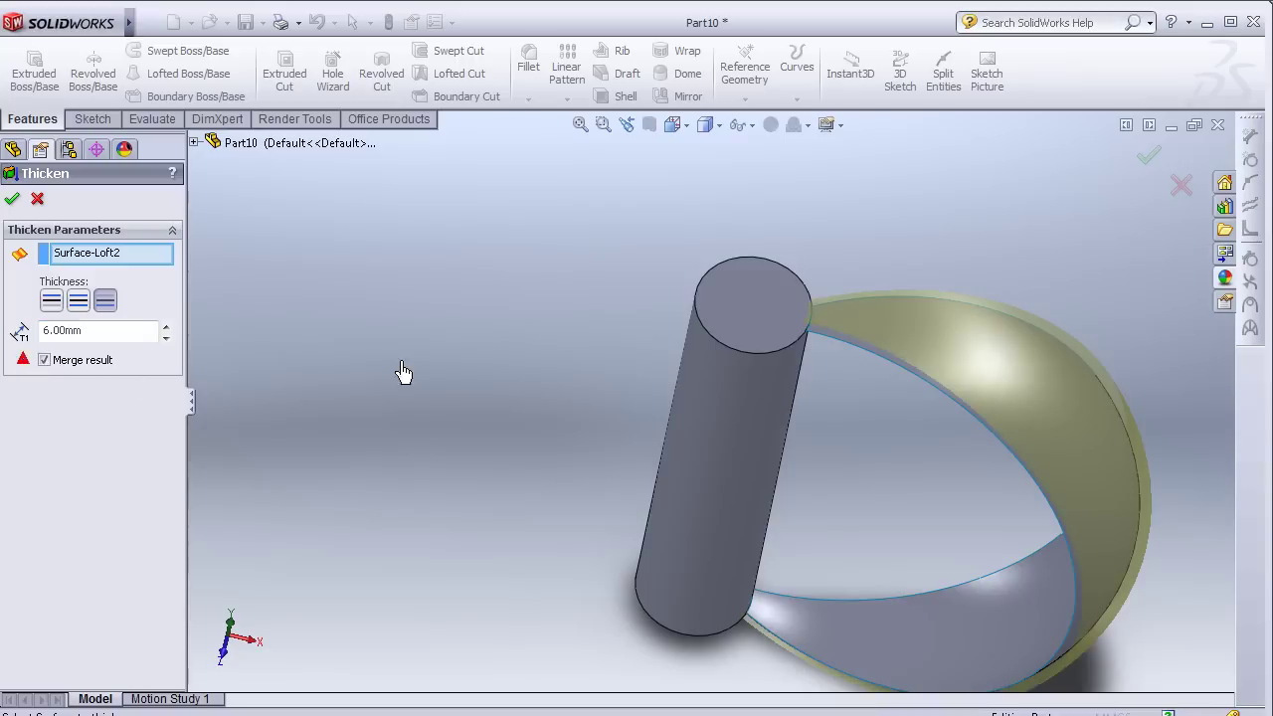
{"action": "middle_click_drag", "start_coordinate": [542, 383], "coordinate": [528, 265]}
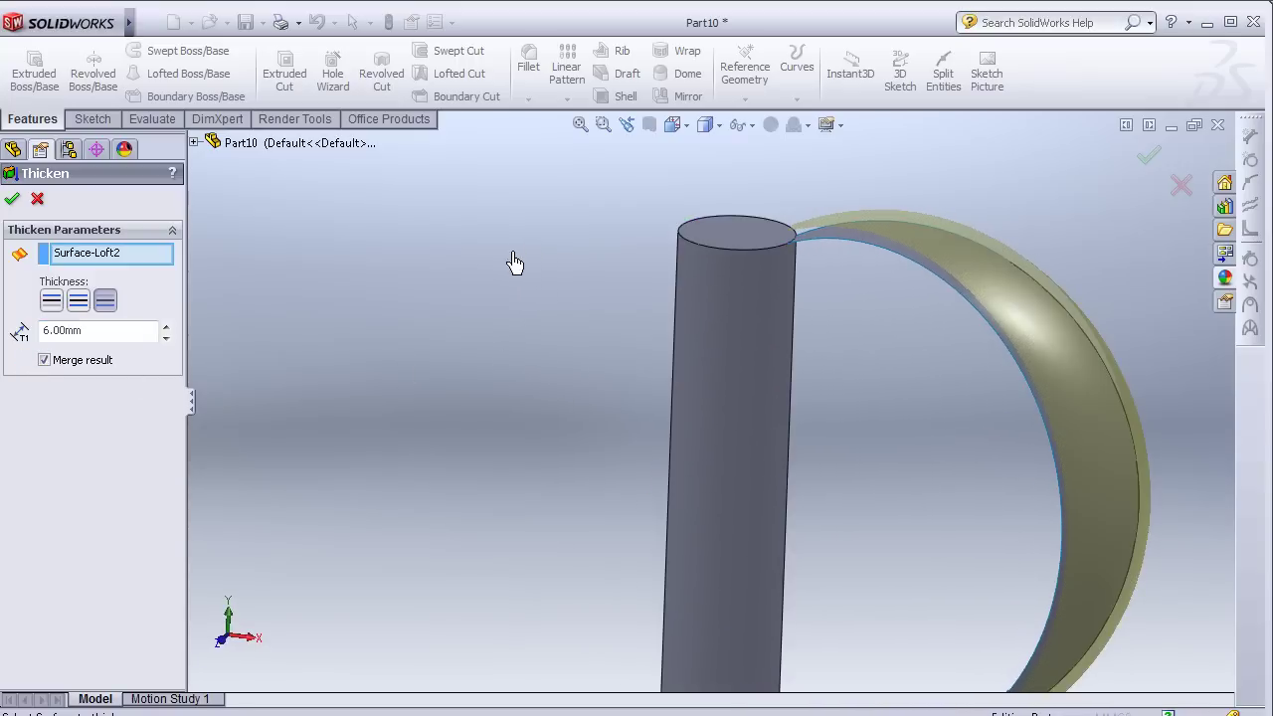
{"action": "key", "text": "Return"}
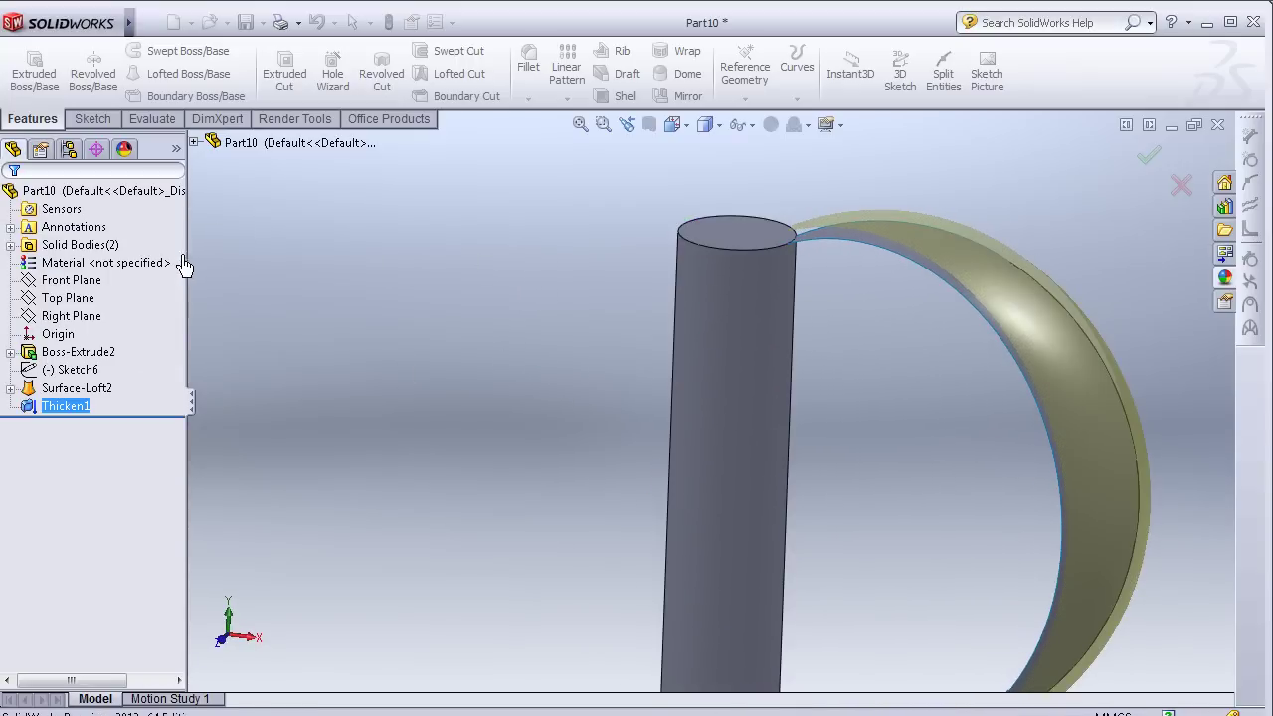
{"action": "scroll", "coordinate": [577, 350], "scroll_direction": "up", "scroll_amount": 1}
{"action": "mouse_move", "coordinate": [577, 354]}
{"action": "middle_mouse_down"}
{"action": "mouse_move", "coordinate": [653, 435]}
{"action": "mouse_move", "coordinate": [613, 392]}
{"action": "middle_mouse_up"}
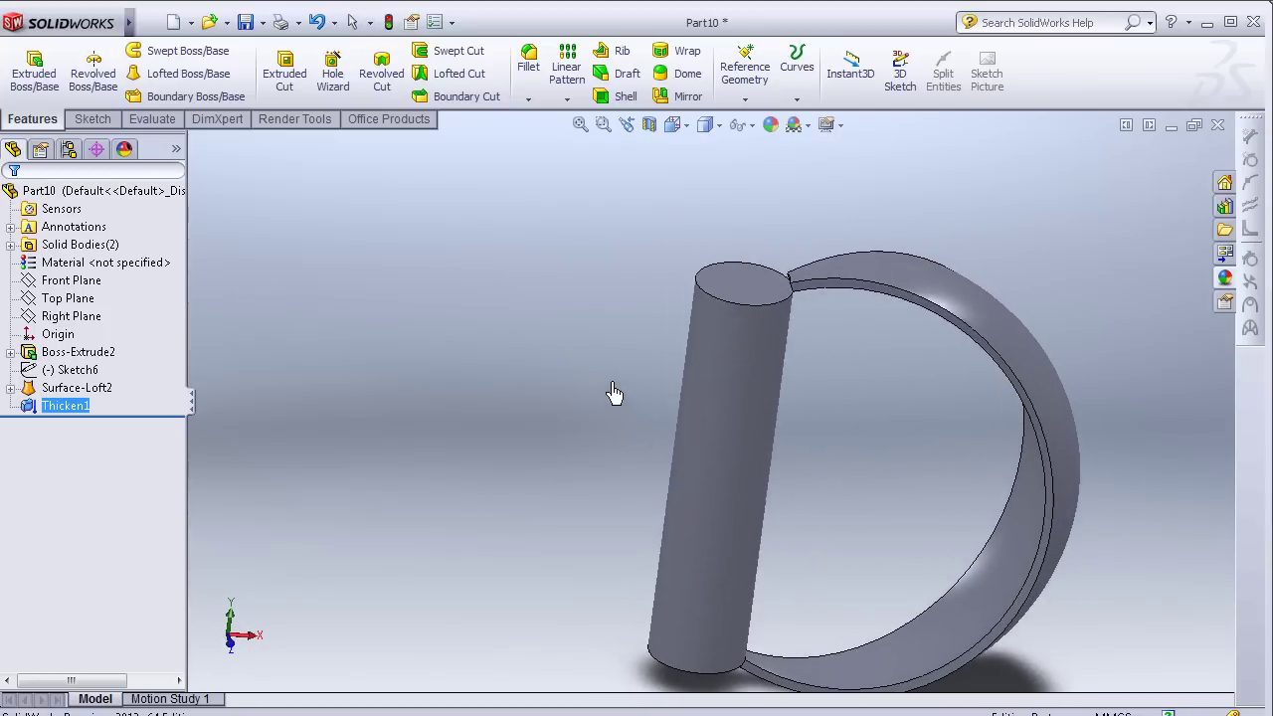
Step: Edit Thicken1 so the thickness is added on the opposite side of the surface
{"action": "left_click", "coordinate": [67, 410]}
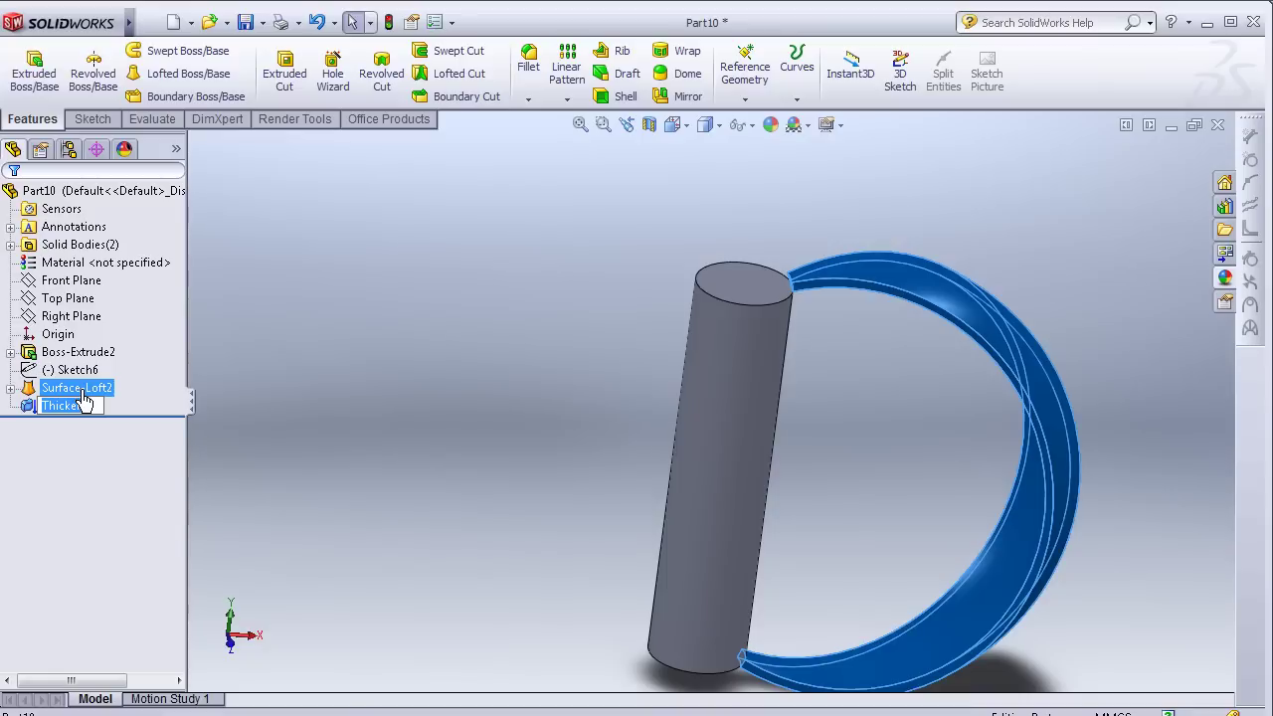
{"action": "left_click", "coordinate": [28, 406]}
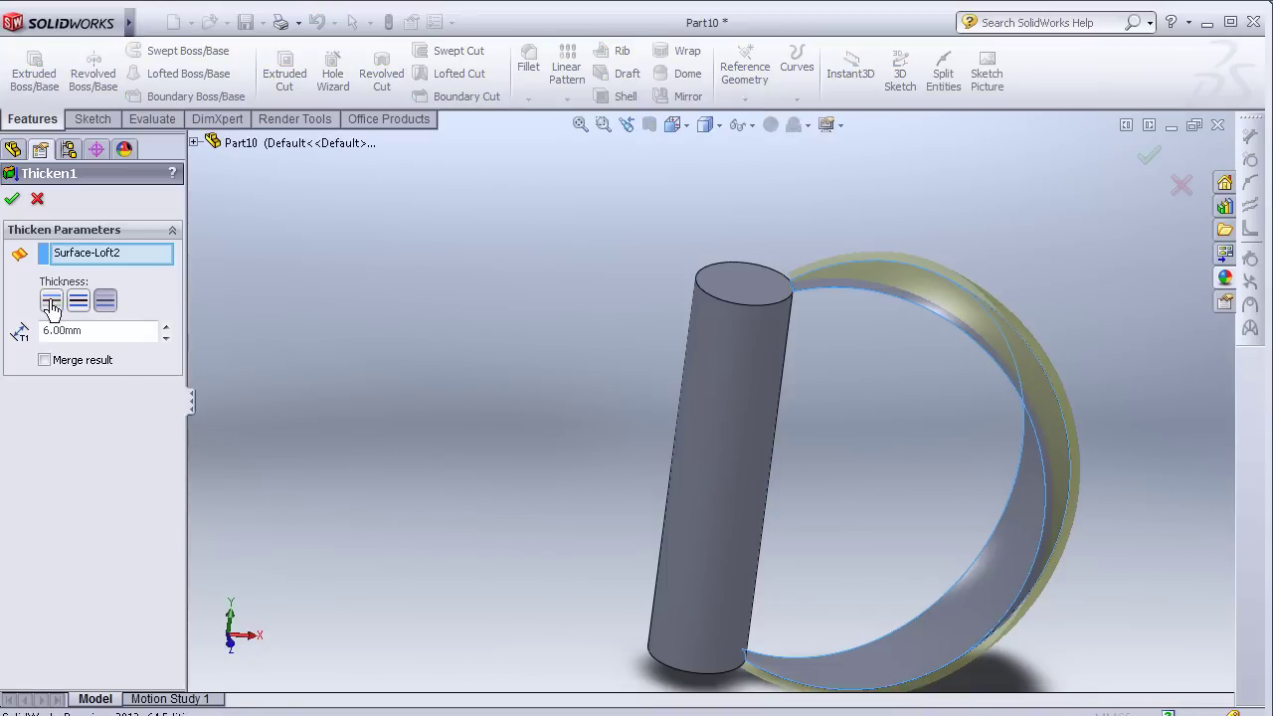
{"action": "left_click", "coordinate": [52, 304]}
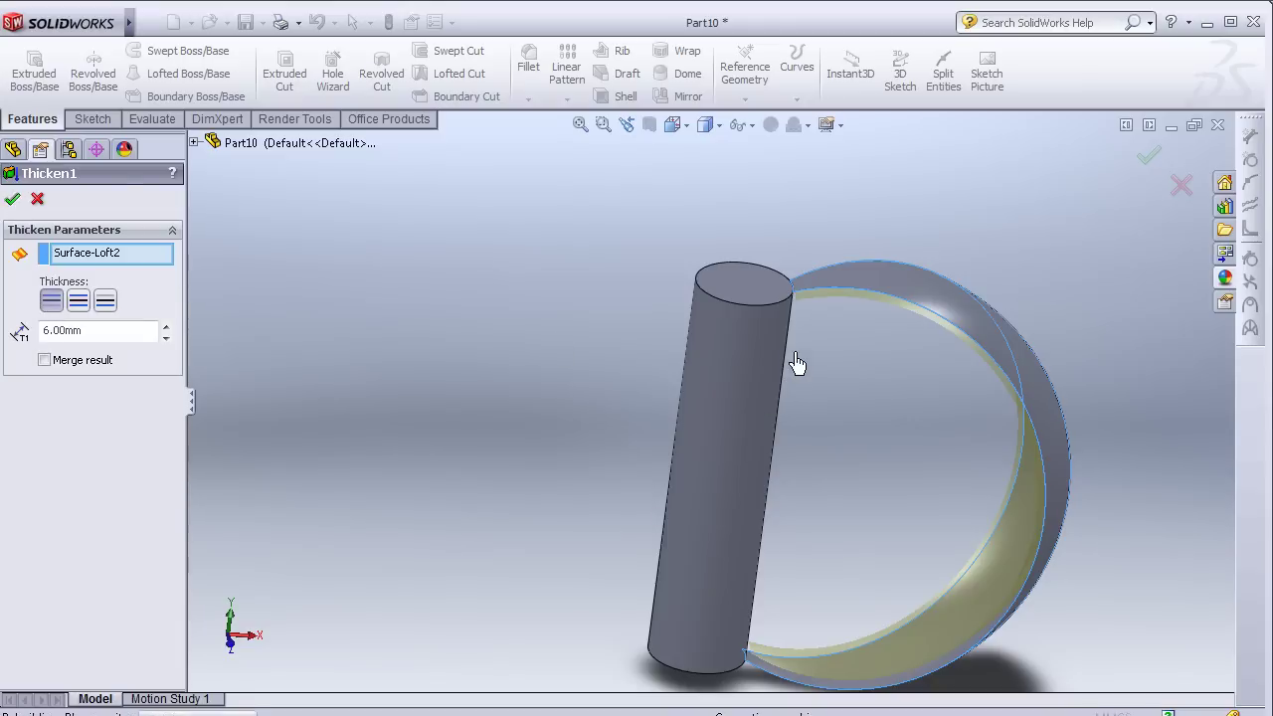
{"action": "key", "text": "Return"}
{"action": "mouse_move", "coordinate": [626, 389]}
{"action": "middle_mouse_down"}
{"action": "mouse_move", "coordinate": [618, 295]}
{"action": "mouse_move", "coordinate": [614, 447]}
{"action": "middle_mouse_up"}
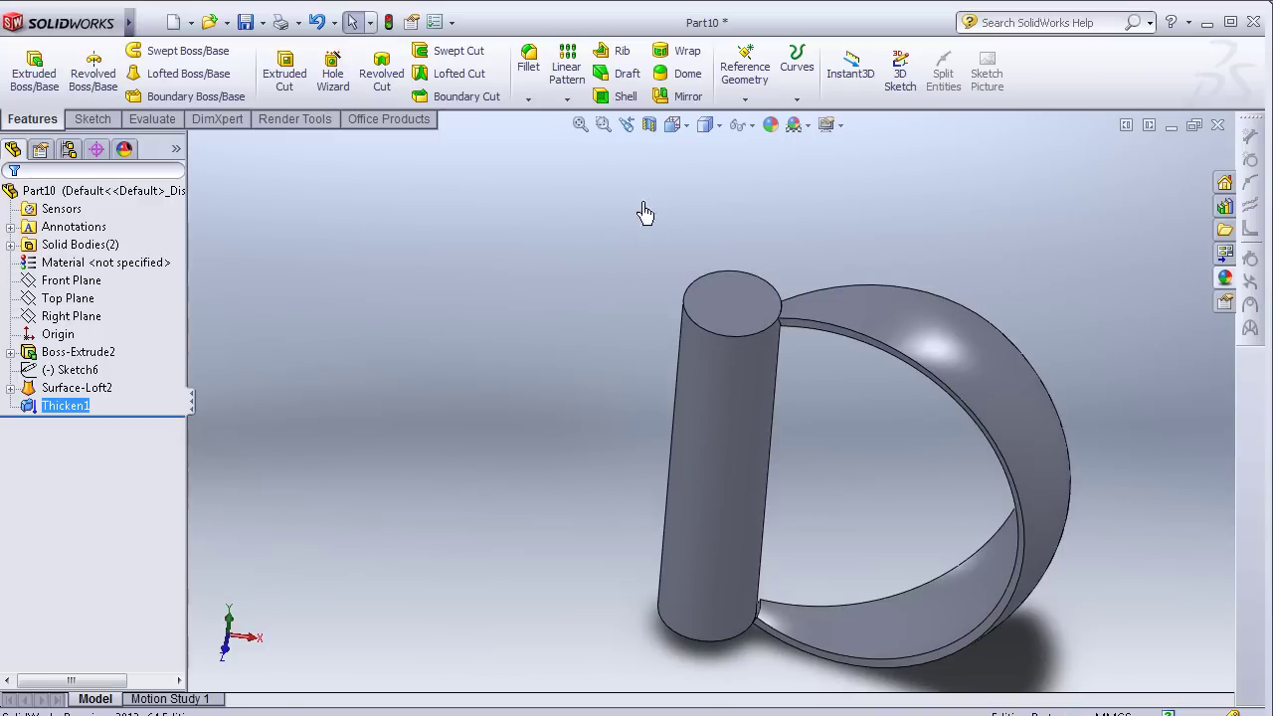
Step: Set up a circular pattern around the cylinder's top edge with 12 instances
{"action": "left_click", "coordinate": [567, 98]}
{"action": "left_click", "coordinate": [620, 138]}
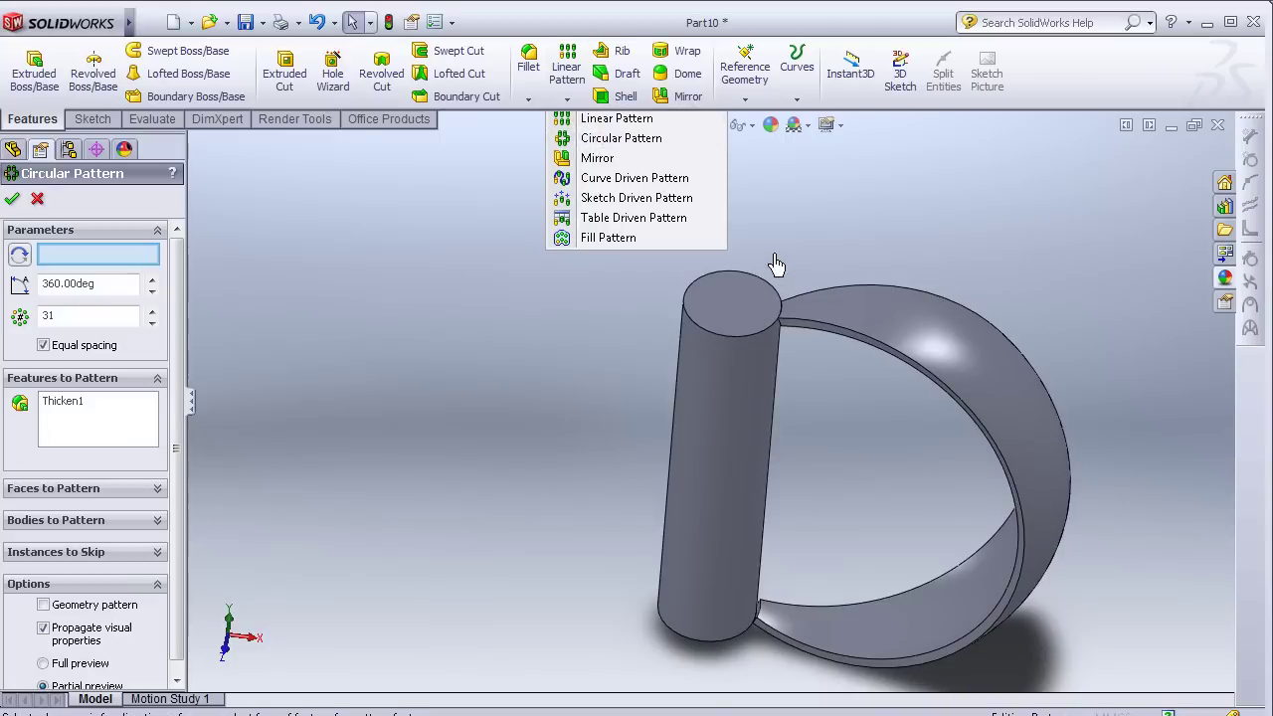
{"action": "left_click", "coordinate": [729, 338]}
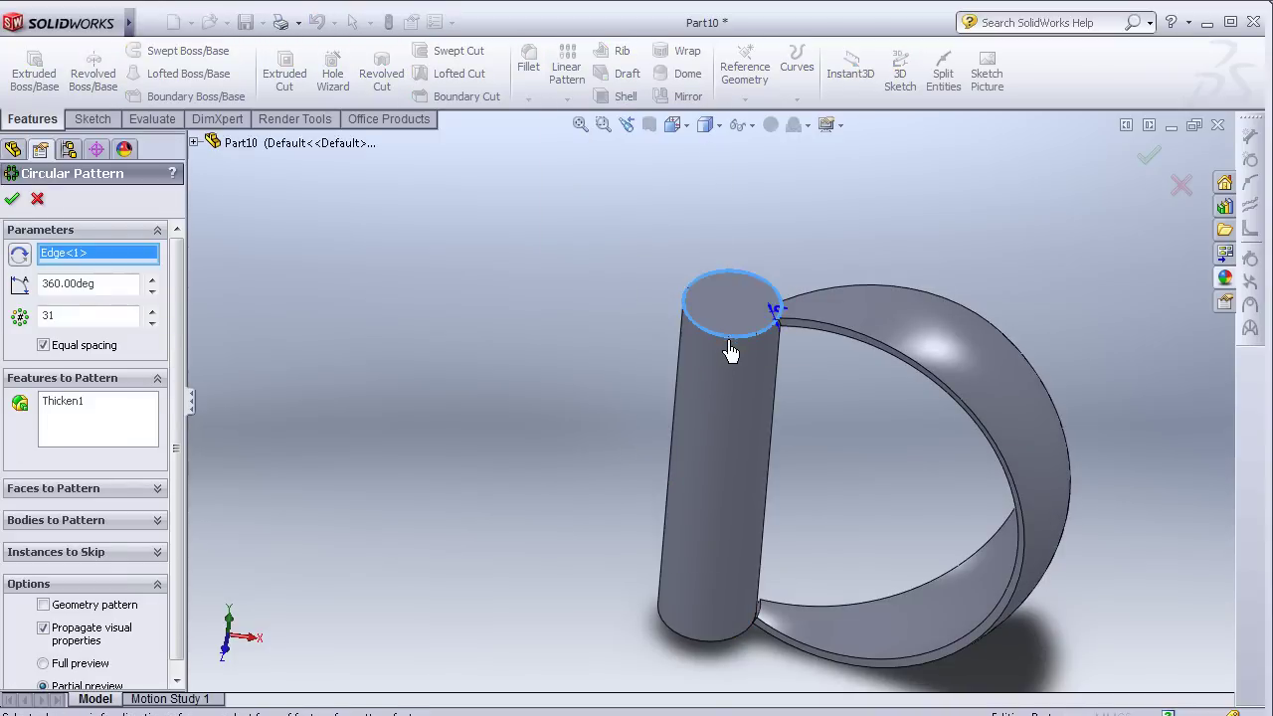
{"action": "scroll", "coordinate": [590, 401], "scroll_direction": "up", "scroll_amount": 3}
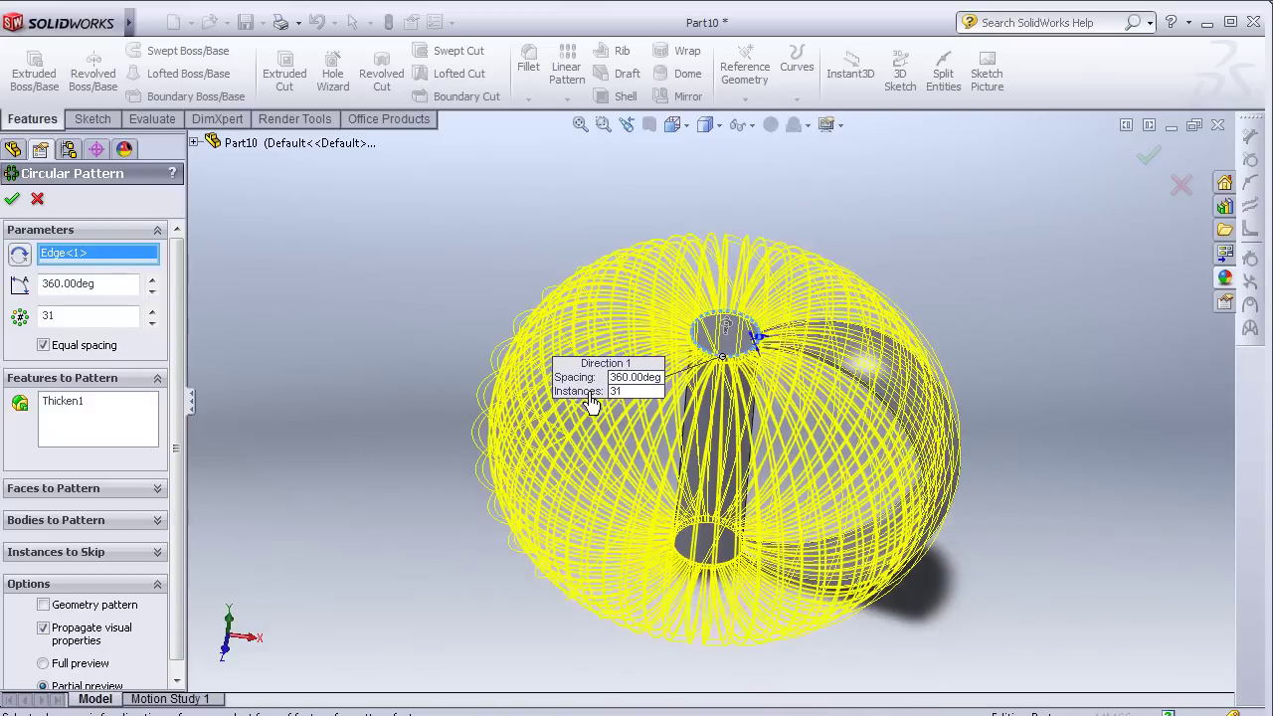
{"action": "scroll", "coordinate": [434, 424], "scroll_direction": "up", "scroll_amount": 3}
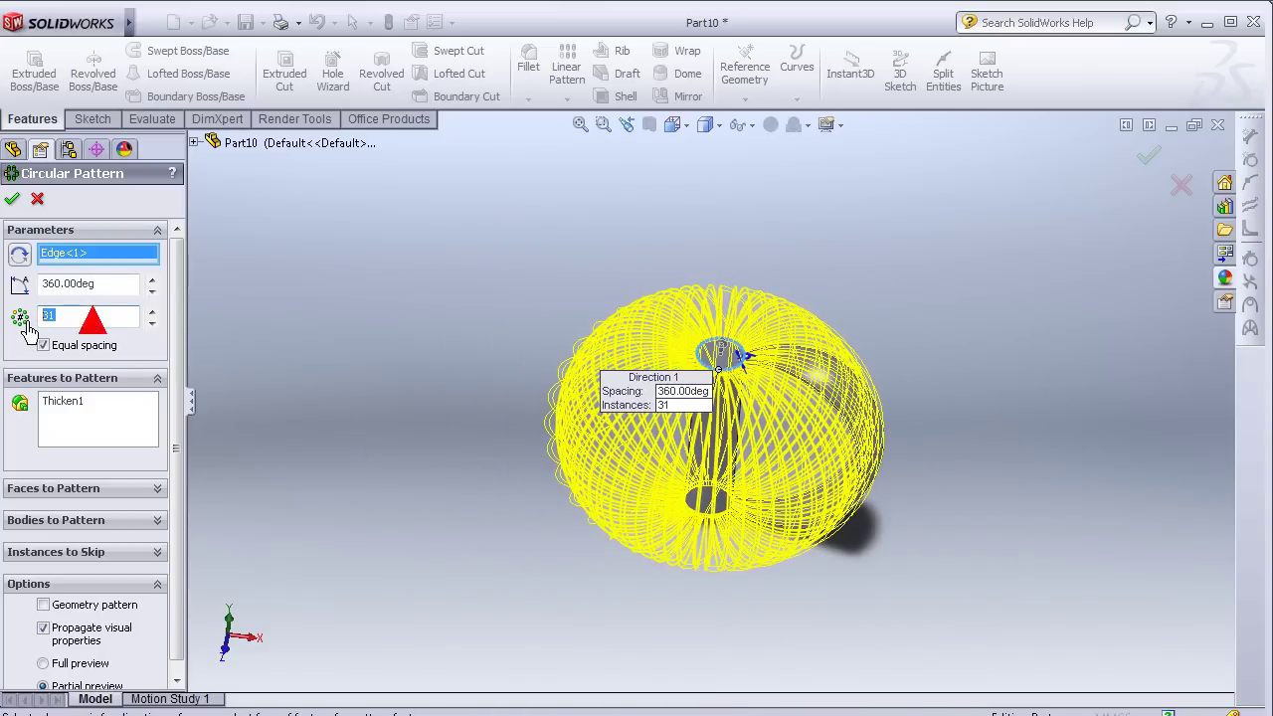
{"action": "type", "text": "12"}
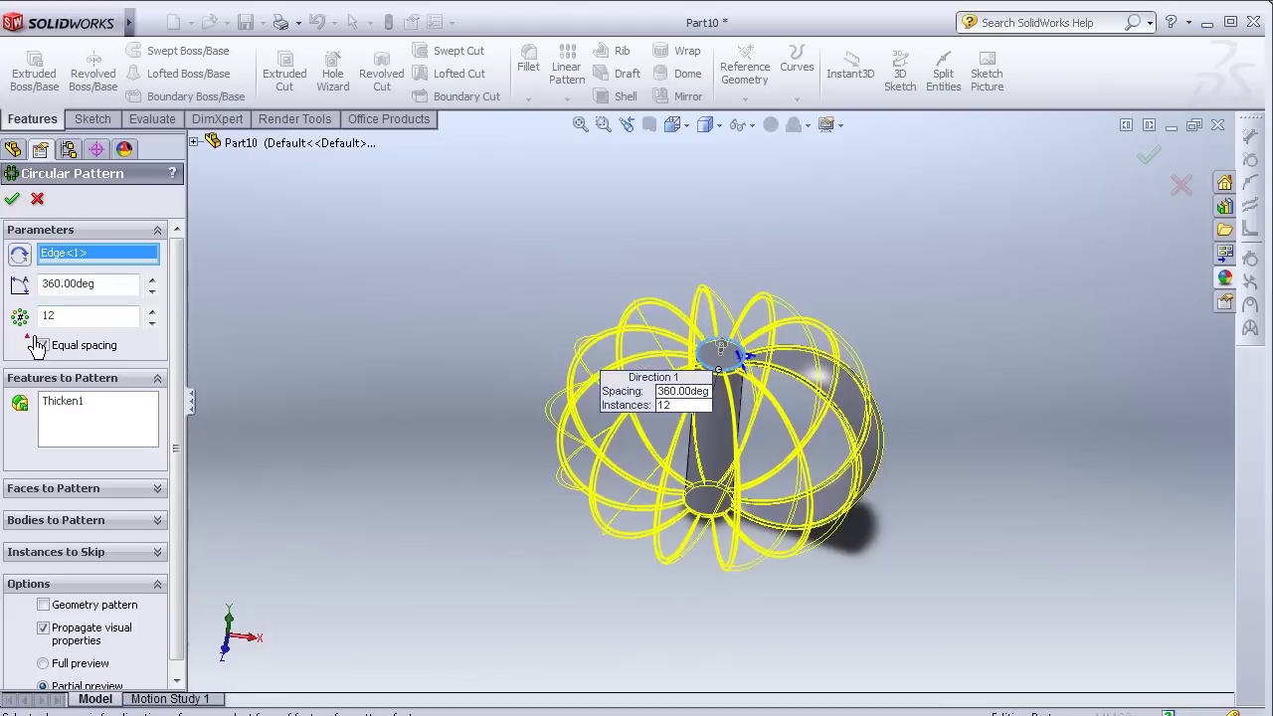
{"action": "scroll", "coordinate": [456, 331], "scroll_direction": "up", "scroll_amount": 1}
{"action": "left_click", "coordinate": [11, 200]}
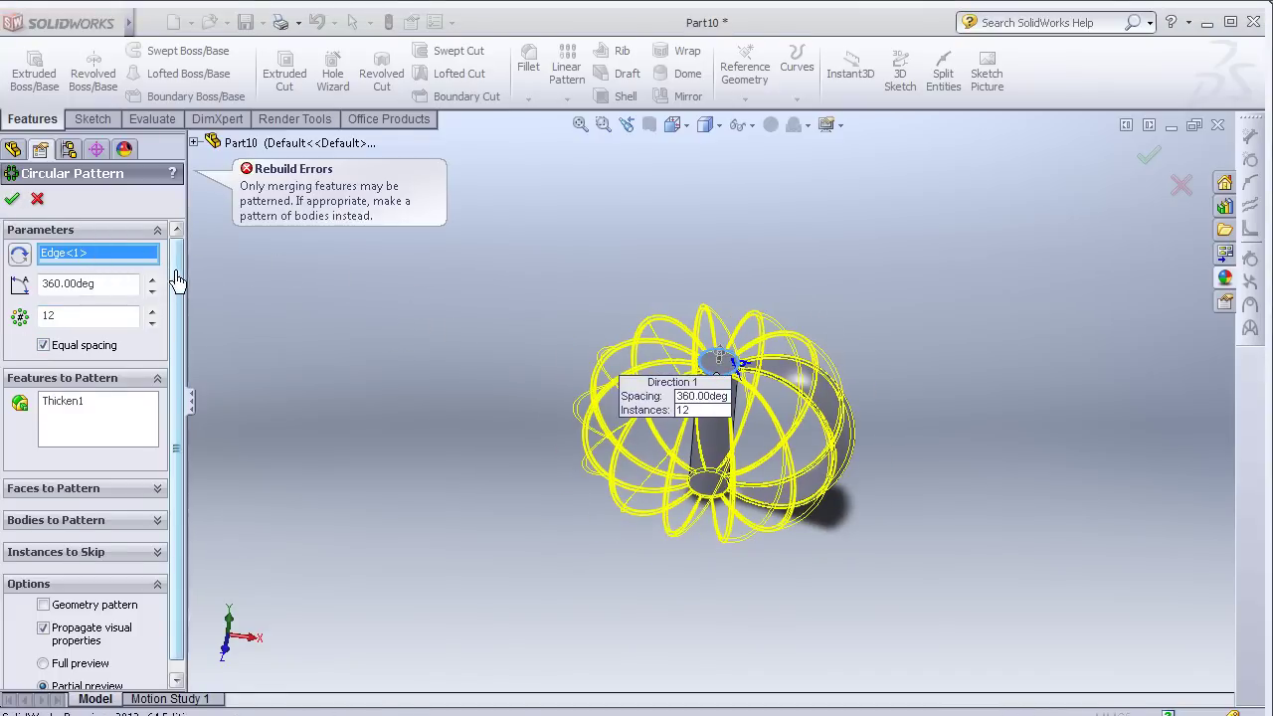
{"action": "scroll", "coordinate": [109, 278], "scroll_direction": "down", "scroll_amount": 1}
{"action": "key", "text": "ctrl+1"}
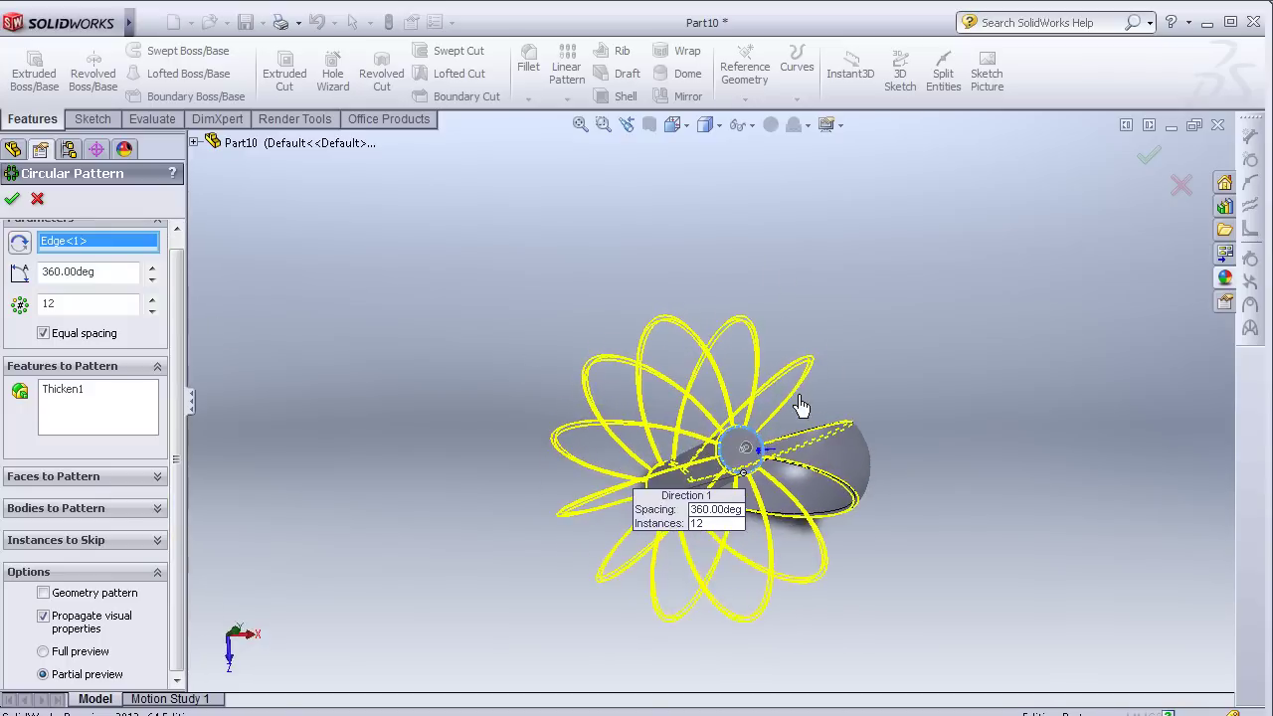
{"action": "scroll", "coordinate": [693, 465], "scroll_direction": "down", "scroll_amount": 2}
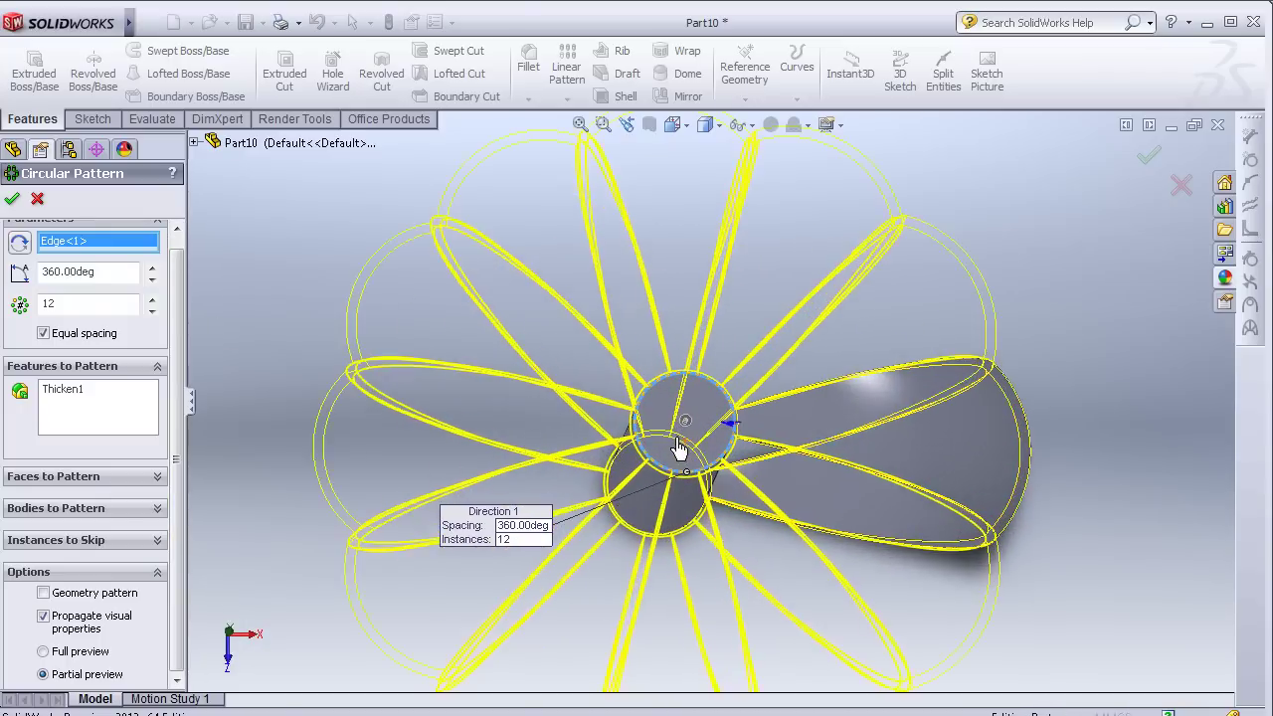
{"action": "scroll", "coordinate": [684, 447], "scroll_direction": "down", "scroll_amount": 2}
{"action": "scroll", "coordinate": [677, 445], "scroll_direction": "down", "scroll_amount": 1}
{"action": "scroll", "coordinate": [676, 444], "scroll_direction": "down", "scroll_amount": 1}
{"action": "scroll", "coordinate": [675, 443], "scroll_direction": "down", "scroll_amount": 2}
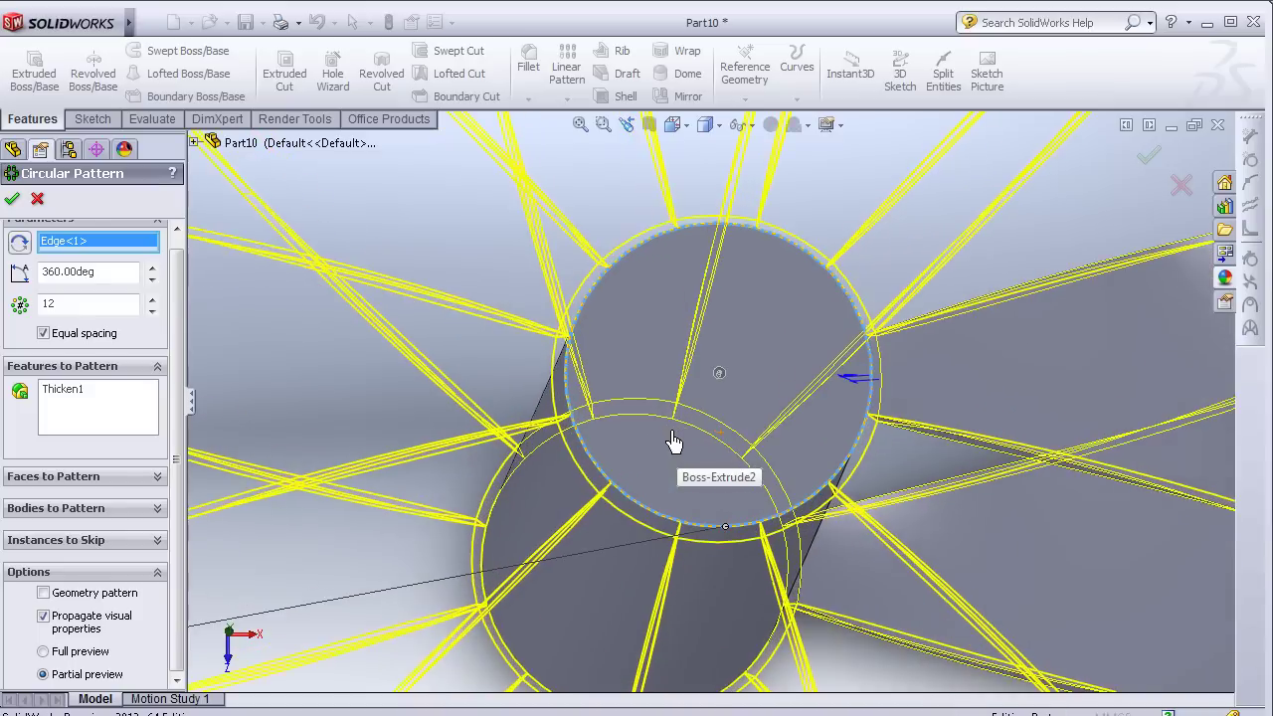
{"action": "scroll", "coordinate": [673, 442], "scroll_direction": "down", "scroll_amount": 1}
{"action": "scroll", "coordinate": [671, 443], "scroll_direction": "up", "scroll_amount": 3}
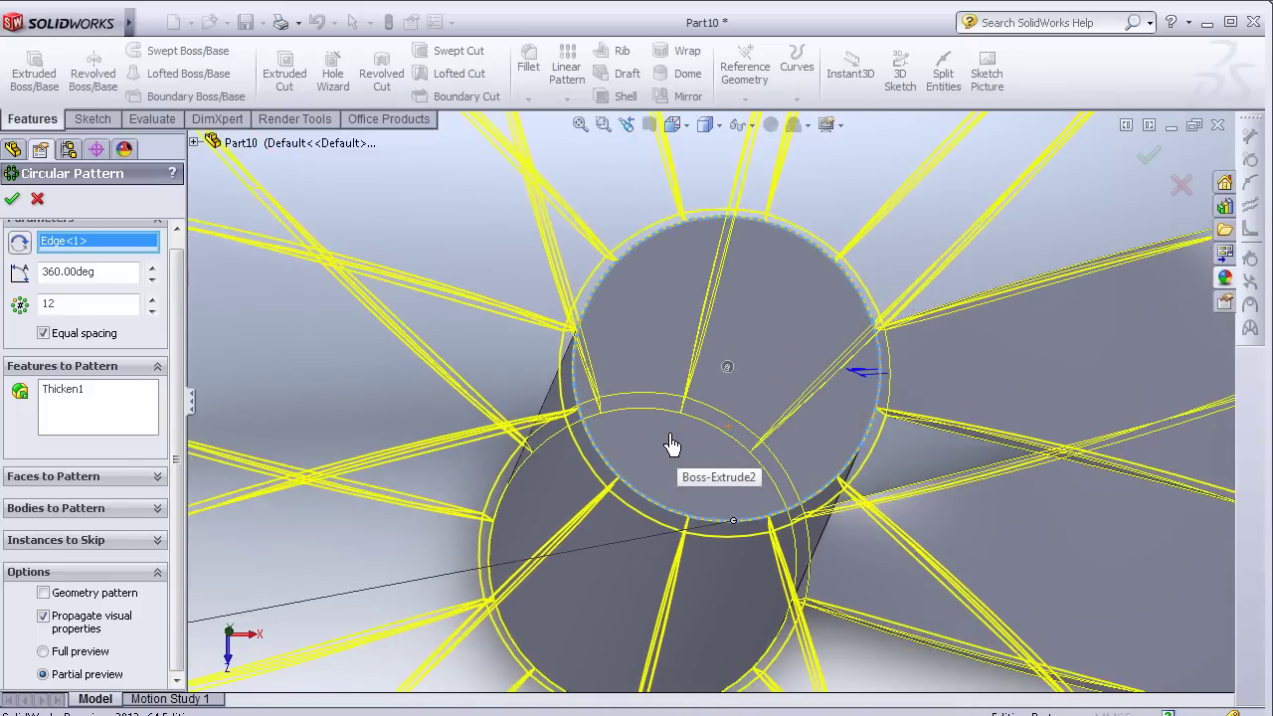
{"action": "scroll", "coordinate": [694, 396], "scroll_direction": "up", "scroll_amount": 2}
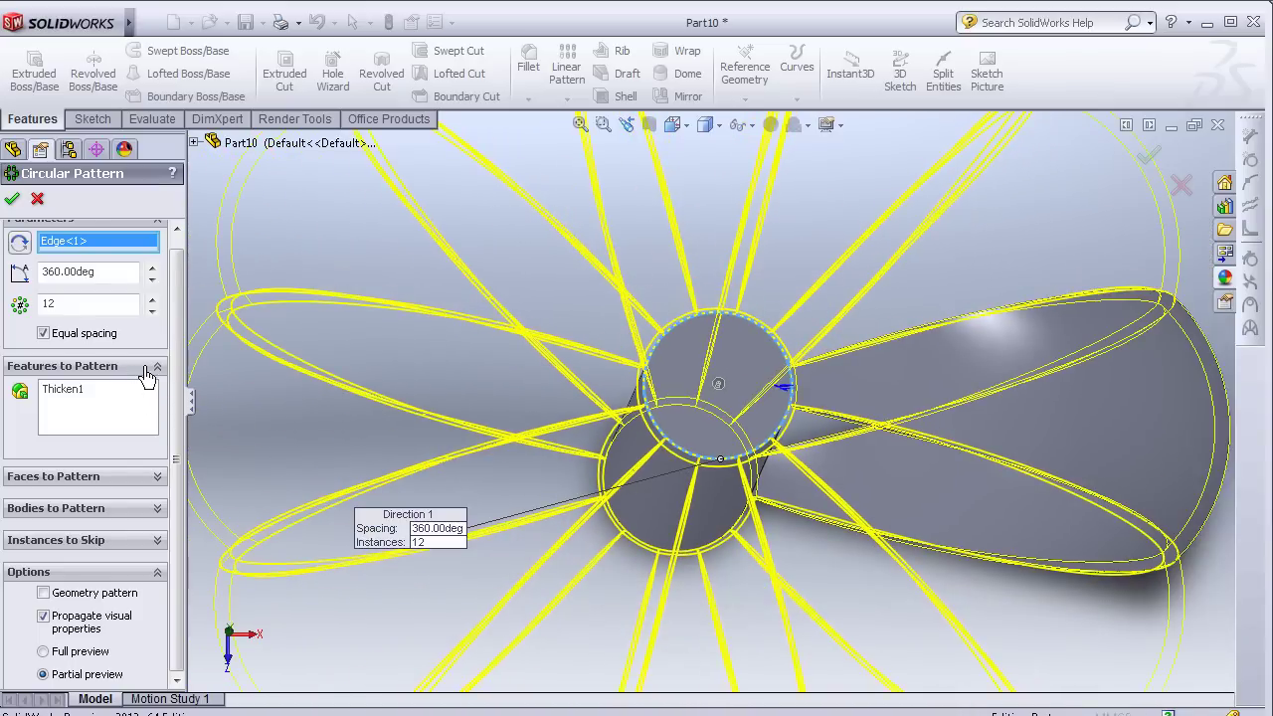
Step: Pattern the Thicken1 petal body instead of the Thicken1 feature
{"action": "left_click", "coordinate": [157, 509]}
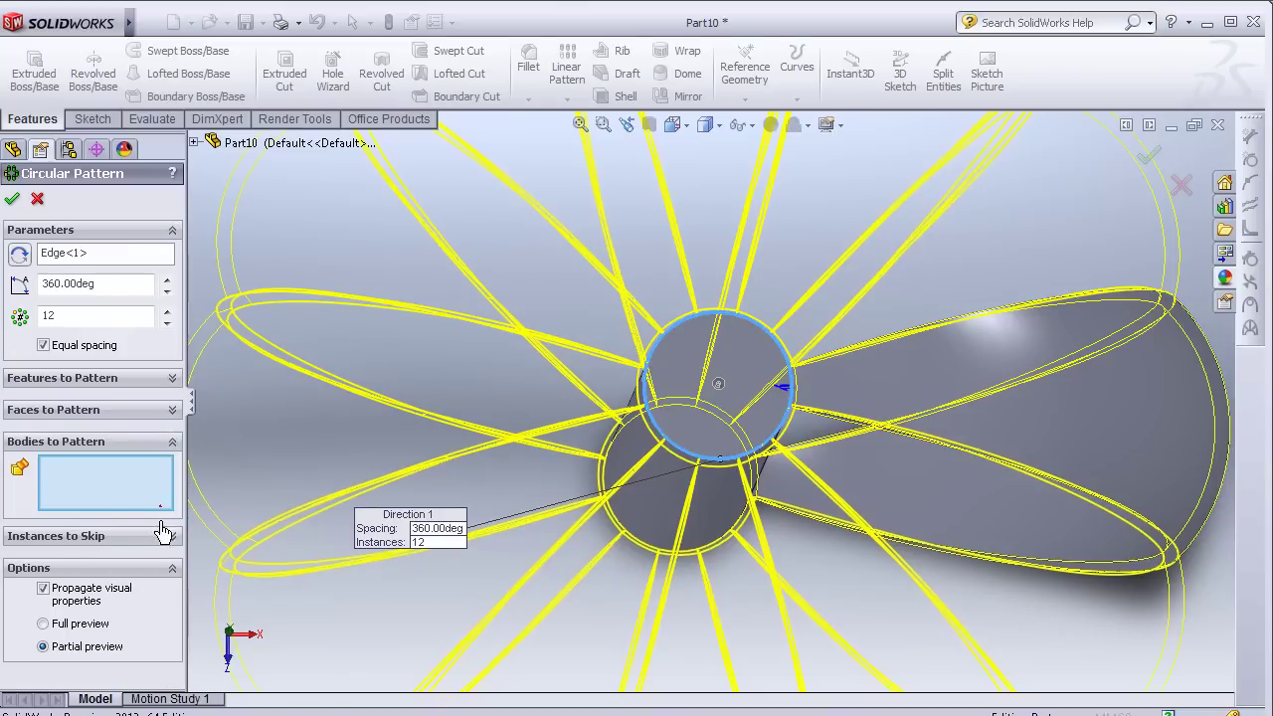
{"action": "left_click", "coordinate": [1126, 456]}
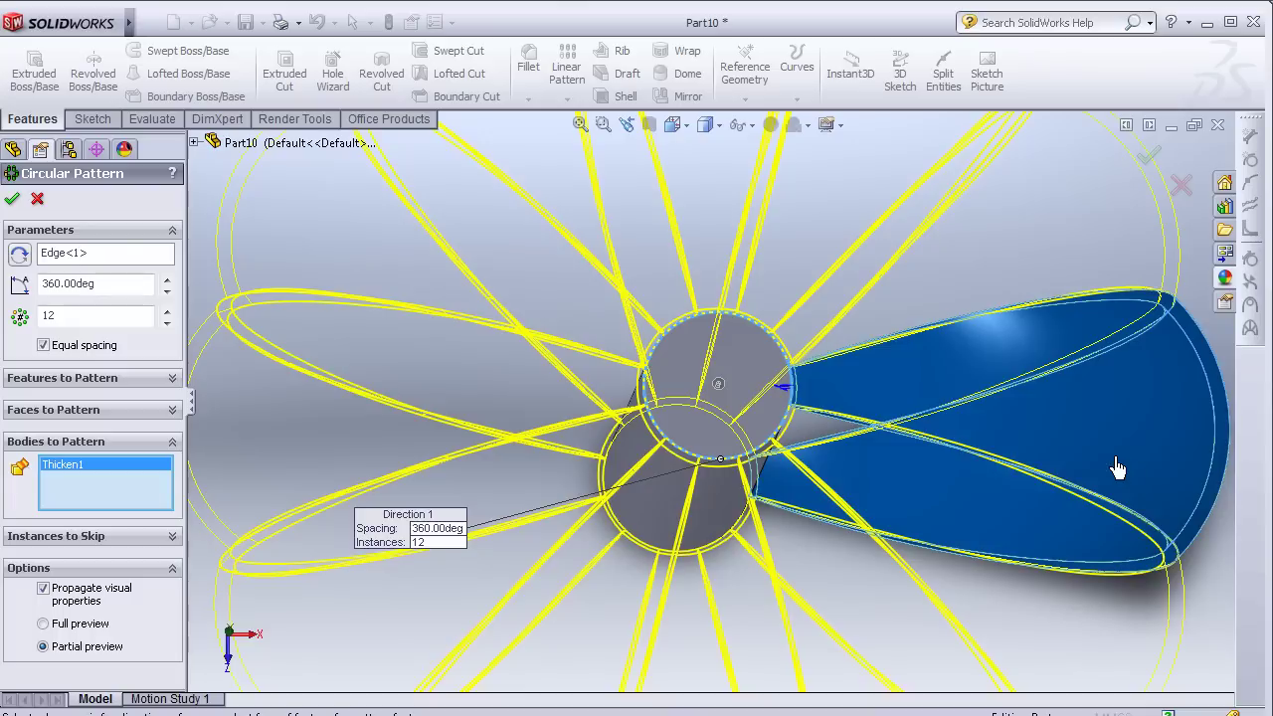
{"action": "left_click", "coordinate": [171, 380]}
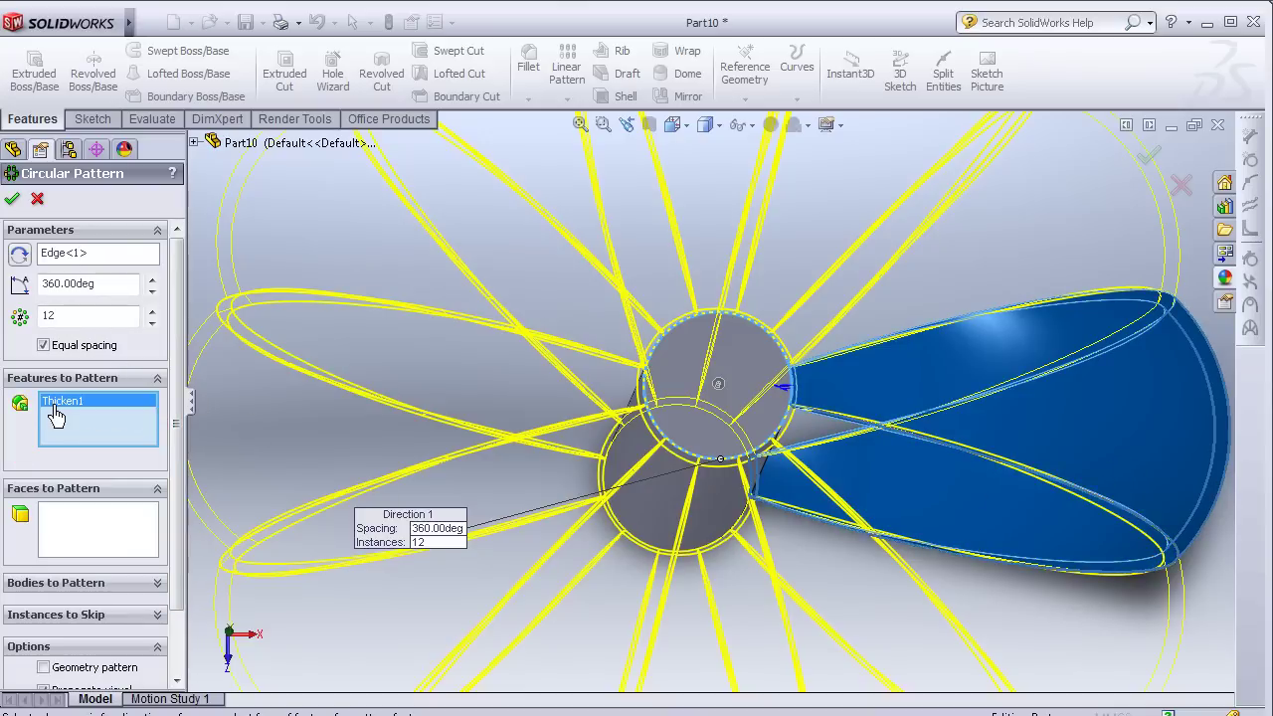
{"action": "key", "text": "Delete"}
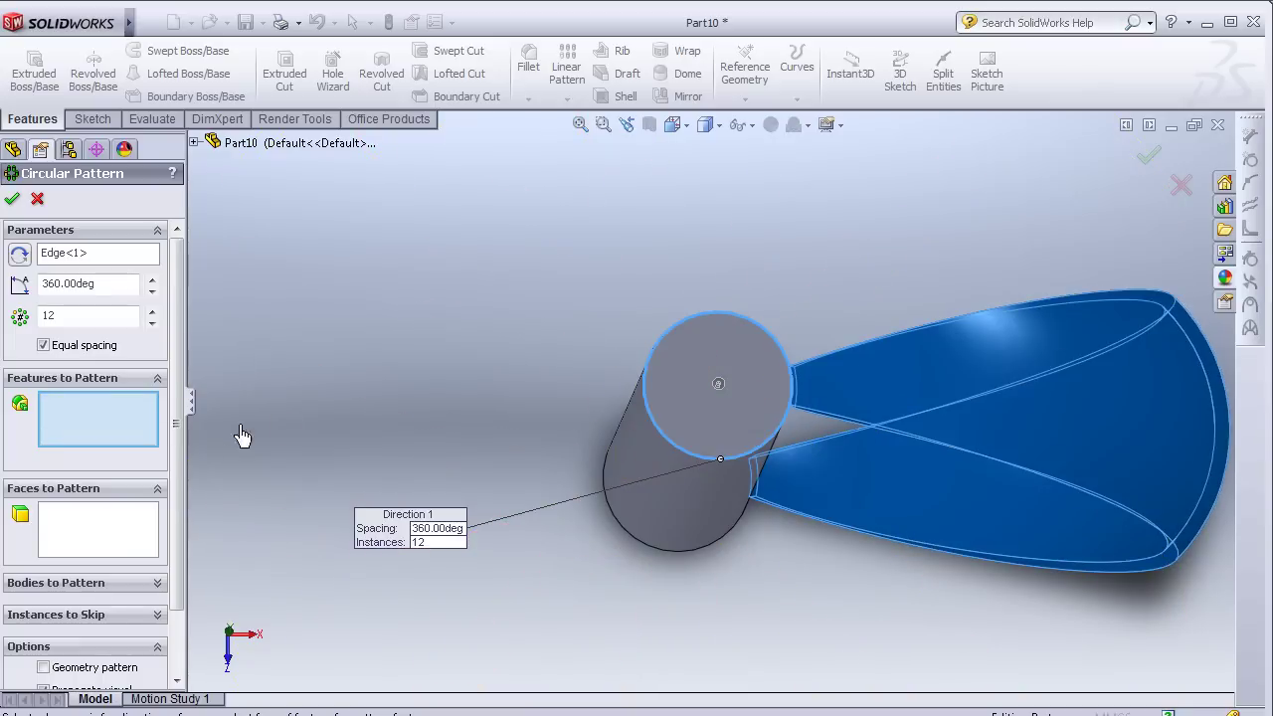
{"action": "key", "text": "z"}
{"action": "left_click_drag", "start_coordinate": [177, 428], "coordinate": [185, 498]}
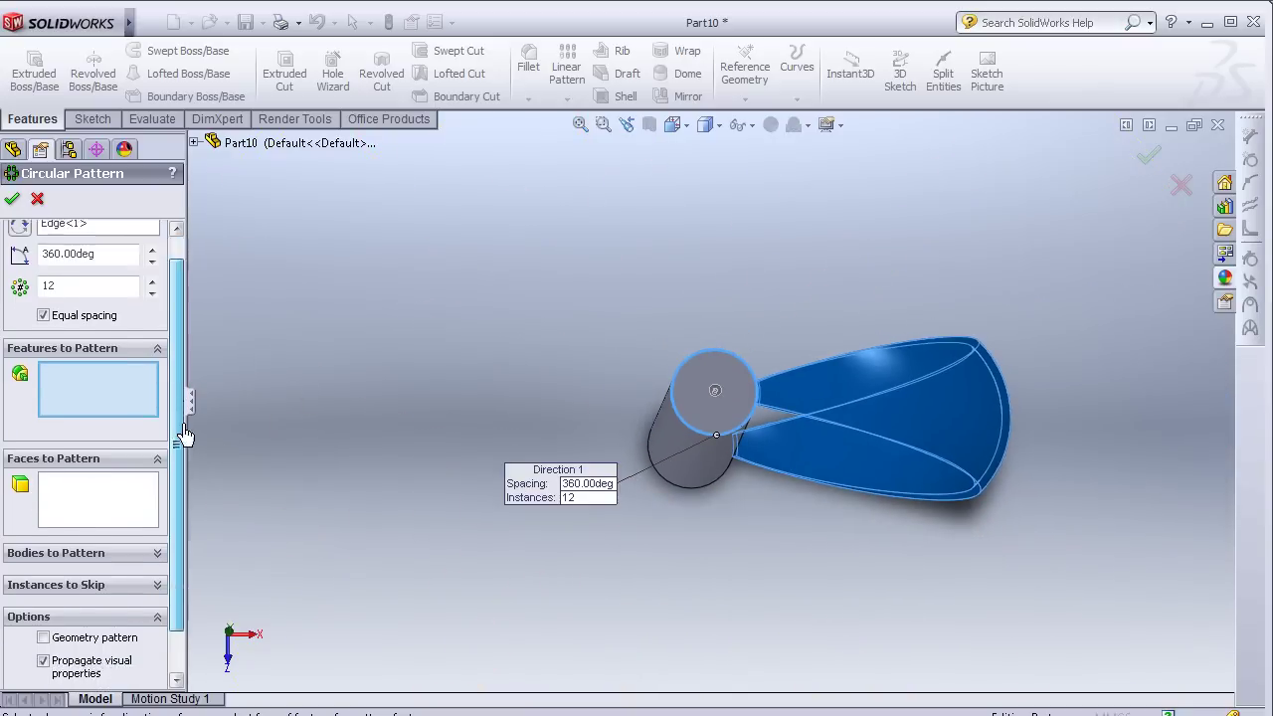
{"action": "left_click", "coordinate": [160, 511]}
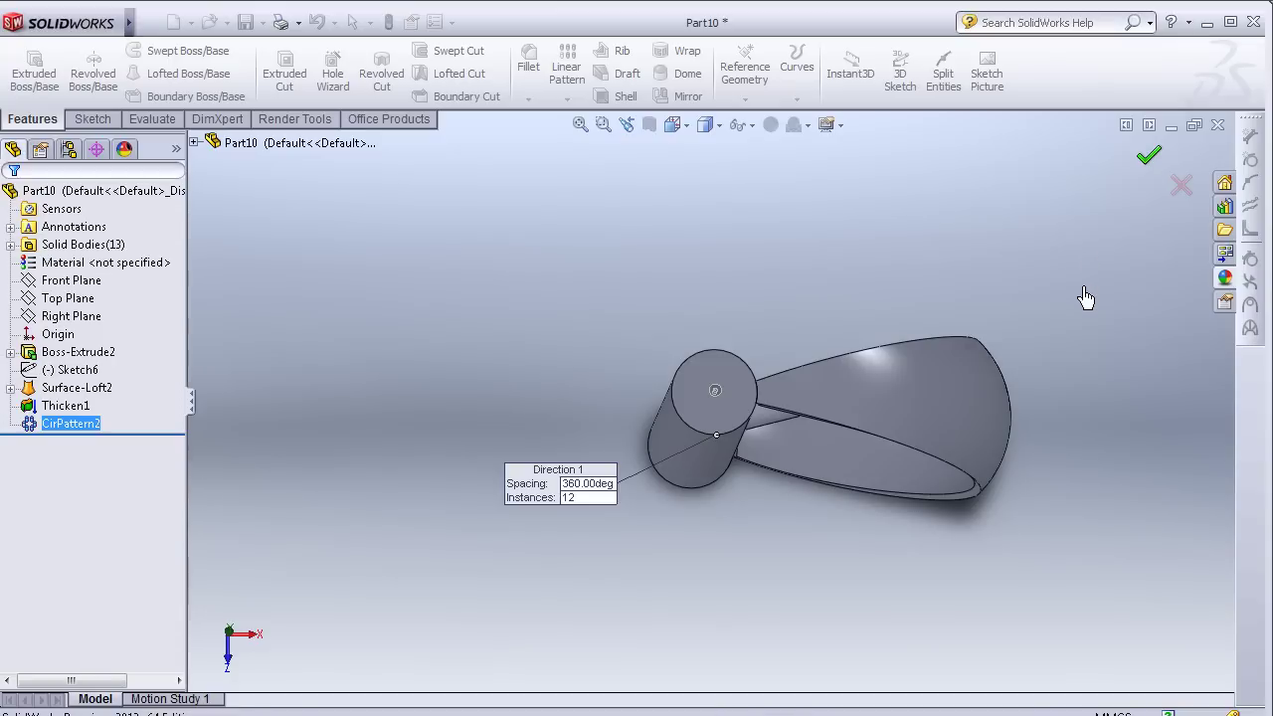
{"action": "key", "text": "f"}
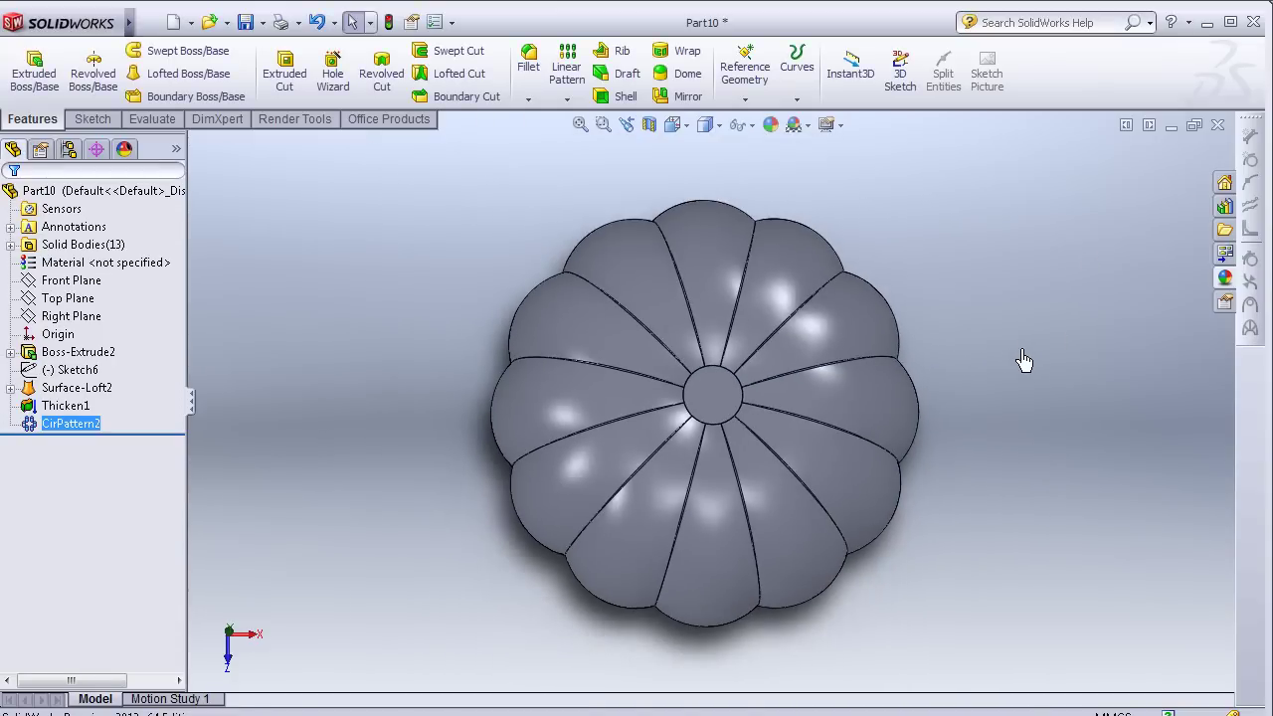
{"action": "key", "text": "ctrl+1"}
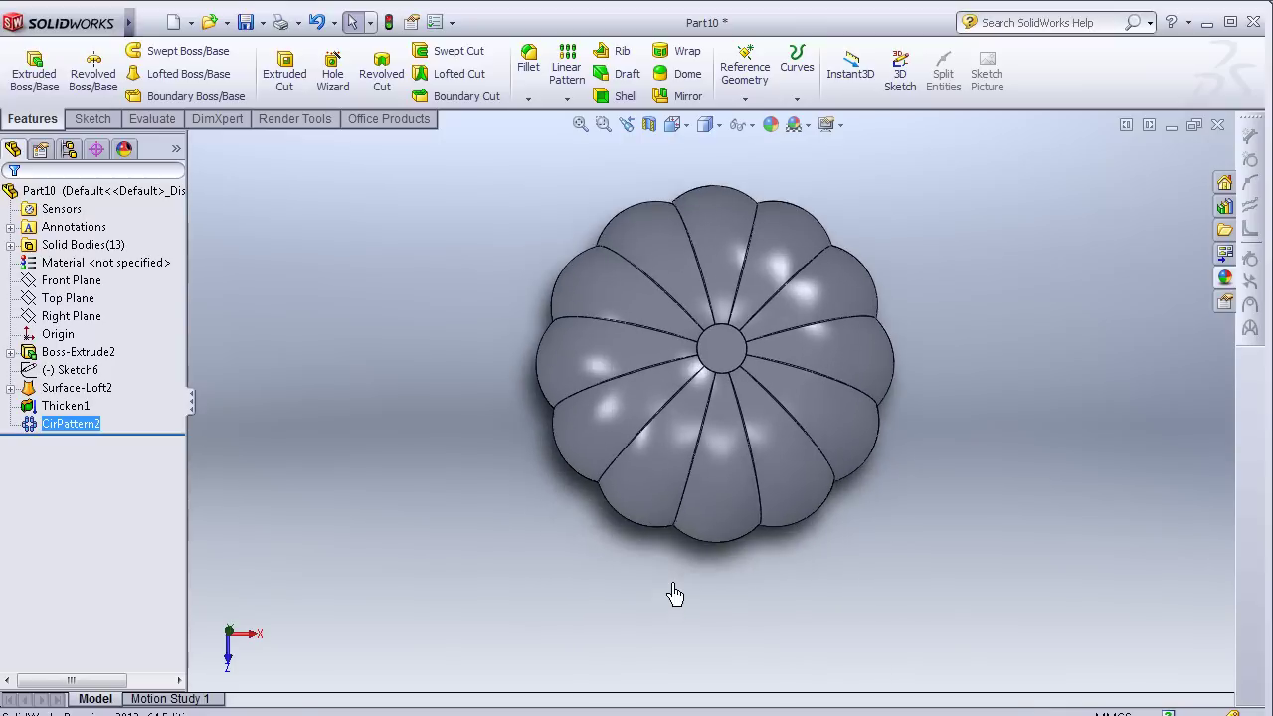
{"action": "mouse_move", "coordinate": [671, 345]}
{"action": "middle_mouse_down"}
{"action": "mouse_move", "coordinate": [648, 321]}
{"action": "mouse_move", "coordinate": [583, 321]}
{"action": "mouse_move", "coordinate": [488, 398]}
{"action": "mouse_move", "coordinate": [502, 505]}
{"action": "mouse_move", "coordinate": [514, 500]}
{"action": "middle_mouse_up"}
{"action": "scroll", "coordinate": [548, 412], "scroll_direction": "down", "scroll_amount": 3}
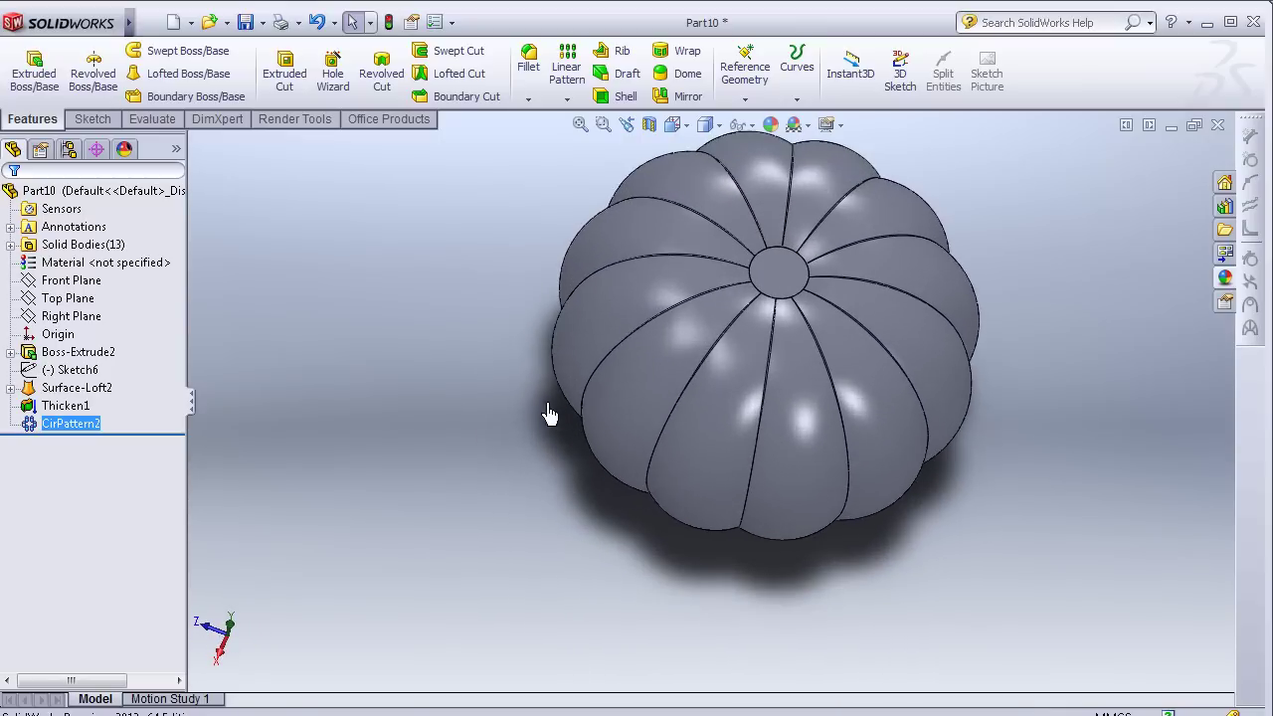
{"action": "scroll", "coordinate": [875, 268], "scroll_direction": "down", "scroll_amount": 3}
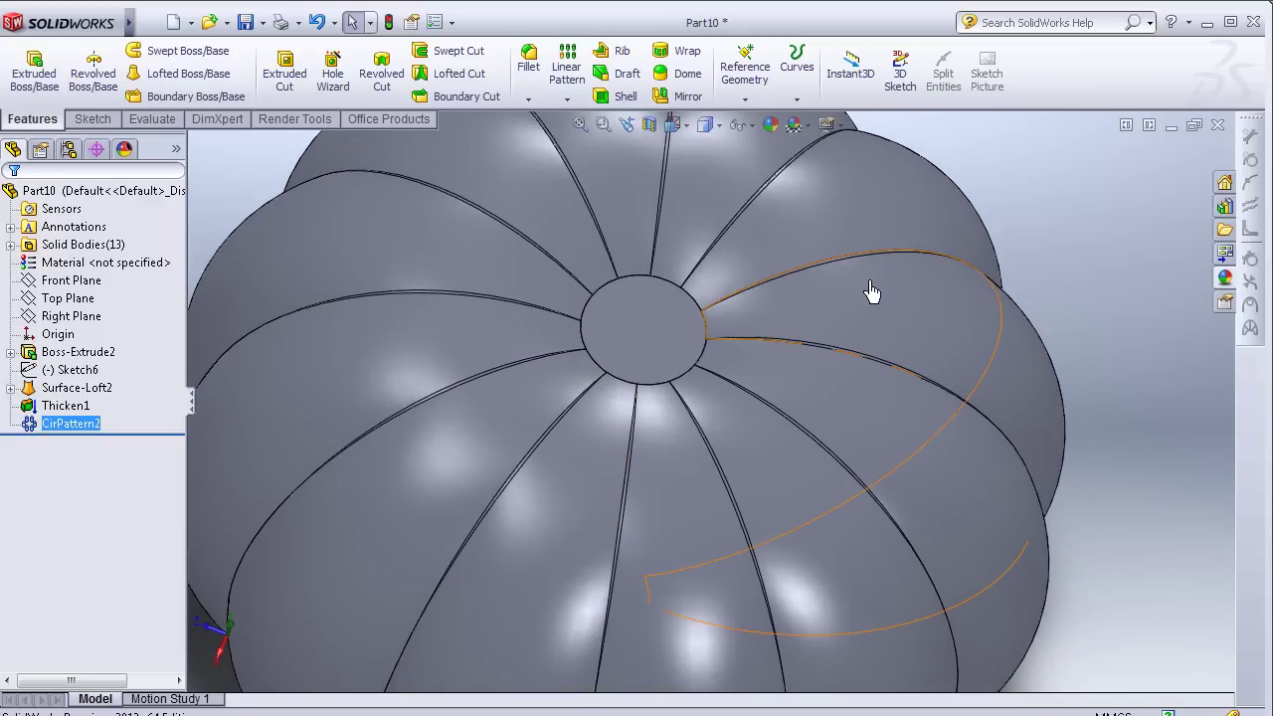
{"action": "scroll", "coordinate": [908, 460], "scroll_direction": "down", "scroll_amount": 1}
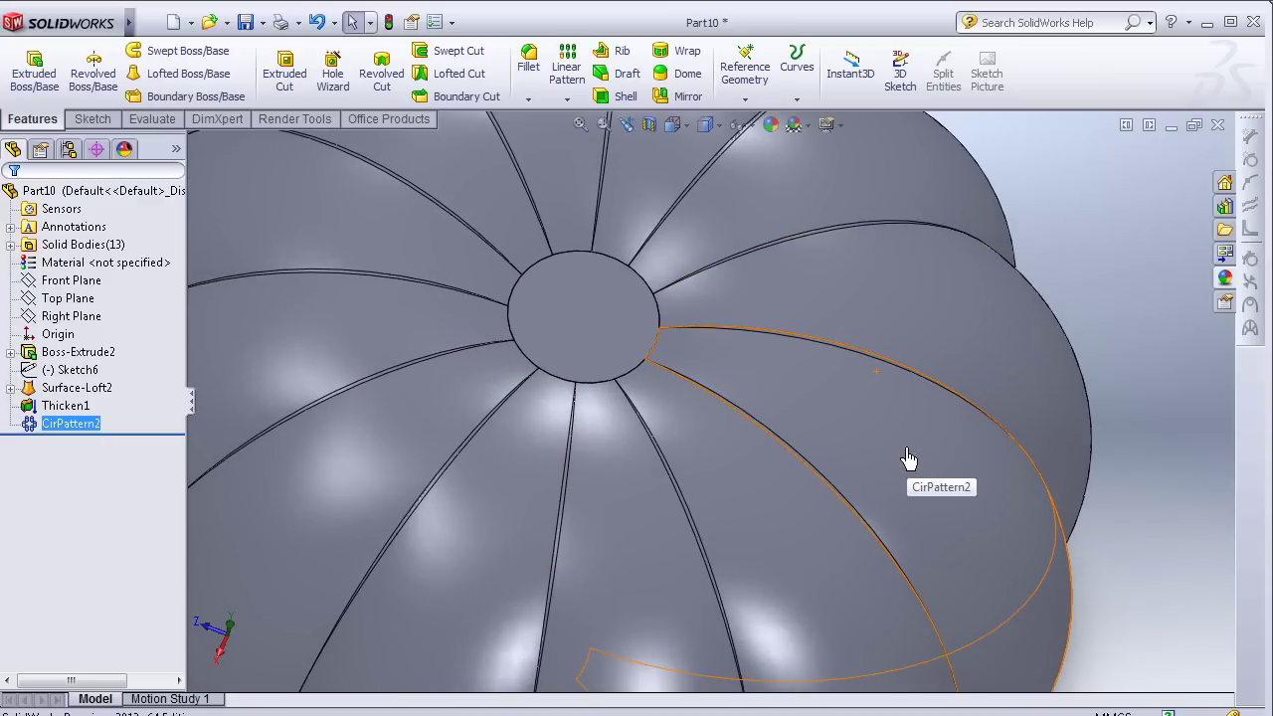
{"action": "scroll", "coordinate": [908, 459], "scroll_direction": "up", "scroll_amount": 2}
{"action": "scroll", "coordinate": [905, 463], "scroll_direction": "up", "scroll_amount": 1}
{"action": "scroll", "coordinate": [875, 487], "scroll_direction": "up", "scroll_amount": 1}
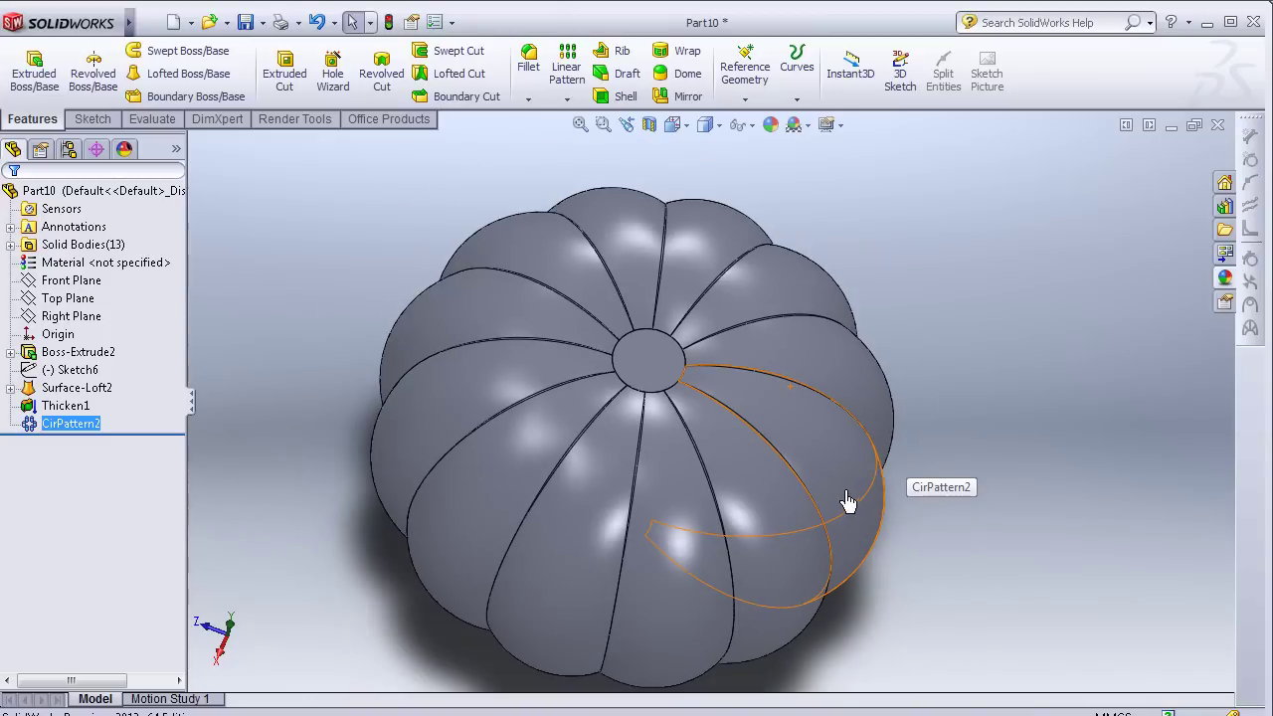
{"action": "scroll", "coordinate": [855, 516], "scroll_direction": "up", "scroll_amount": 1}
{"action": "mouse_move", "coordinate": [870, 530]}
{"action": "middle_mouse_down"}
{"action": "mouse_move", "coordinate": [688, 332]}
{"action": "mouse_move", "coordinate": [708, 558]}
{"action": "mouse_move", "coordinate": [759, 506]}
{"action": "mouse_move", "coordinate": [719, 511]}
{"action": "mouse_move", "coordinate": [701, 536]}
{"action": "middle_mouse_up"}
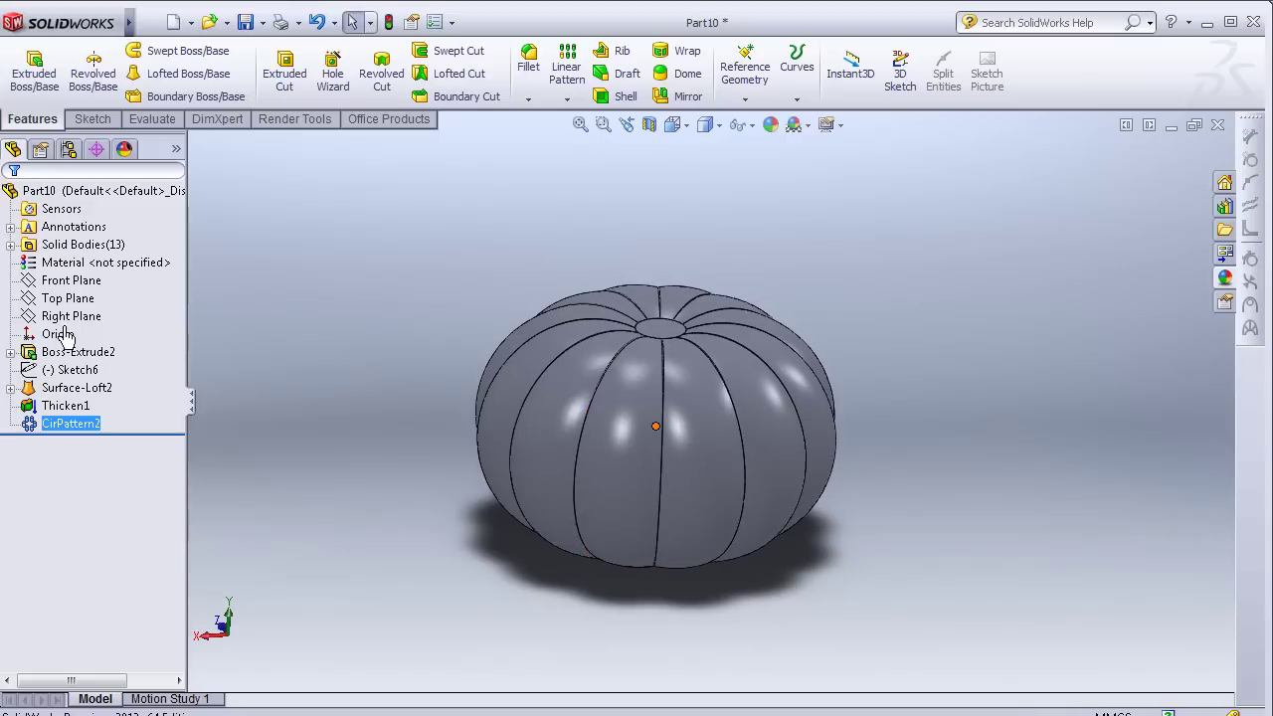
{"action": "left_click", "coordinate": [59, 265]}
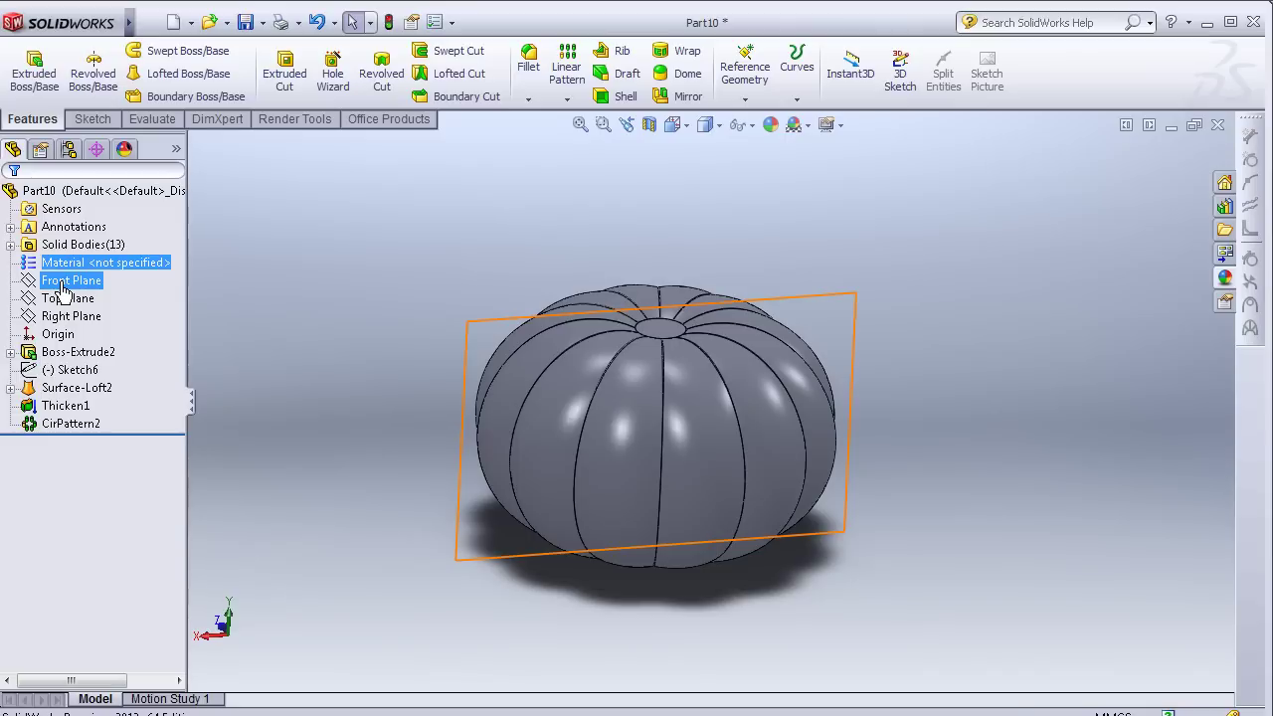
{"action": "left_click", "coordinate": [61, 283]}
Step: Start a new sketch on the Front Plane and view it Normal To
{"action": "left_click", "coordinate": [71, 249]}
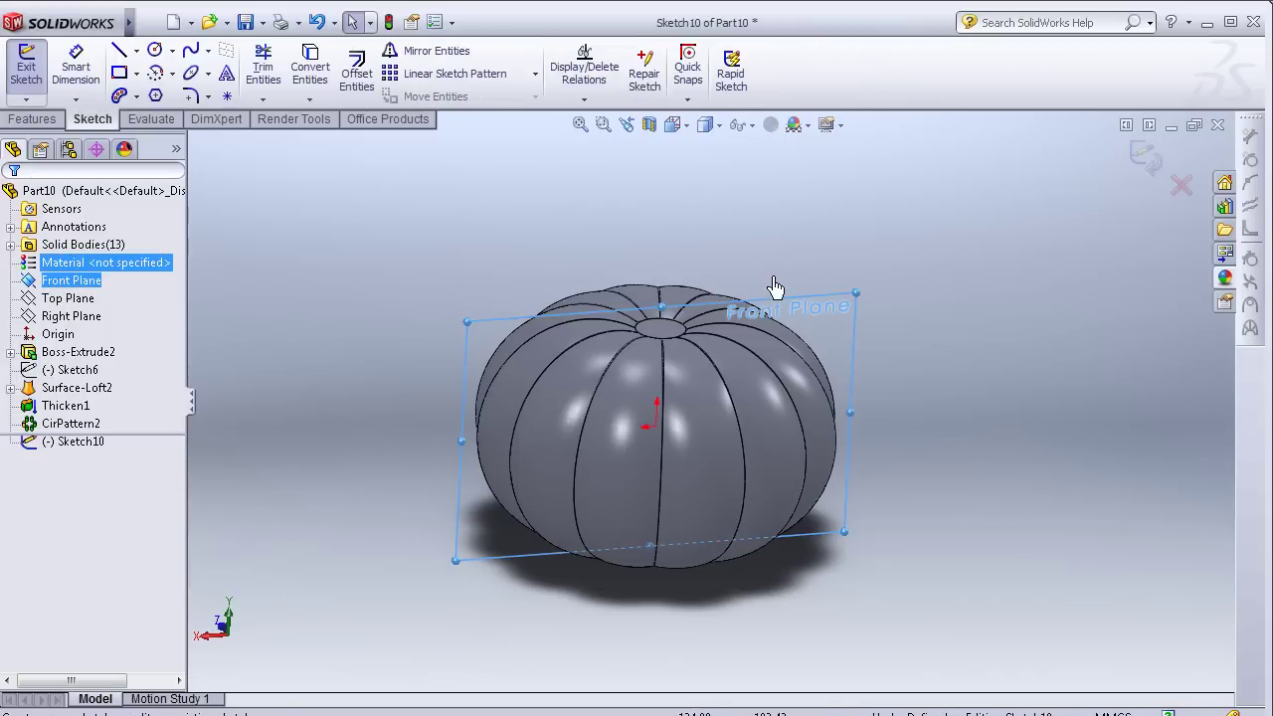
{"action": "key", "text": "space"}
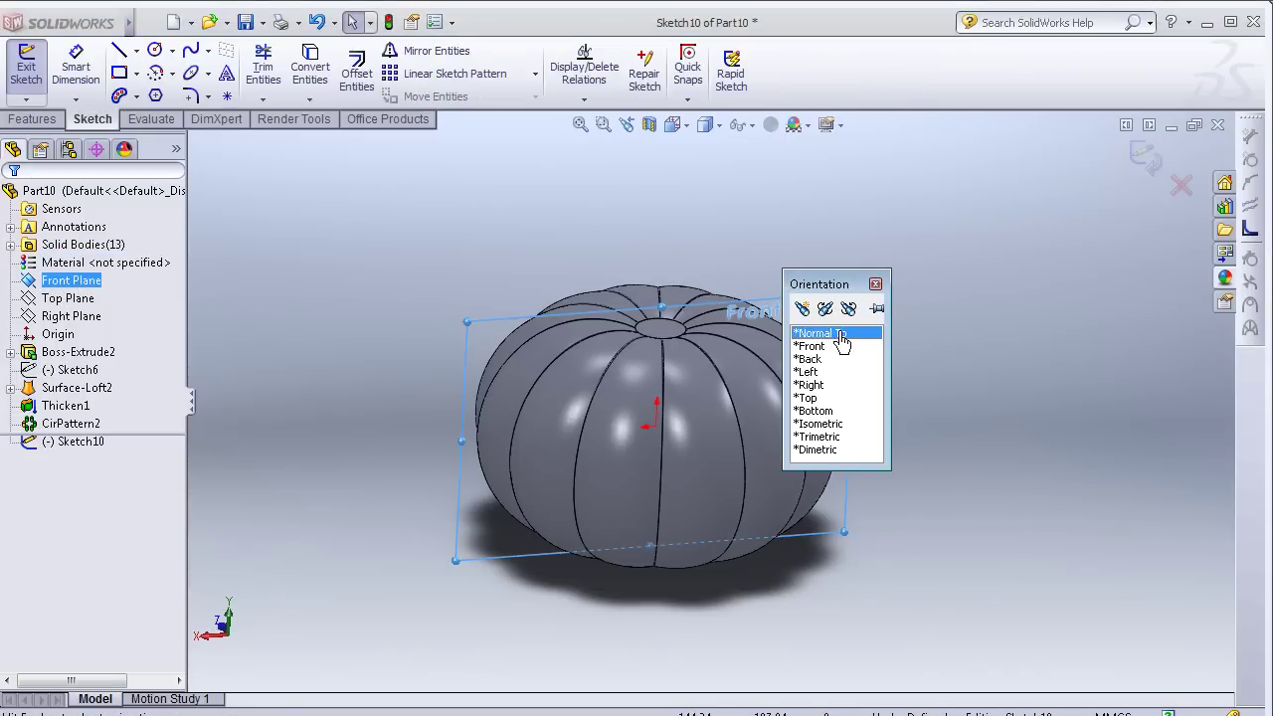
{"action": "double_click", "coordinate": [841, 338]}
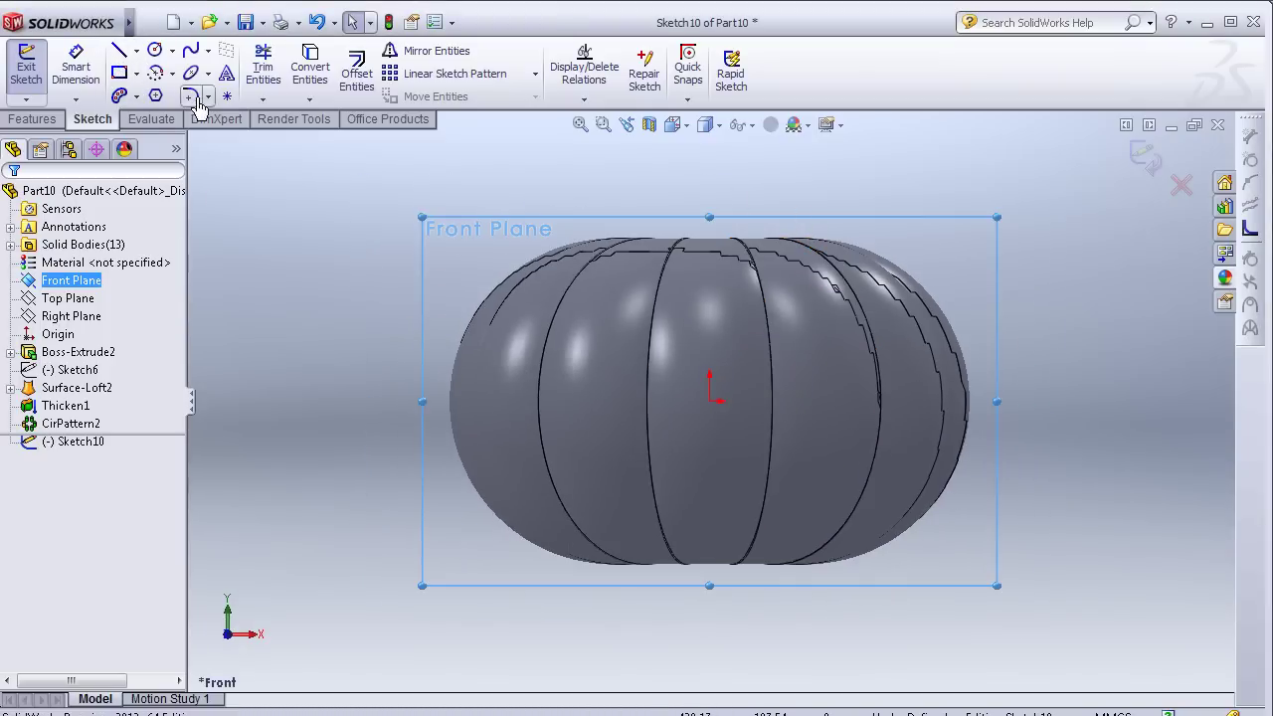
Step: Pick the Spline tool, restore the front view, turn off Section View and redock the CommandManager
{"action": "left_click", "coordinate": [189, 50]}
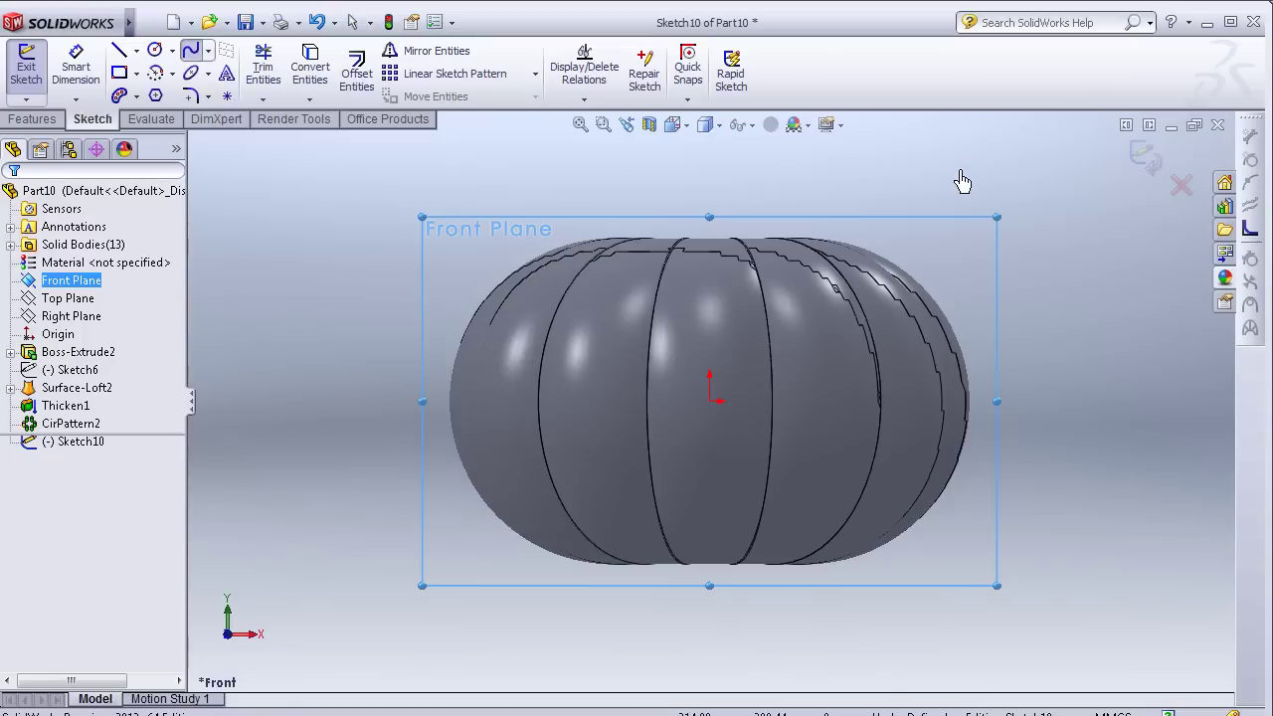
{"action": "scroll", "coordinate": [969, 179], "scroll_direction": "down", "scroll_amount": 3}
{"action": "middle_click_drag", "start_coordinate": [505, 252], "coordinate": [481, 321]}
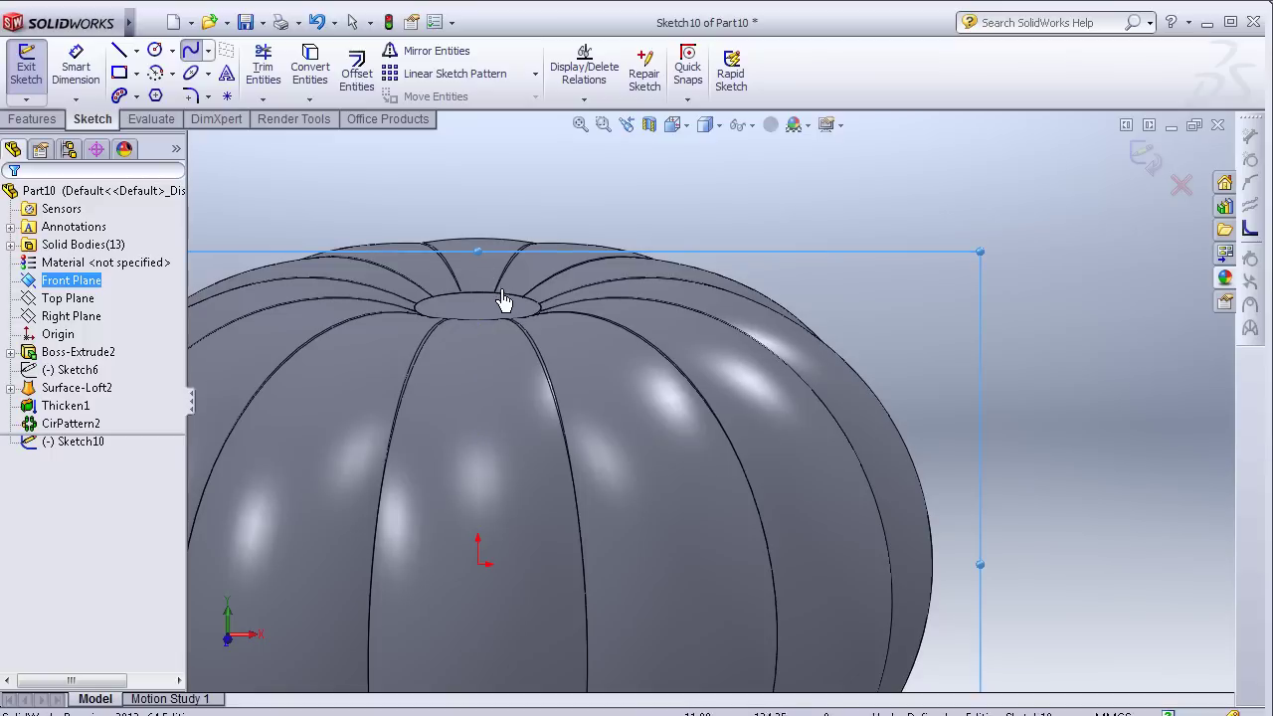
{"action": "key", "text": "space"}
{"action": "left_click", "coordinate": [545, 380]}
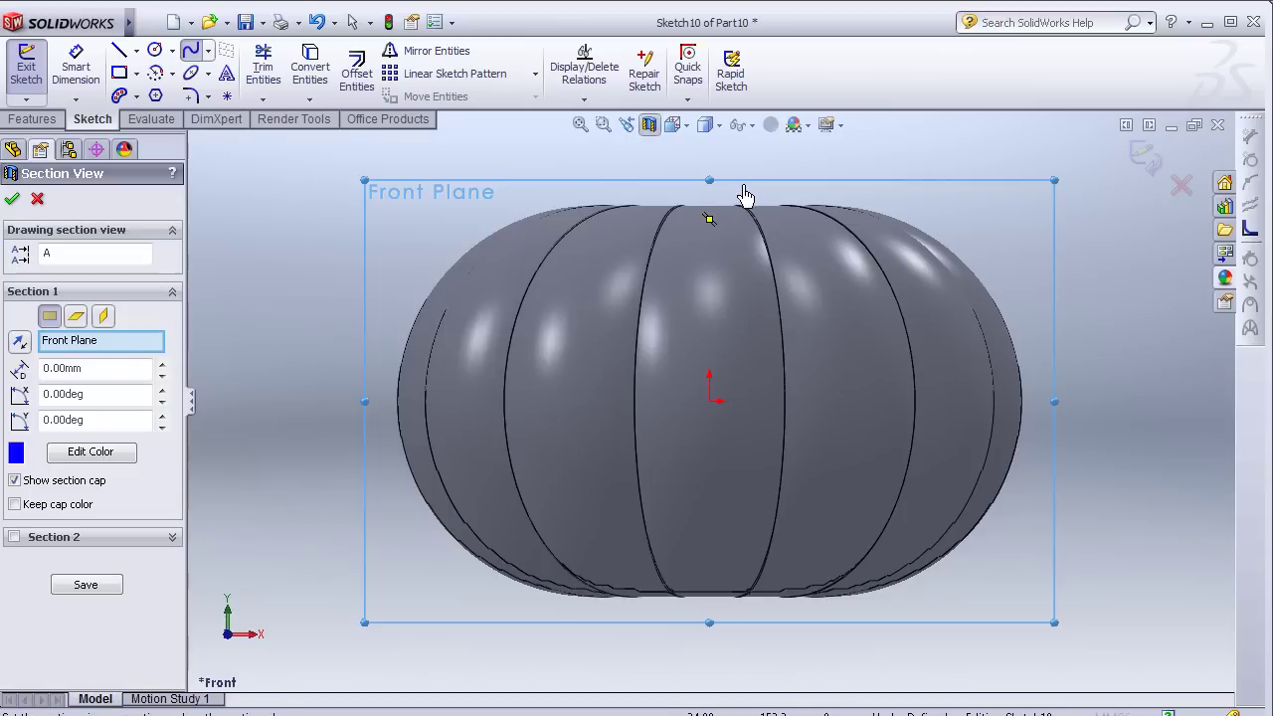
{"action": "scroll", "coordinate": [733, 213], "scroll_direction": "down", "scroll_amount": 2}
{"action": "scroll", "coordinate": [729, 216], "scroll_direction": "down", "scroll_amount": 3}
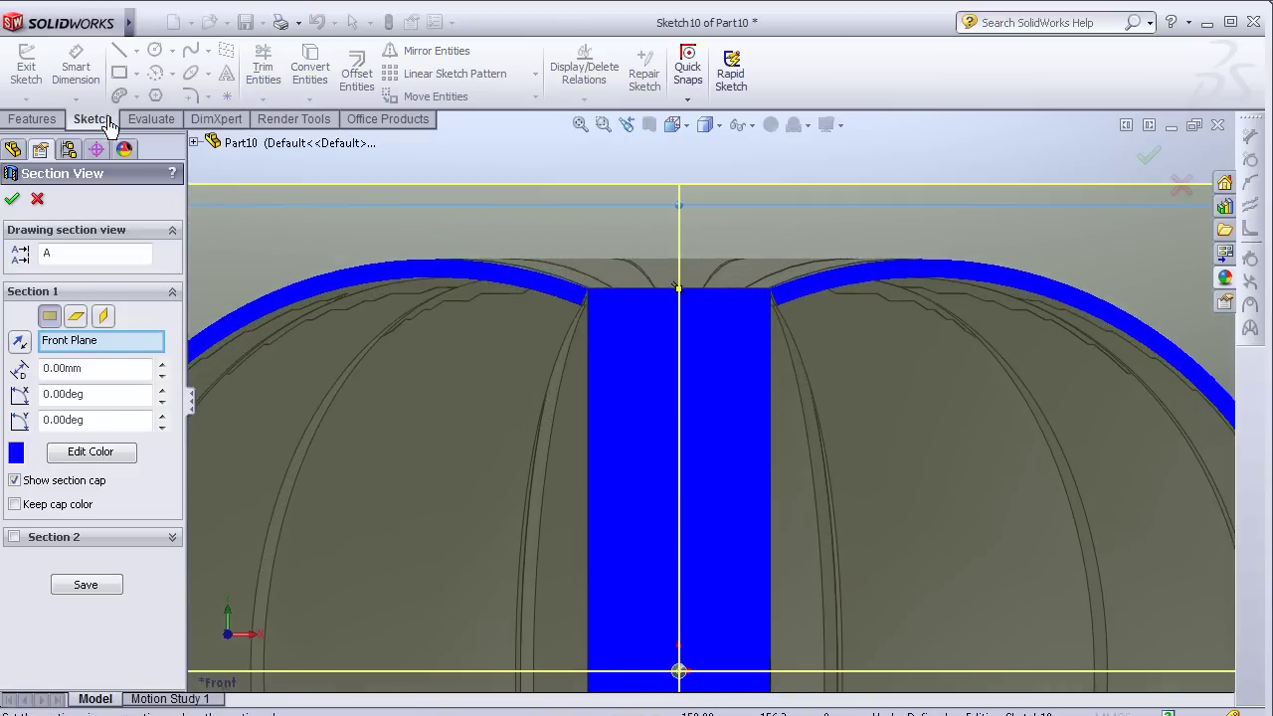
{"action": "left_click_drag", "start_coordinate": [109, 125], "coordinate": [25, 221]}
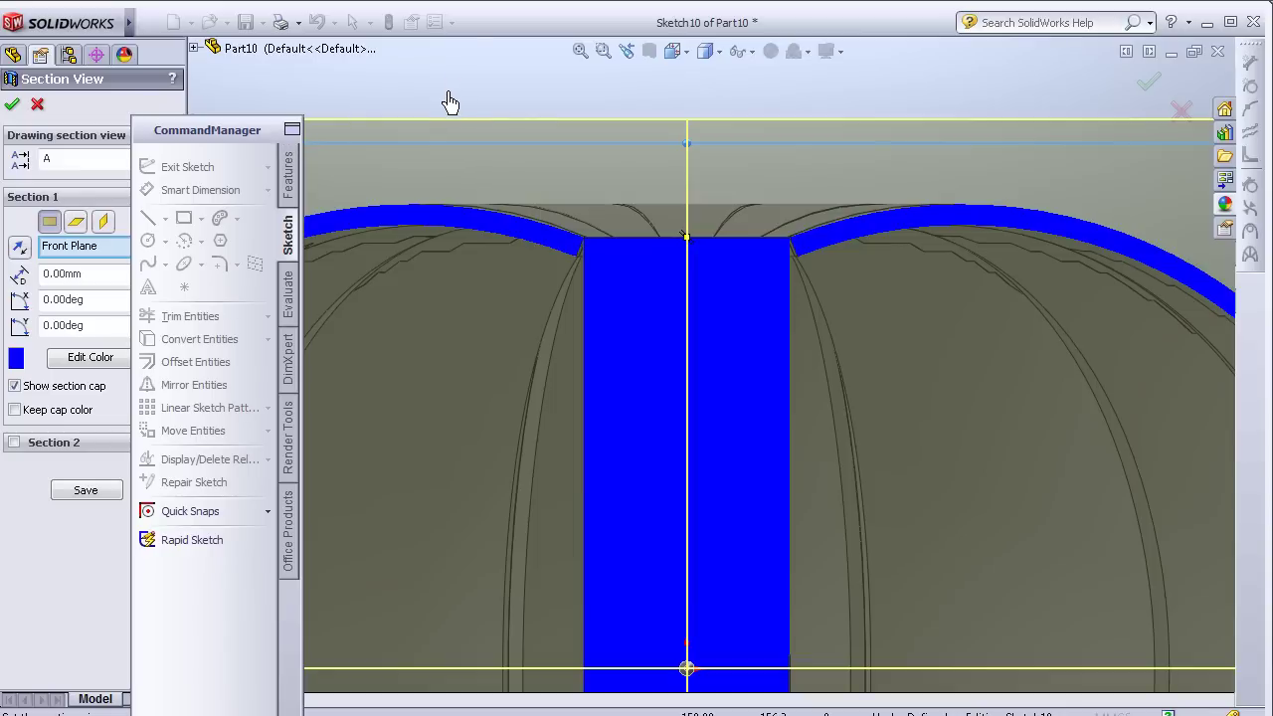
{"action": "left_click", "coordinate": [1148, 82]}
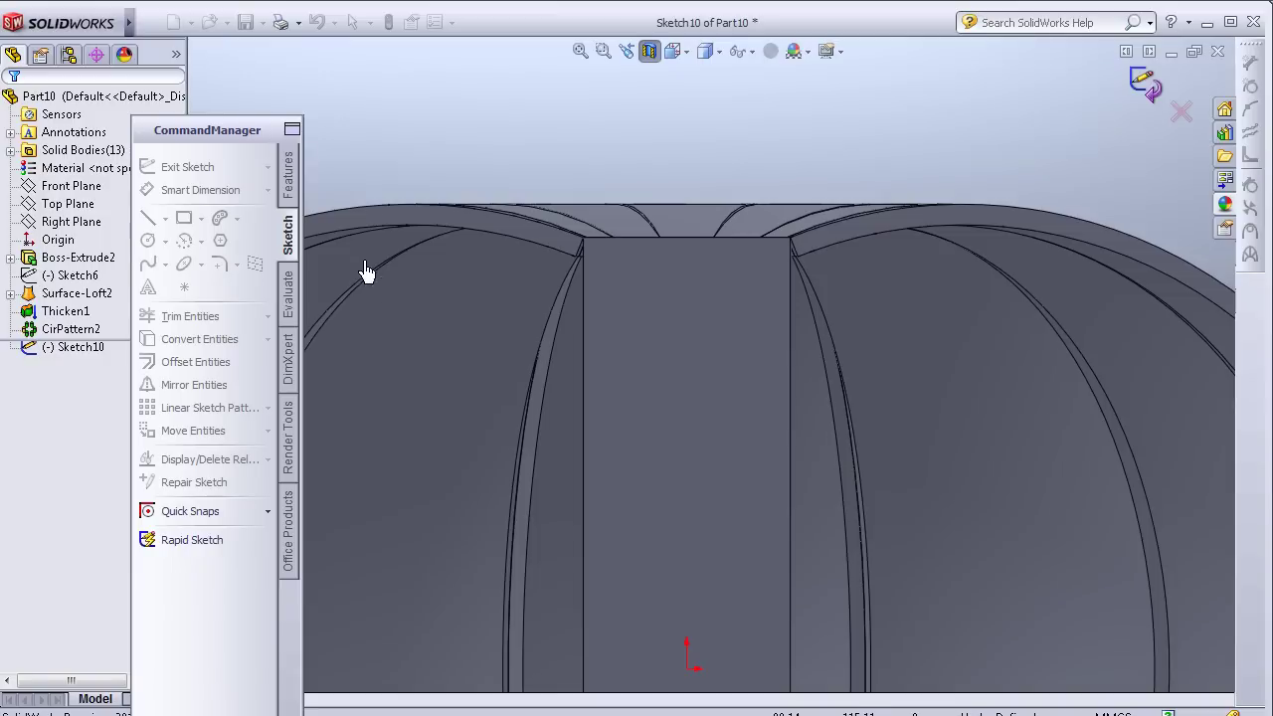
{"action": "mouse_move", "coordinate": [264, 147]}
{"action": "left_mouse_down"}
{"action": "mouse_move", "coordinate": [647, 110]}
{"action": "mouse_move", "coordinate": [633, 71]}
{"action": "left_mouse_up"}
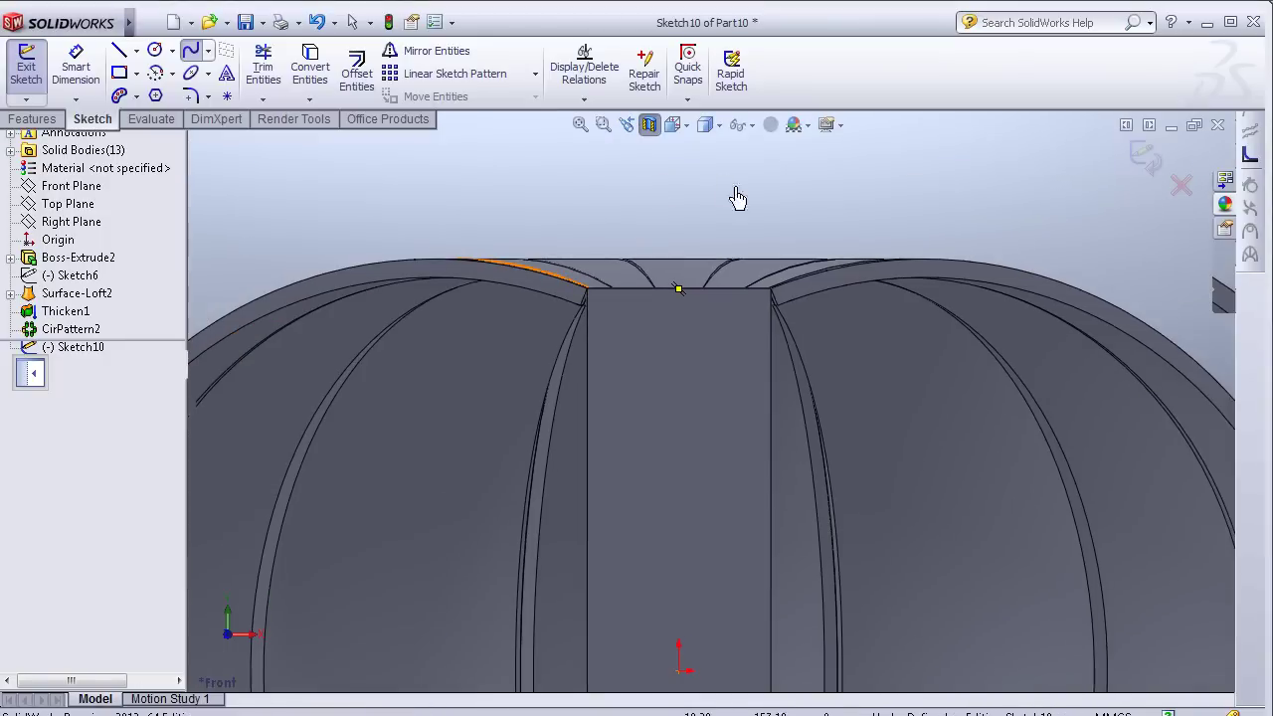
Step: Draw the stem spline from the hub's top centre, arching up and outward
{"action": "left_click", "coordinate": [678, 287]}
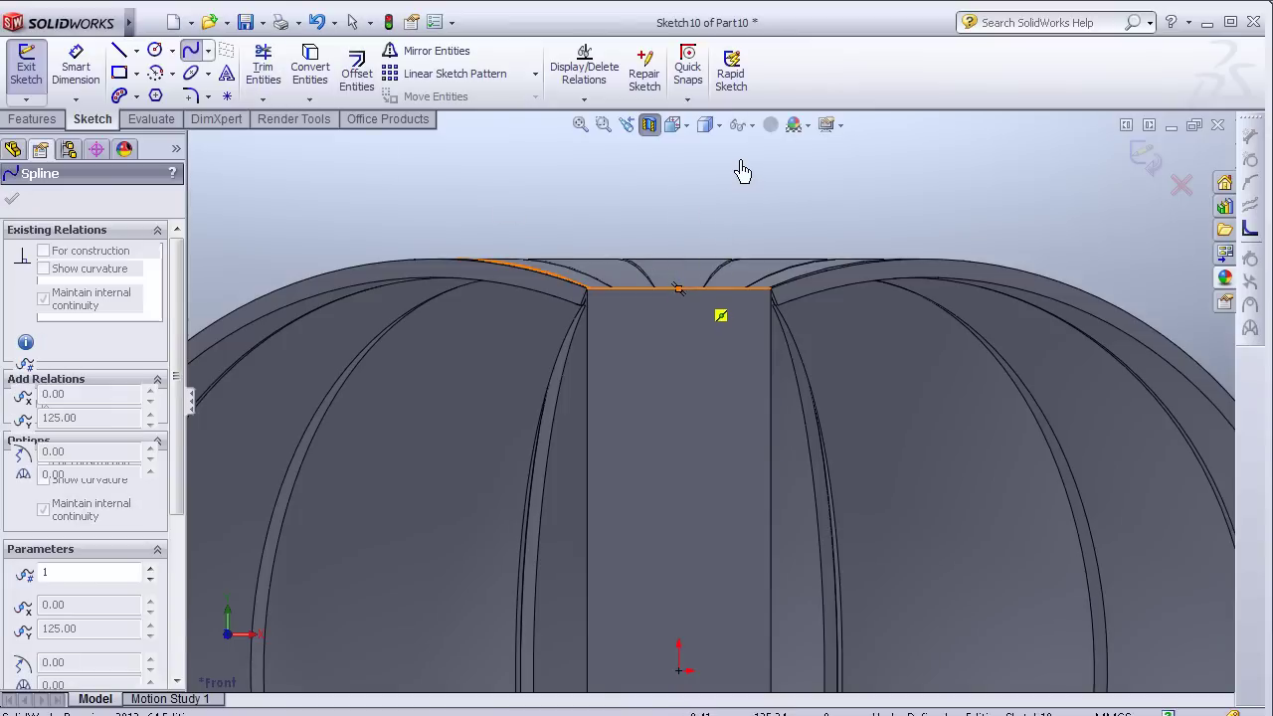
{"action": "left_click", "coordinate": [697, 193]}
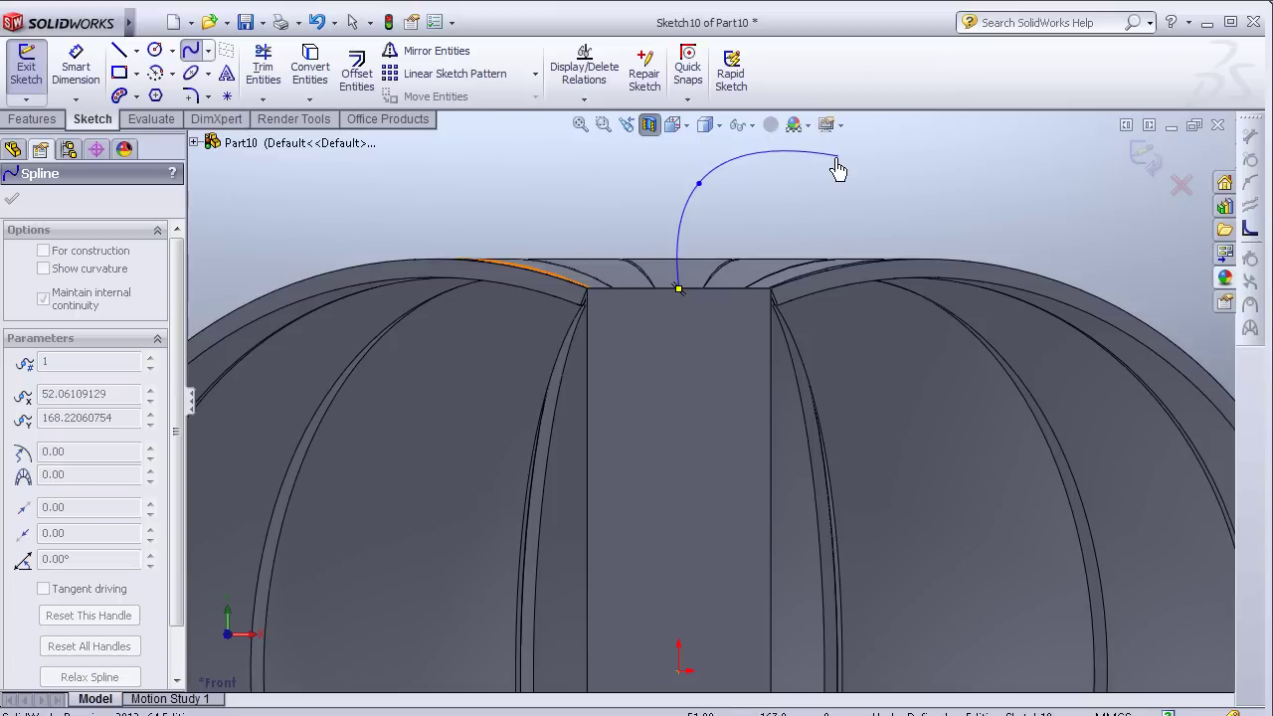
{"action": "key", "text": "z"}
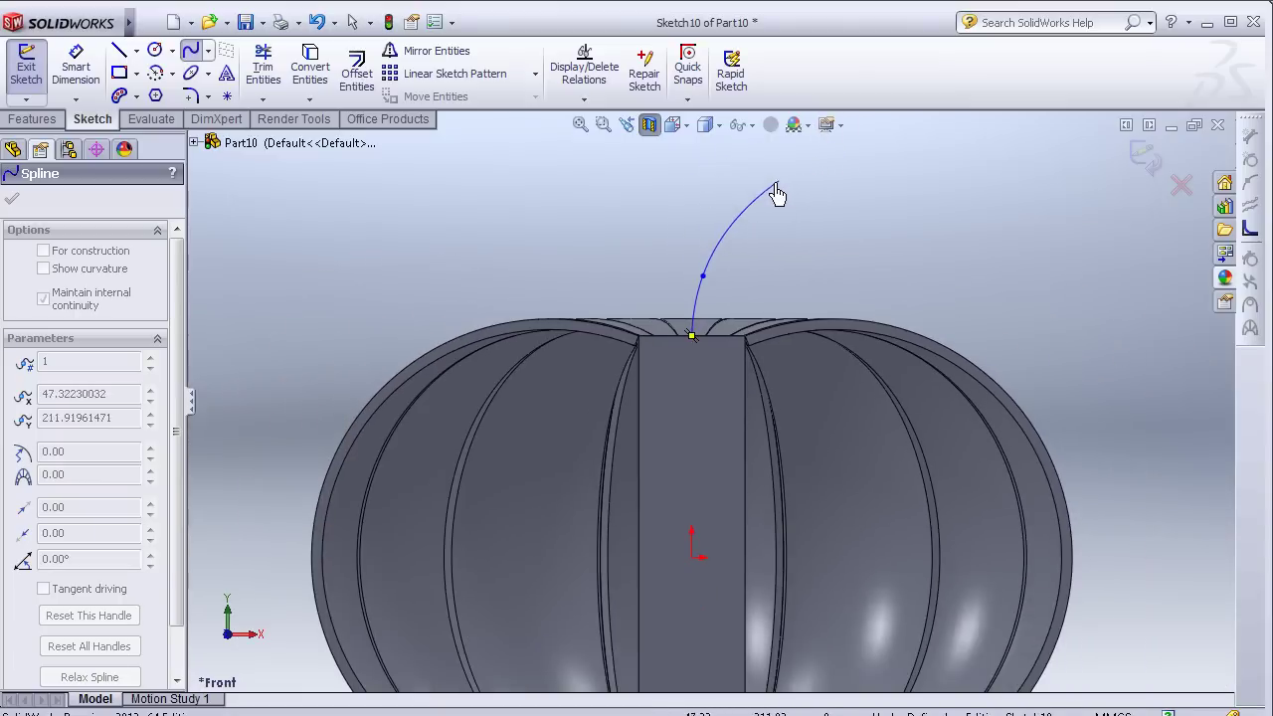
{"action": "left_click", "coordinate": [777, 182]}
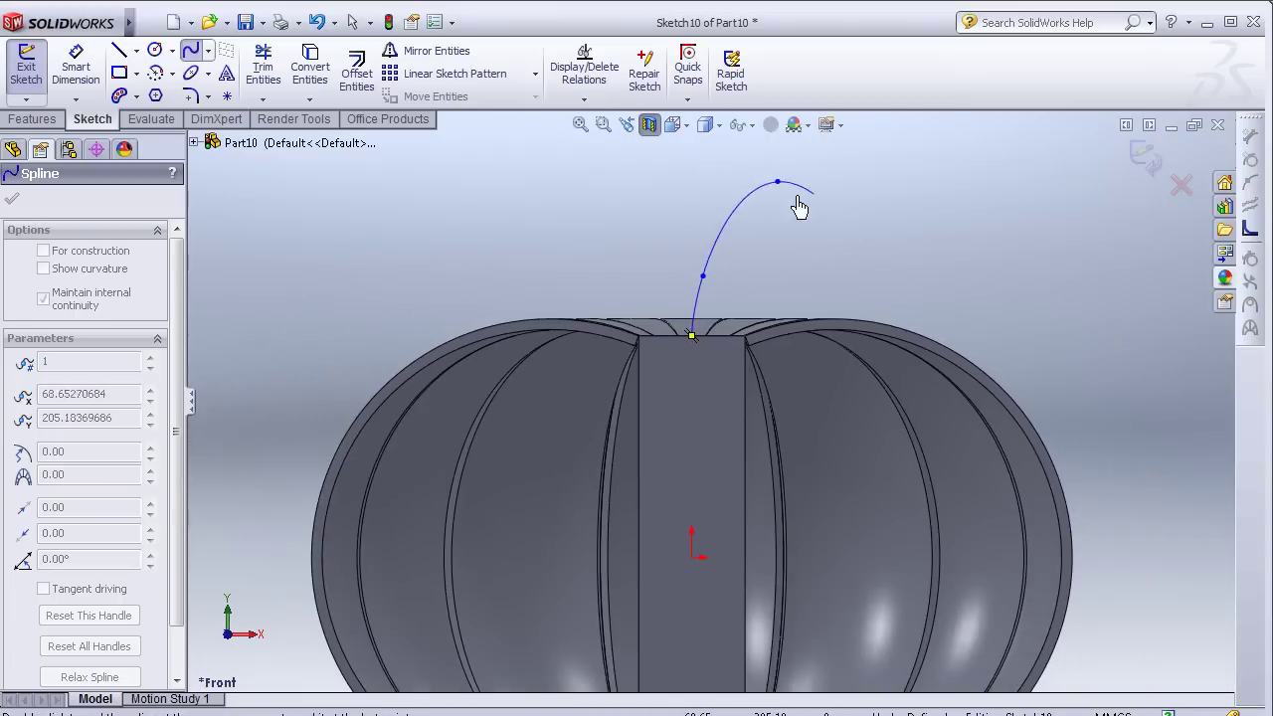
{"action": "double_click", "coordinate": [1126, 157]}
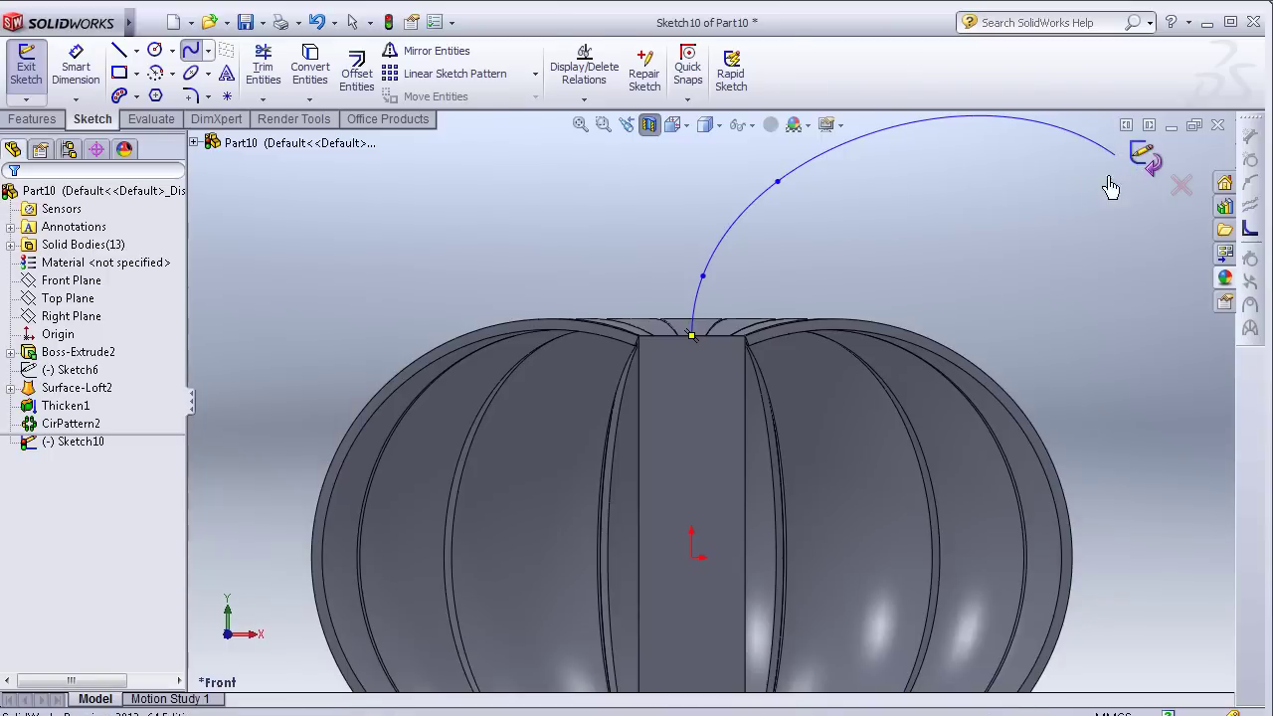
Step: Exit the sketch, turn off Section View and tilt the view toward the top
{"action": "left_click", "coordinate": [1144, 157]}
{"action": "left_click", "coordinate": [648, 125]}
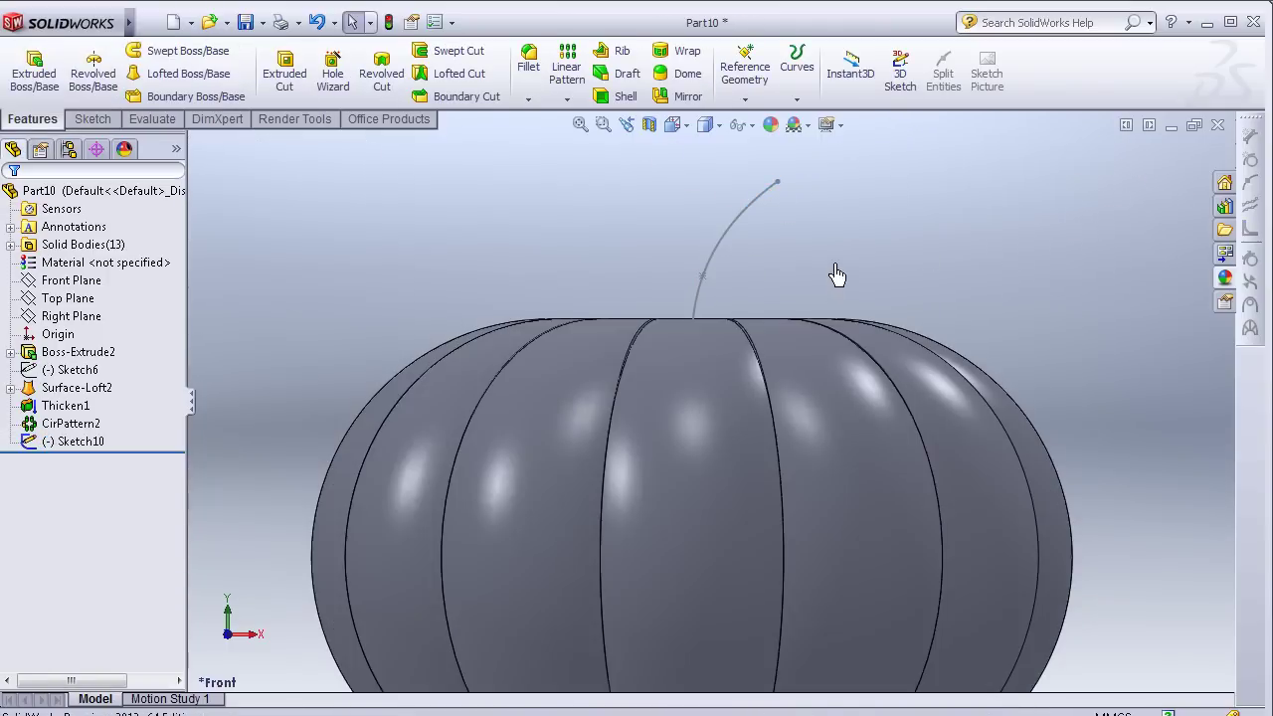
{"action": "middle_click_drag", "start_coordinate": [838, 276], "coordinate": [849, 337]}
Step: Start a sketch on the hub's flat top face and view it Normal To
{"action": "scroll", "coordinate": [848, 336], "scroll_direction": "up", "scroll_amount": 2}
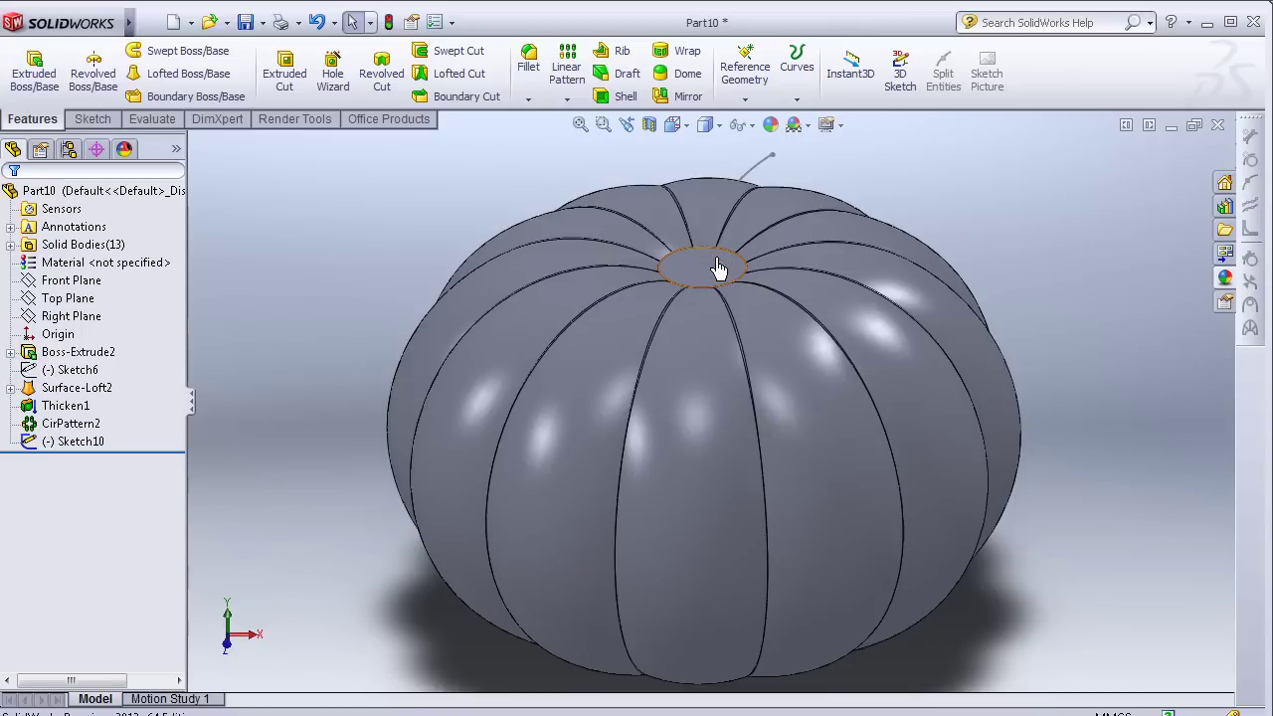
{"action": "left_click", "coordinate": [728, 276]}
{"action": "left_click", "coordinate": [802, 209]}
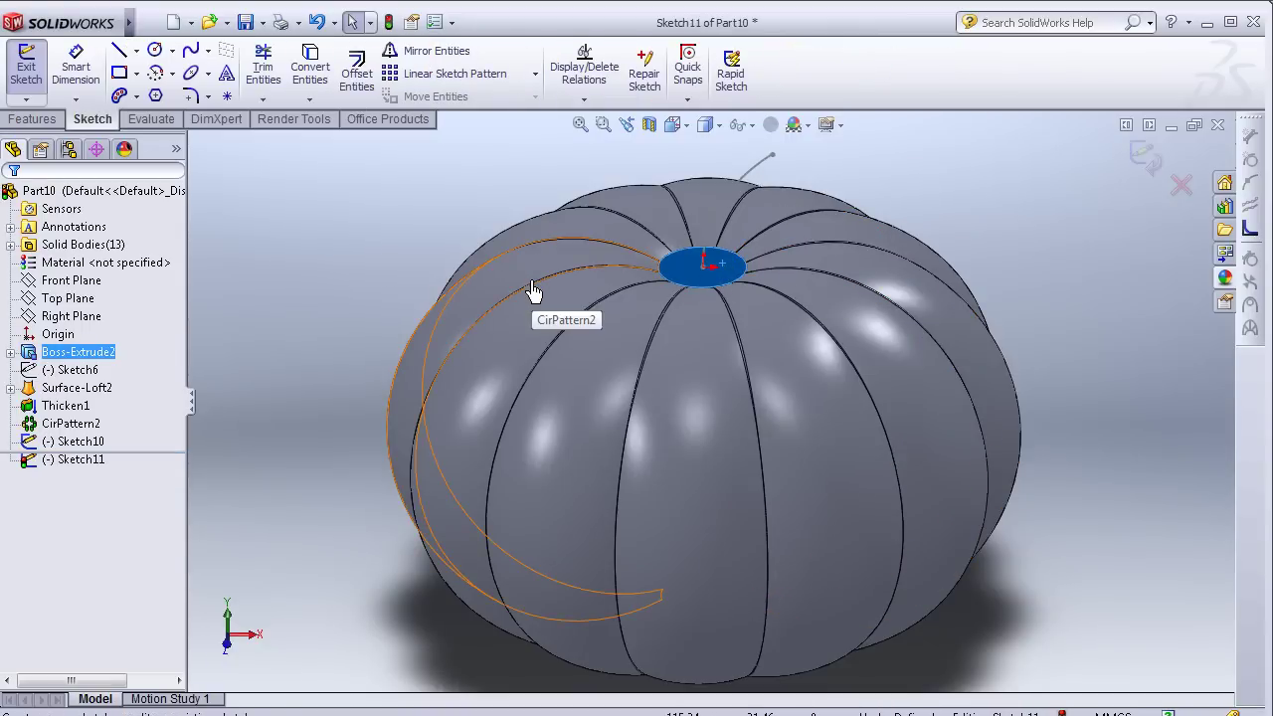
{"action": "key", "text": "space"}
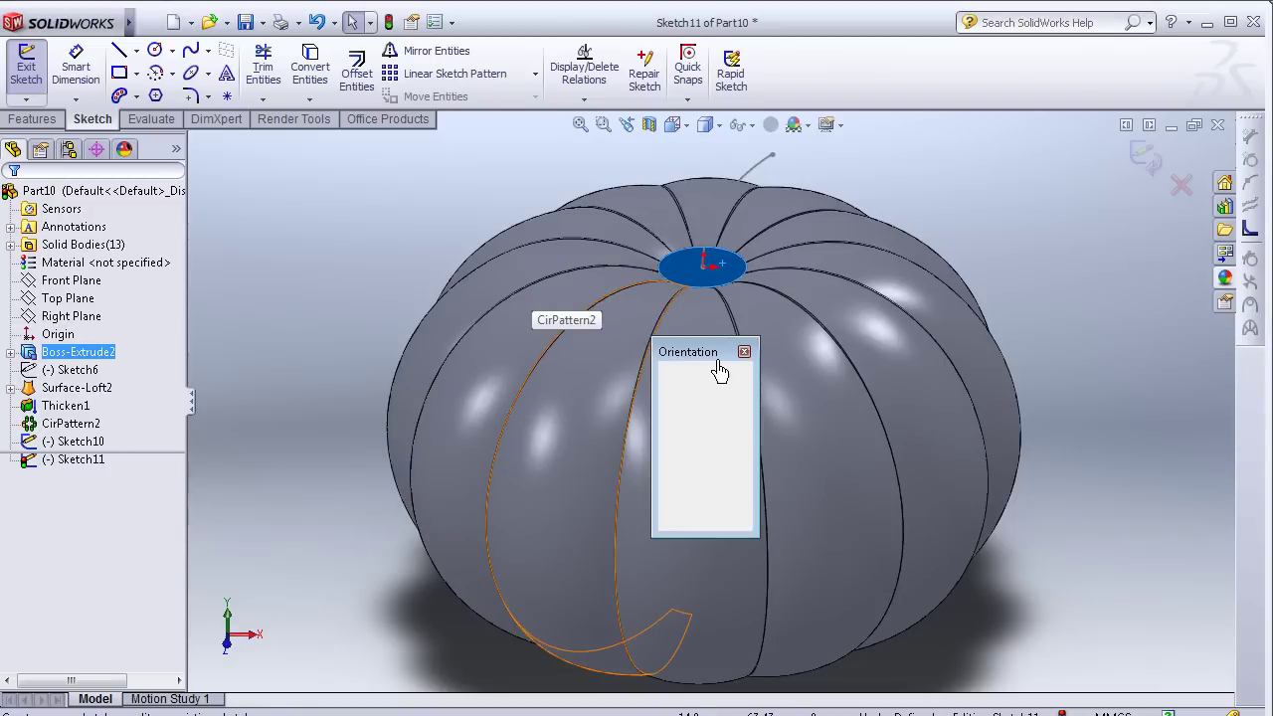
{"action": "left_click", "coordinate": [719, 406]}
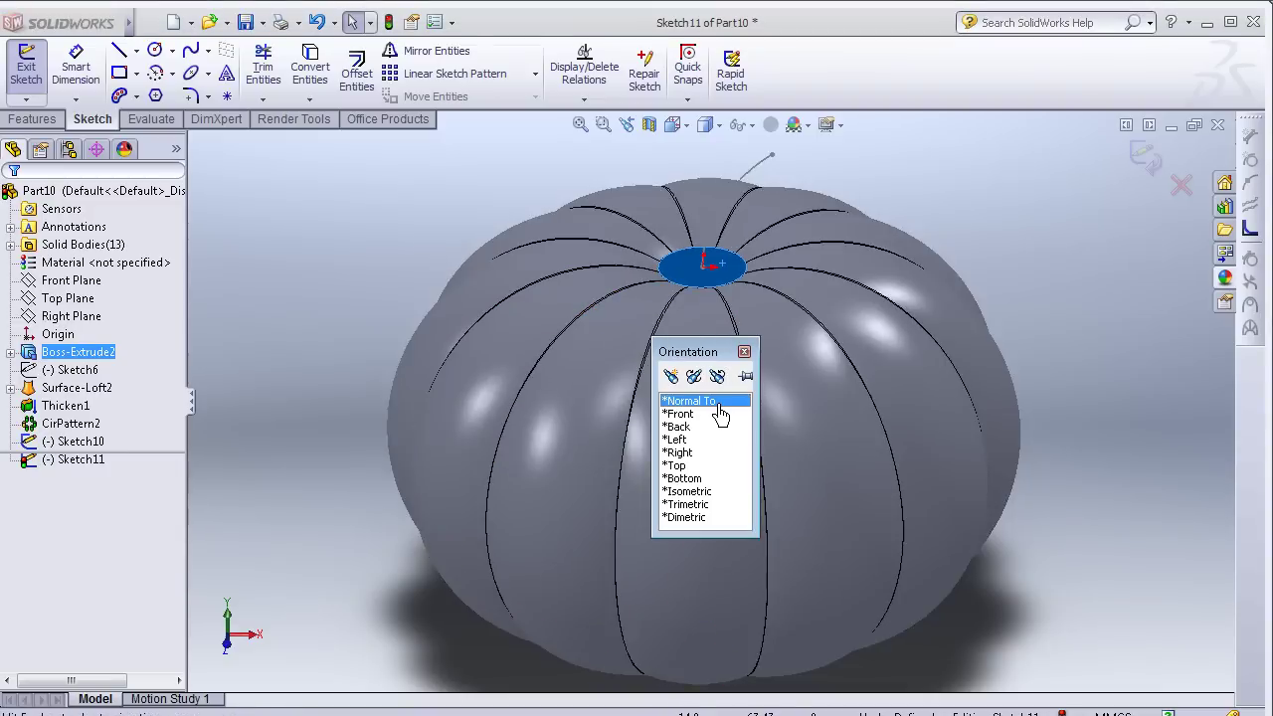
{"action": "scroll", "coordinate": [686, 448], "scroll_direction": "down", "scroll_amount": 1}
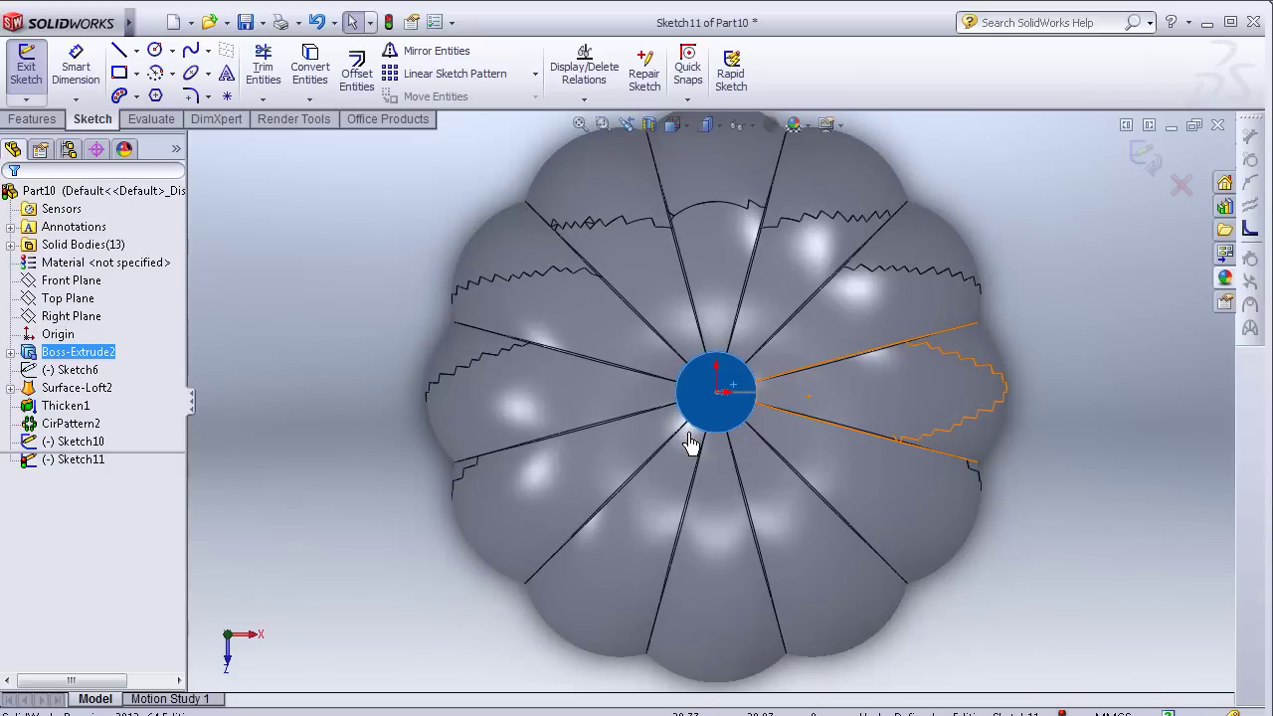
{"action": "scroll", "coordinate": [687, 448], "scroll_direction": "down", "scroll_amount": 1}
{"action": "scroll", "coordinate": [686, 448], "scroll_direction": "down", "scroll_amount": 1}
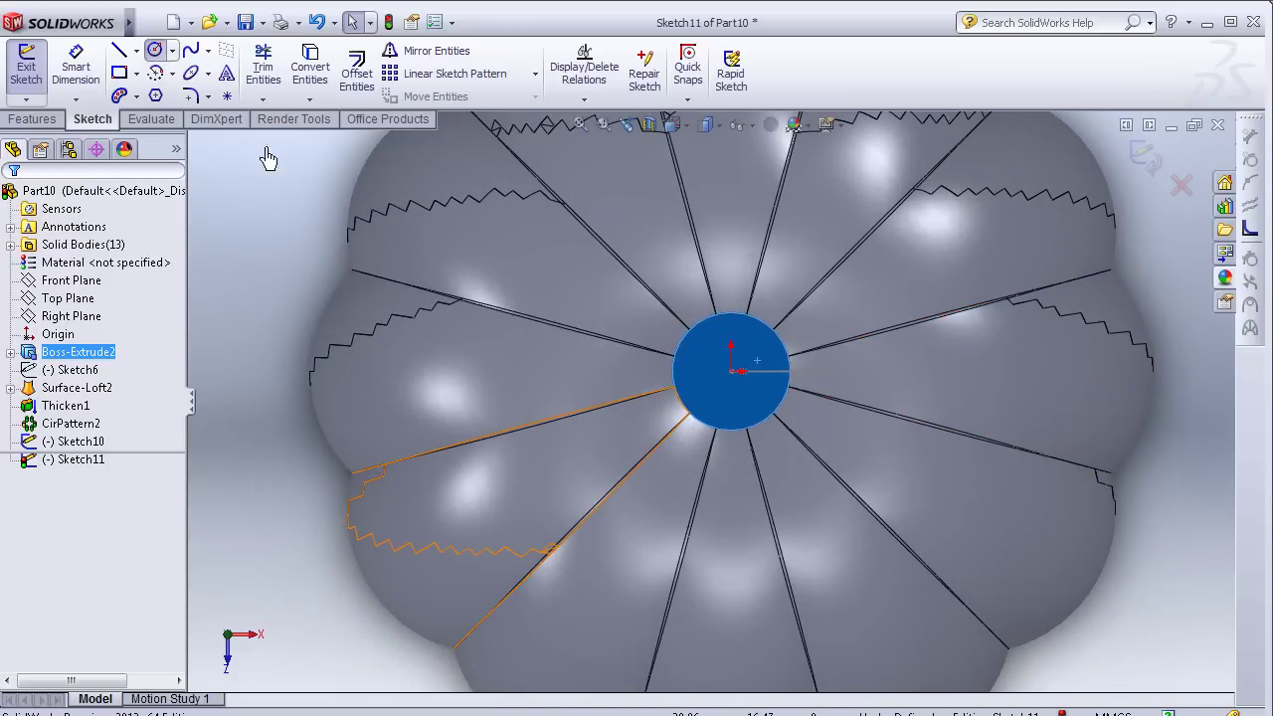
Step: Draw a circle at the origin and dimension its diameter to 16 mm
{"action": "left_click", "coordinate": [732, 373]}
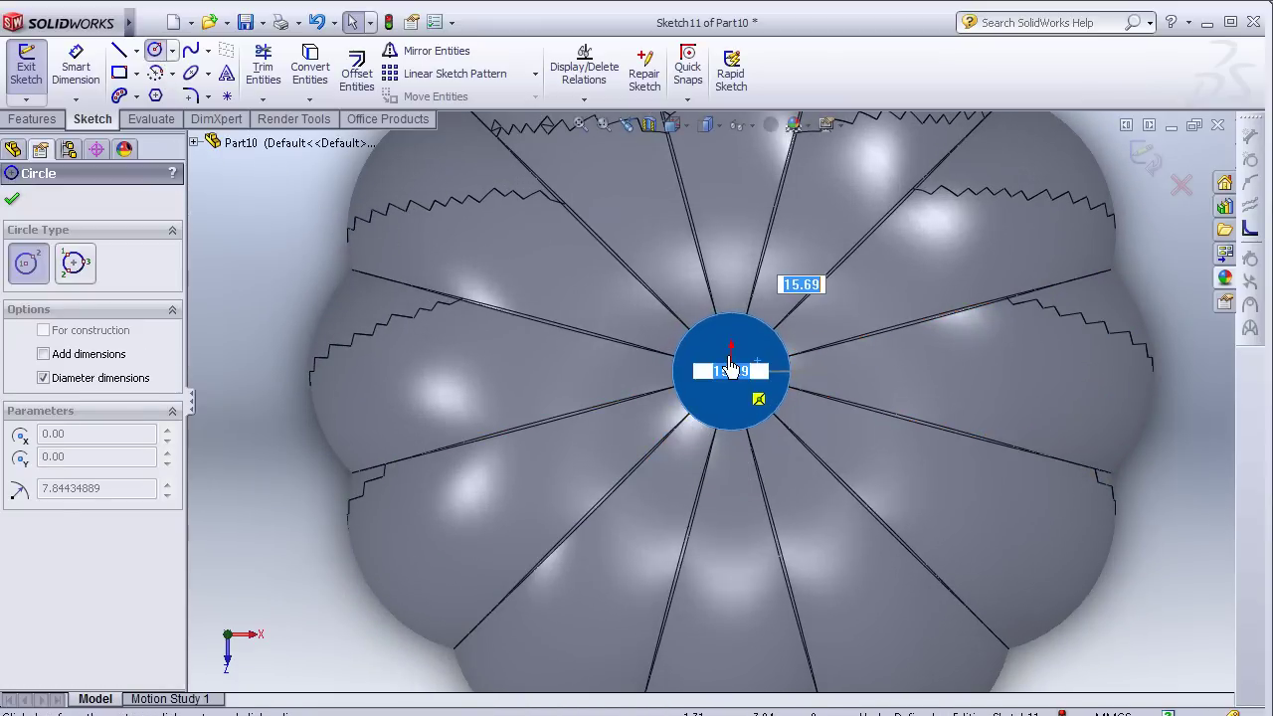
{"action": "left_click", "coordinate": [751, 358]}
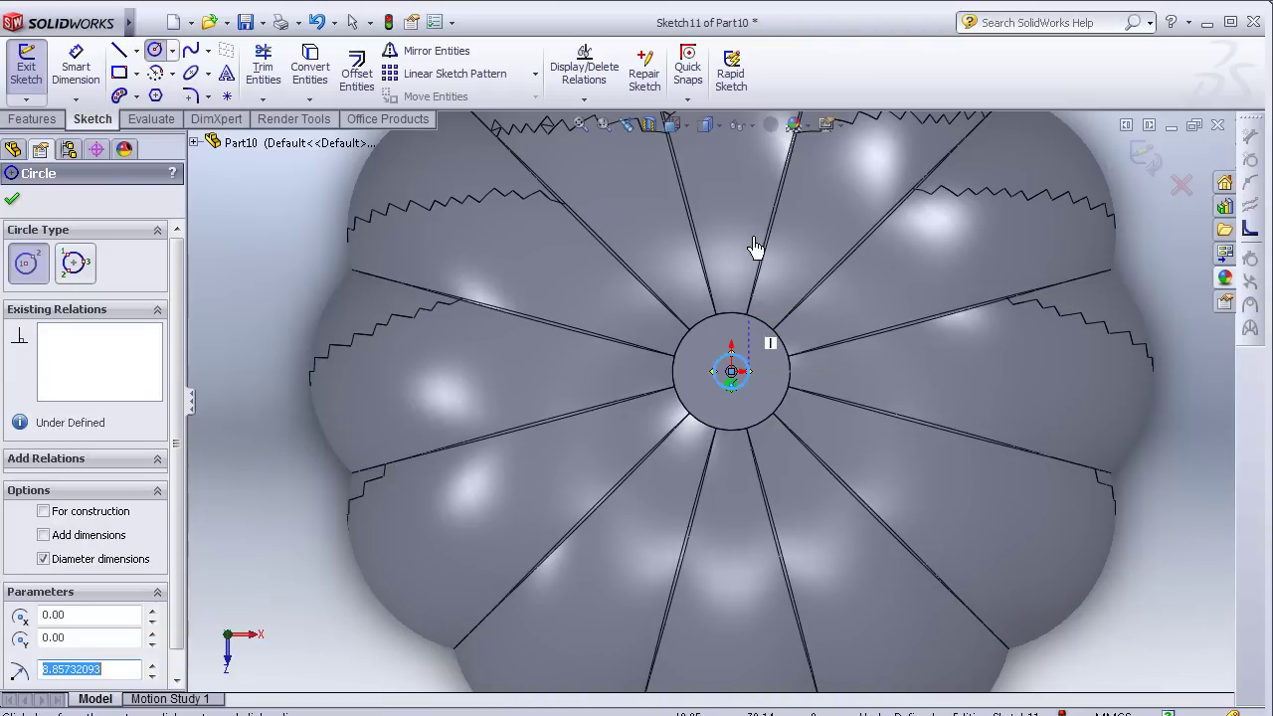
{"action": "key", "text": "d"}
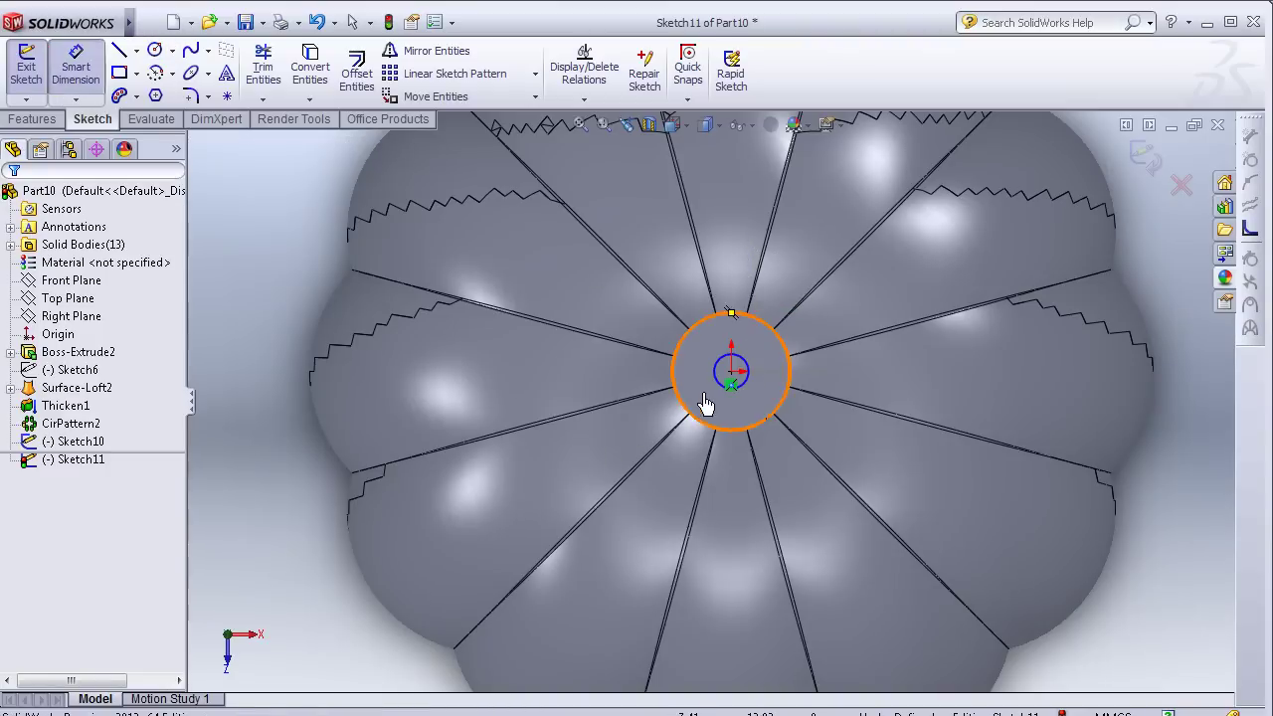
{"action": "left_click", "coordinate": [714, 395]}
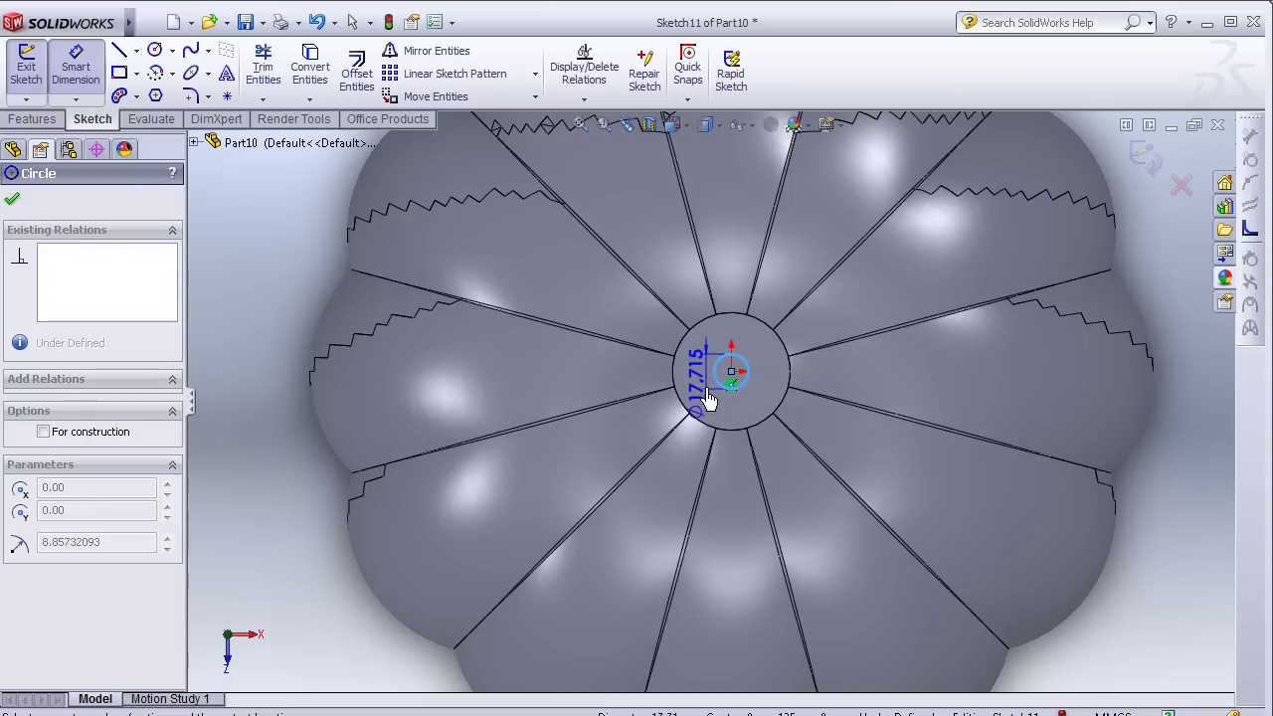
{"action": "left_click", "coordinate": [702, 400]}
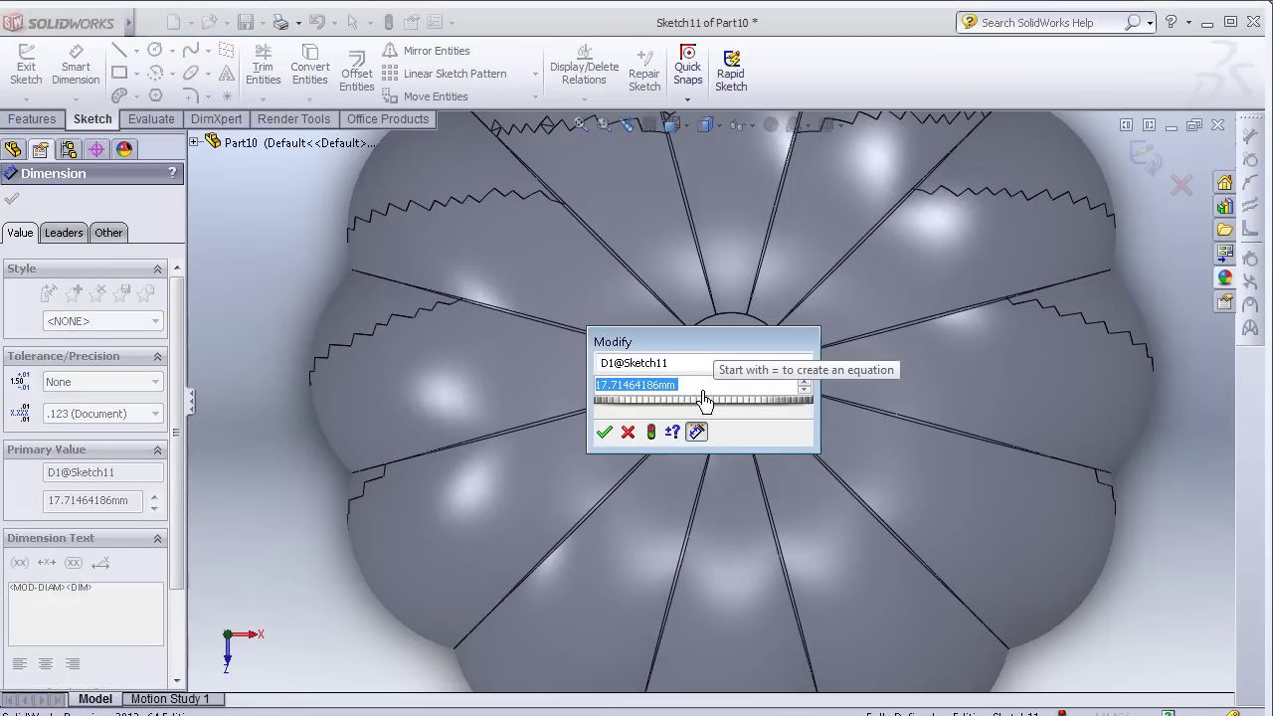
{"action": "type", "text": "16"}
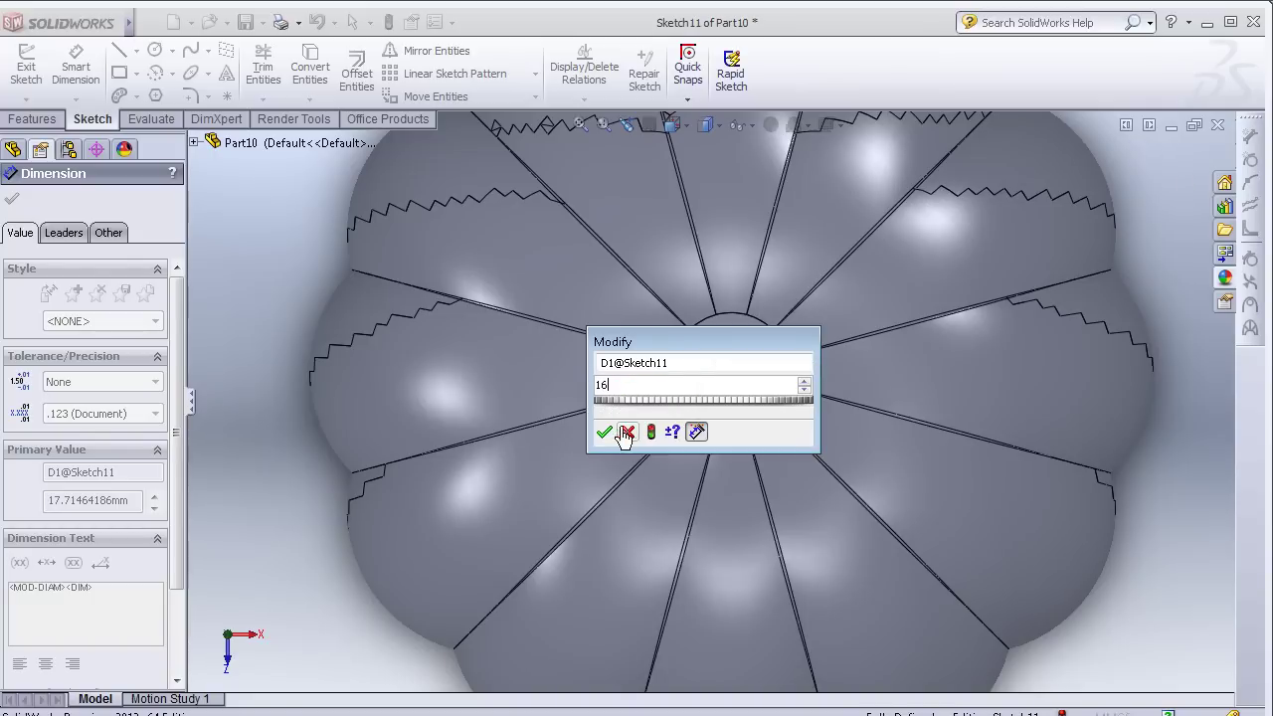
{"action": "left_click", "coordinate": [603, 433]}
Step: Sweep the 16 mm Sketch11 circle along the Sketch10 spline to create Sweep1 stem
{"action": "key", "text": "f"}
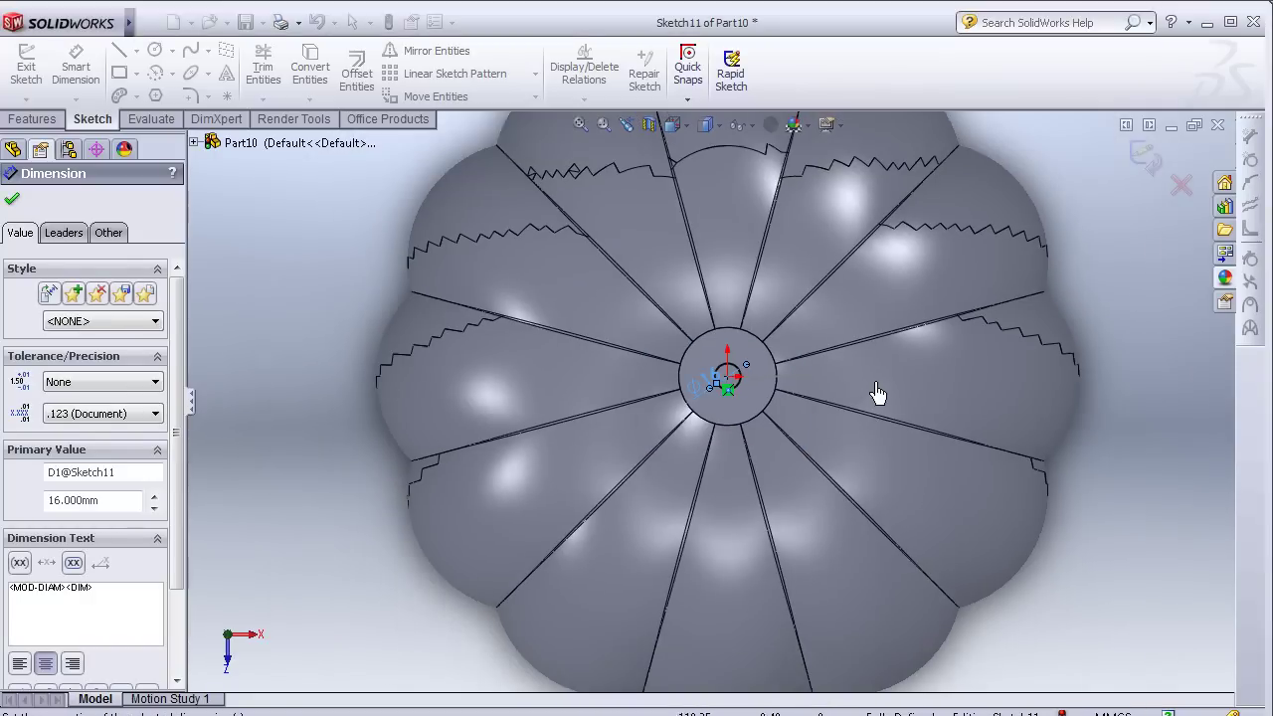
{"action": "left_click", "coordinate": [1149, 177]}
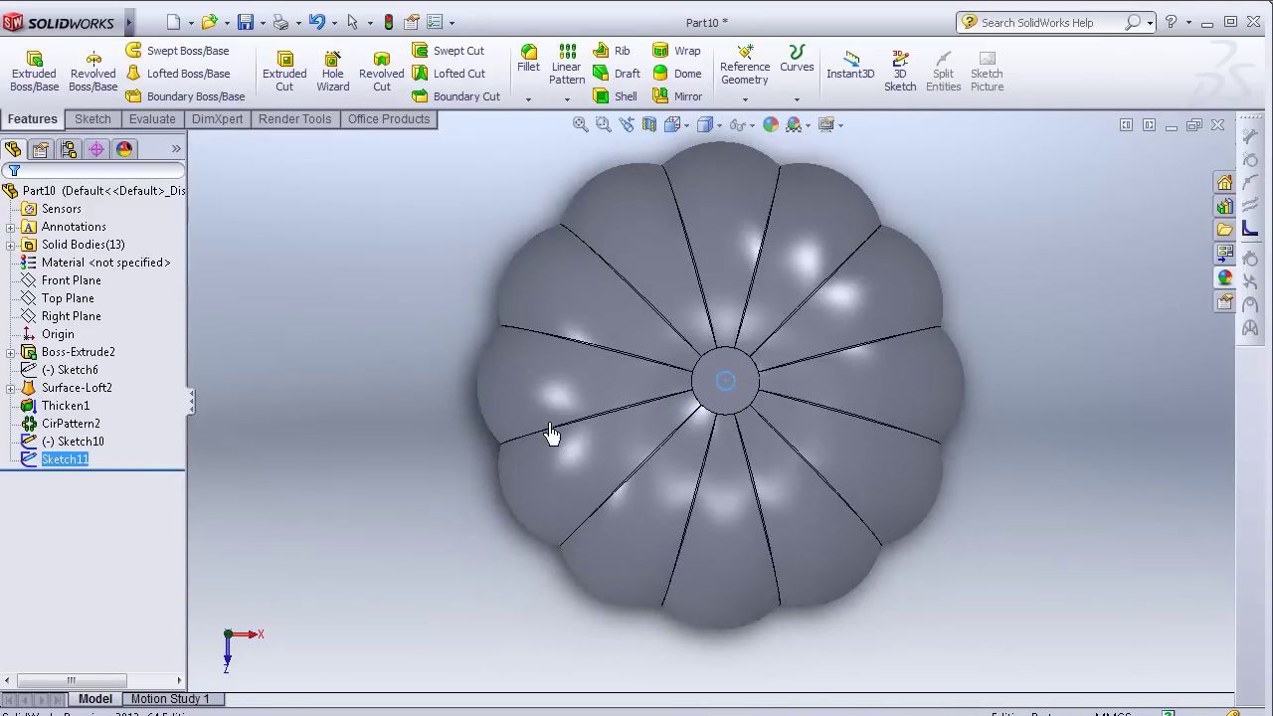
{"action": "mouse_move", "coordinate": [548, 432]}
{"action": "middle_mouse_down"}
{"action": "mouse_move", "coordinate": [506, 364]}
{"action": "mouse_move", "coordinate": [527, 351]}
{"action": "middle_mouse_up"}
{"action": "left_click", "coordinate": [188, 51]}
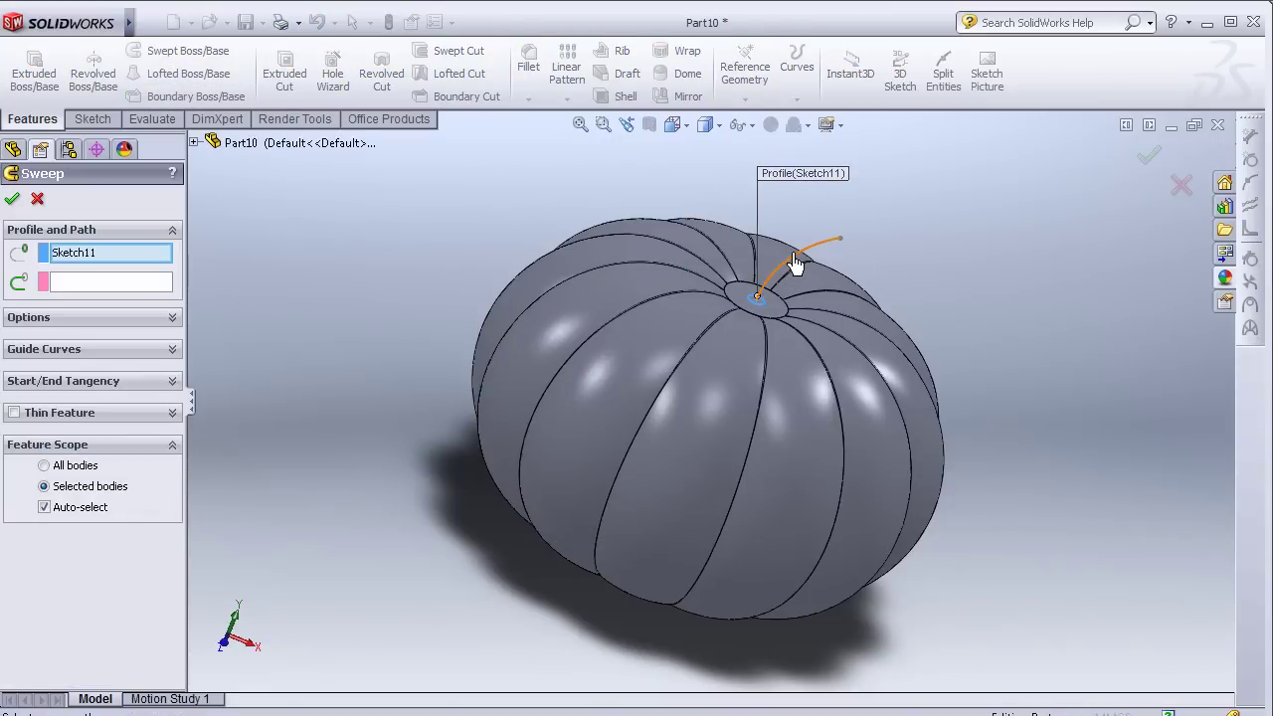
{"action": "left_click", "coordinate": [50, 290]}
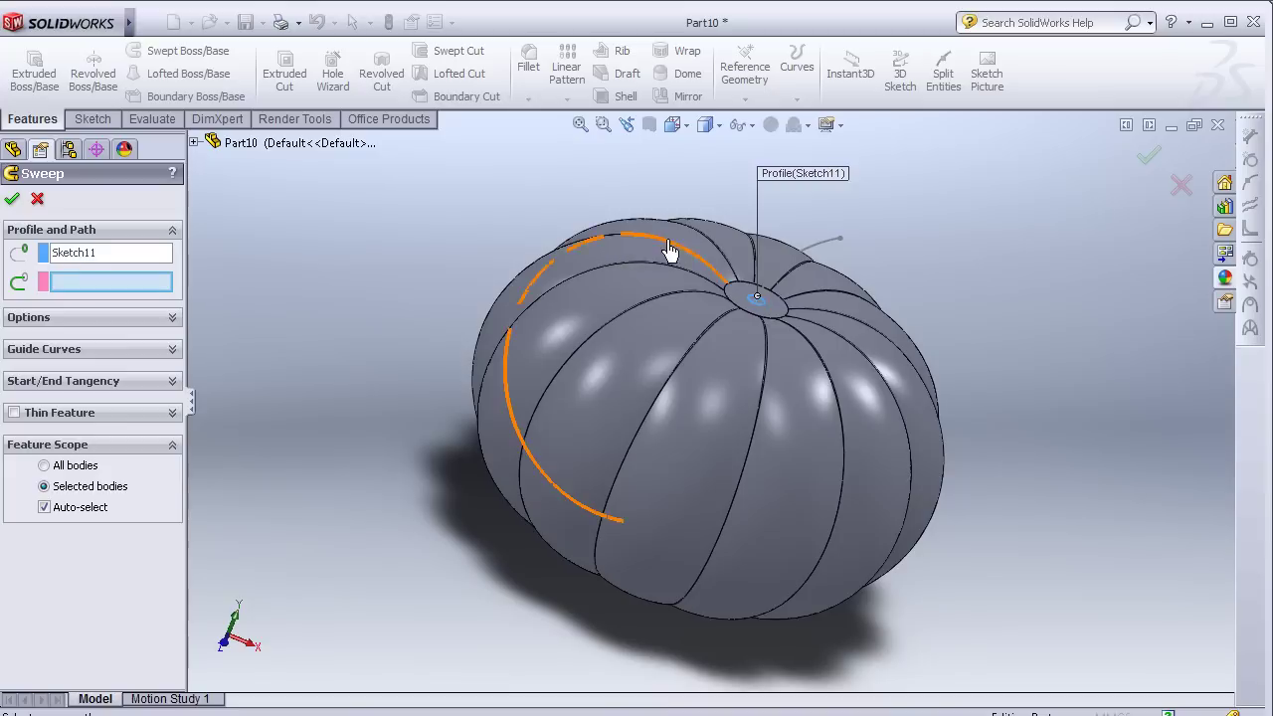
{"action": "left_click", "coordinate": [832, 253]}
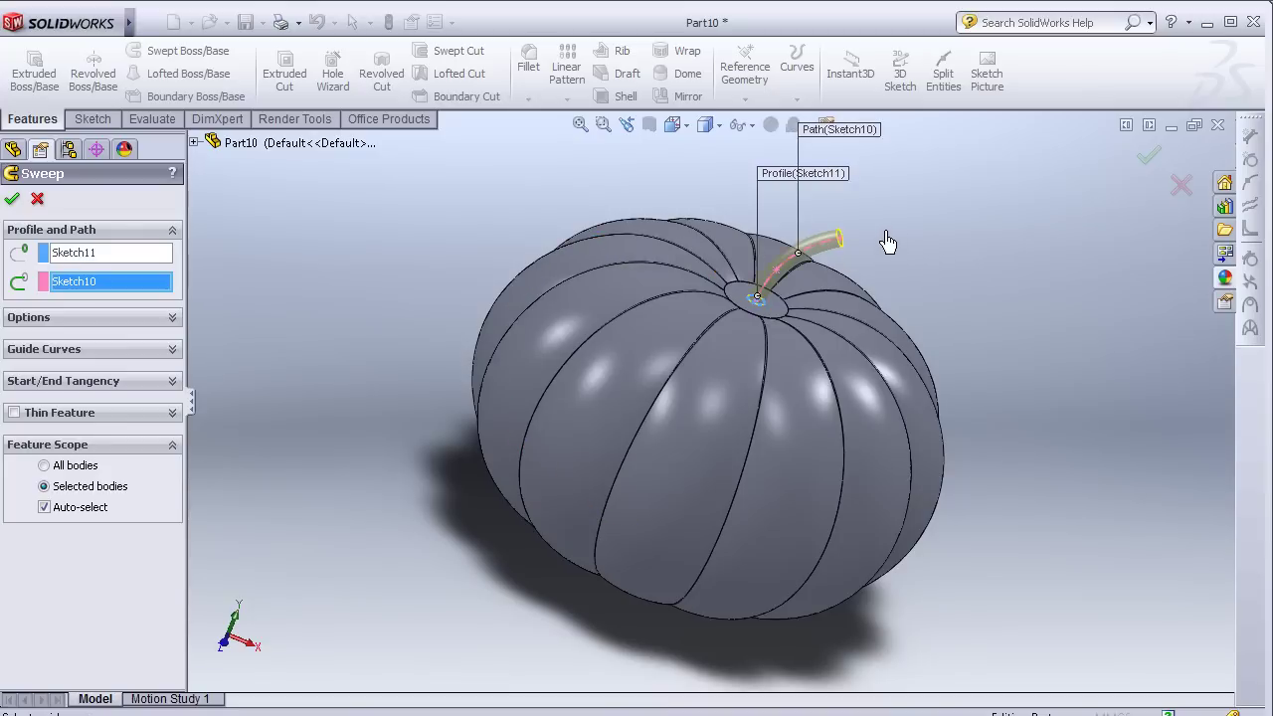
{"action": "middle_click_drag", "start_coordinate": [888, 243], "coordinate": [880, 237]}
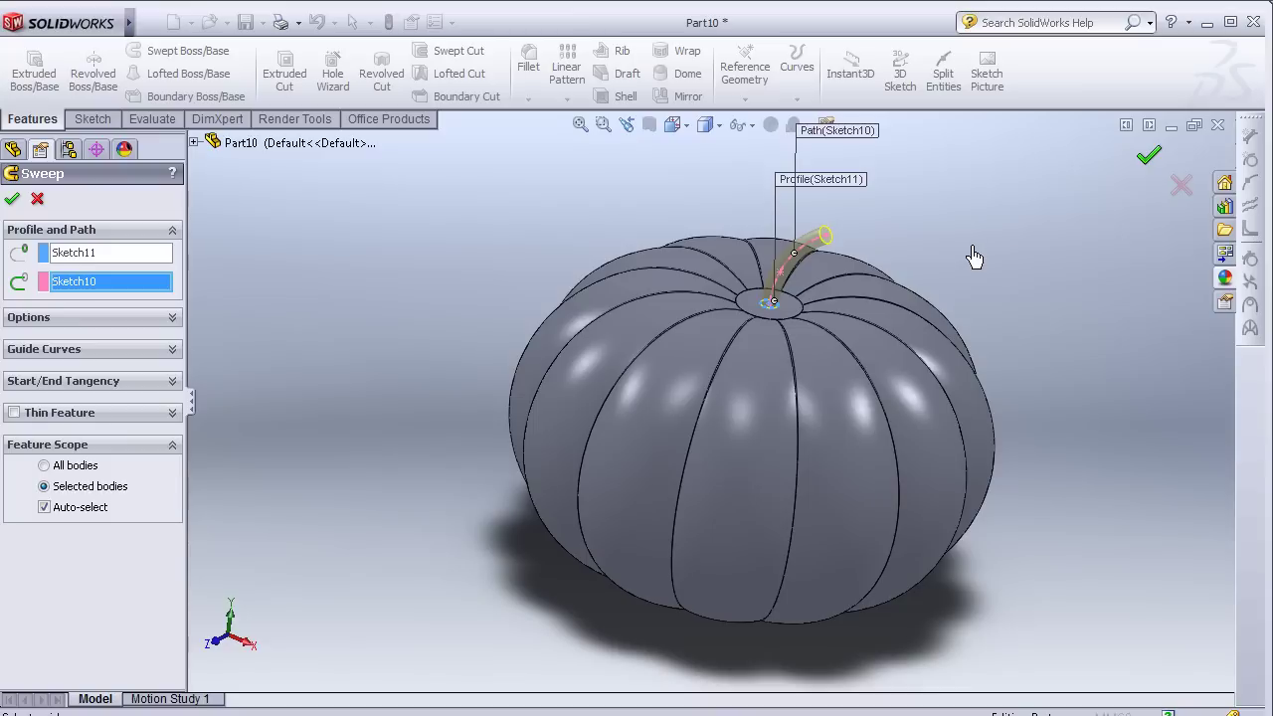
{"action": "key", "text": "Return"}
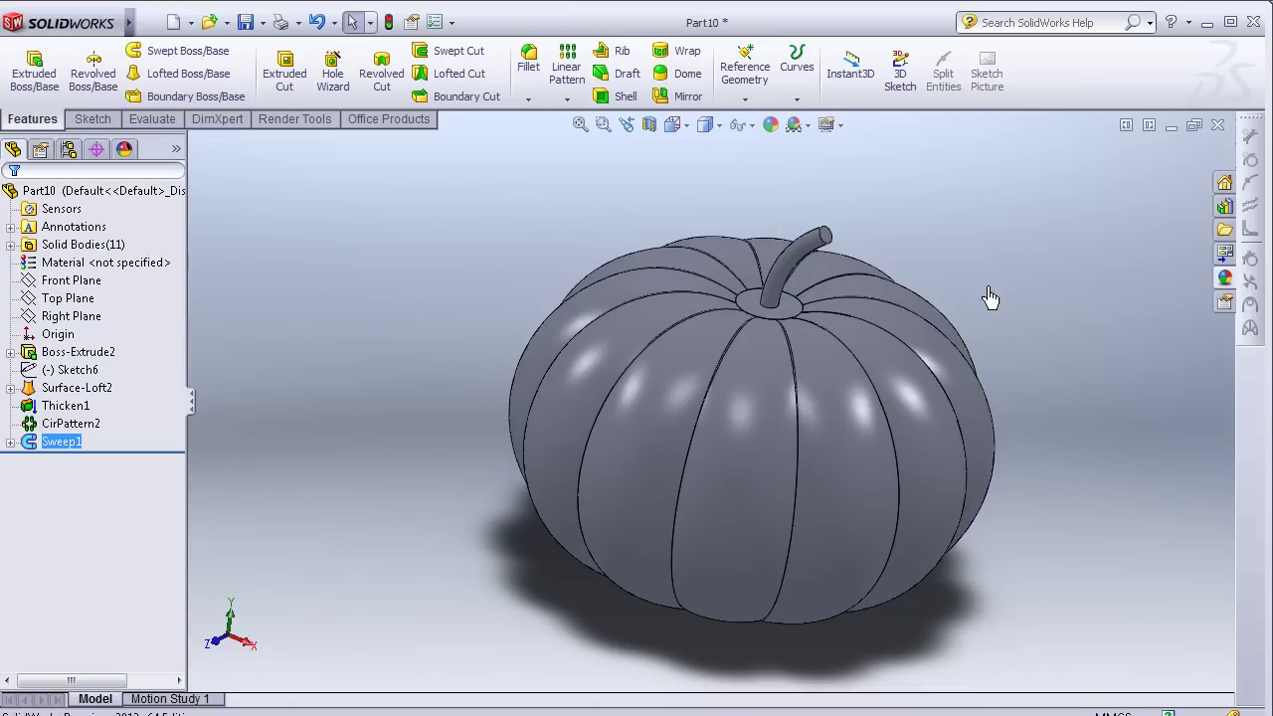
Step: Rotate the stemmed pumpkin to an angled side view and select the Front Plane
{"action": "mouse_move", "coordinate": [1024, 317]}
{"action": "middle_mouse_down"}
{"action": "mouse_move", "coordinate": [1068, 265]}
{"action": "mouse_move", "coordinate": [1038, 292]}
{"action": "mouse_move", "coordinate": [1009, 284]}
{"action": "mouse_move", "coordinate": [926, 211]}
{"action": "mouse_move", "coordinate": [1108, 253]}
{"action": "mouse_move", "coordinate": [952, 355]}
{"action": "mouse_move", "coordinate": [924, 420]}
{"action": "mouse_move", "coordinate": [895, 412]}
{"action": "middle_mouse_up"}
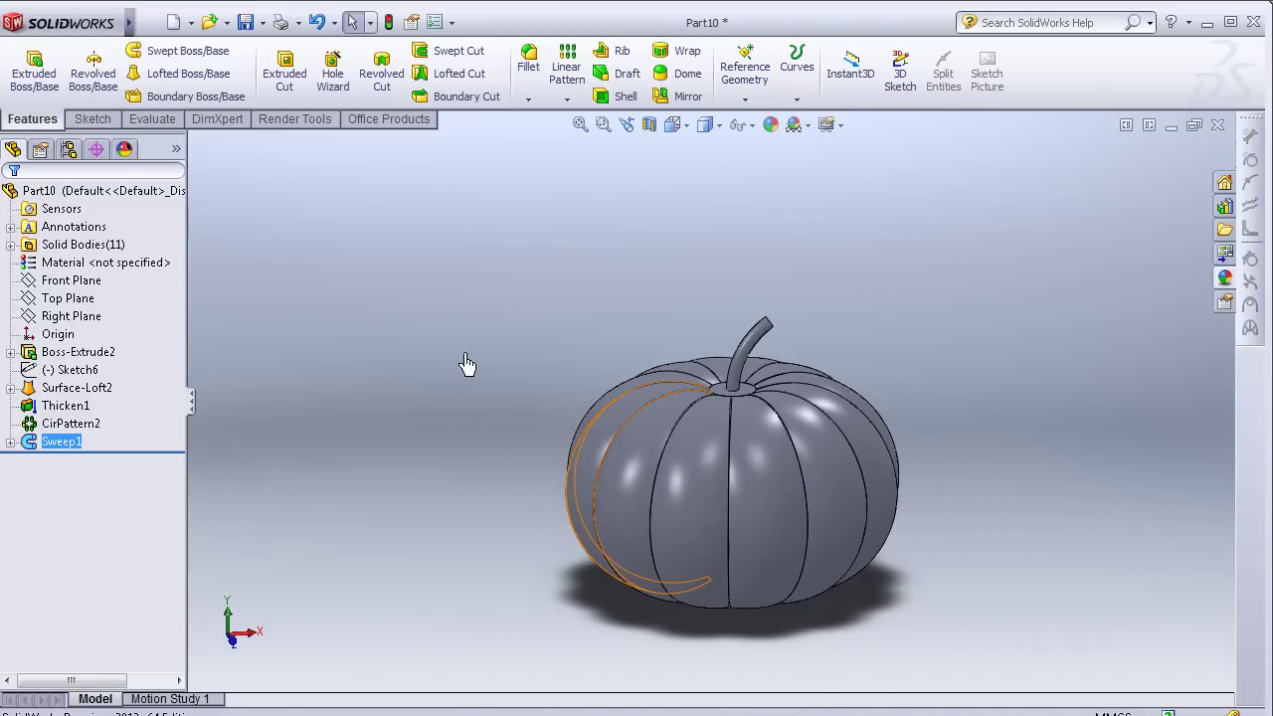
{"action": "left_click", "coordinate": [70, 281]}
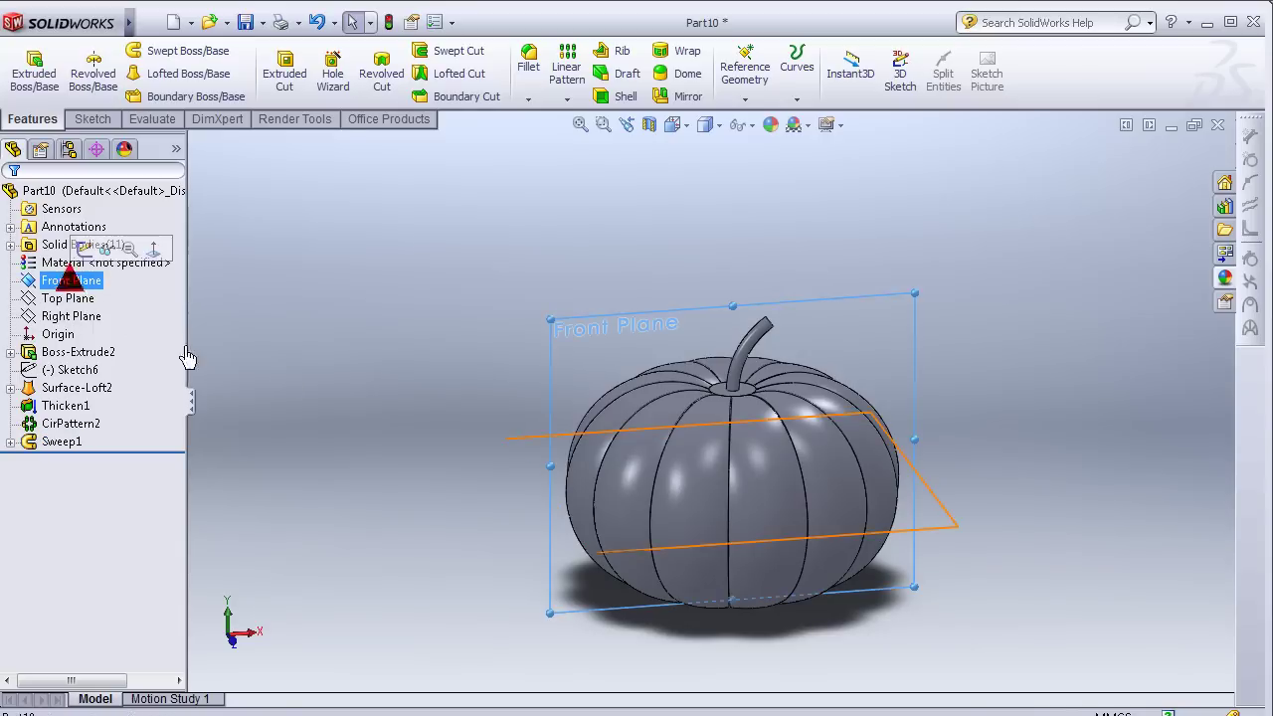
{"action": "mouse_move", "coordinate": [386, 372]}
{"action": "middle_mouse_down"}
{"action": "mouse_move", "coordinate": [358, 364]}
{"action": "mouse_move", "coordinate": [412, 356]}
{"action": "middle_mouse_up"}
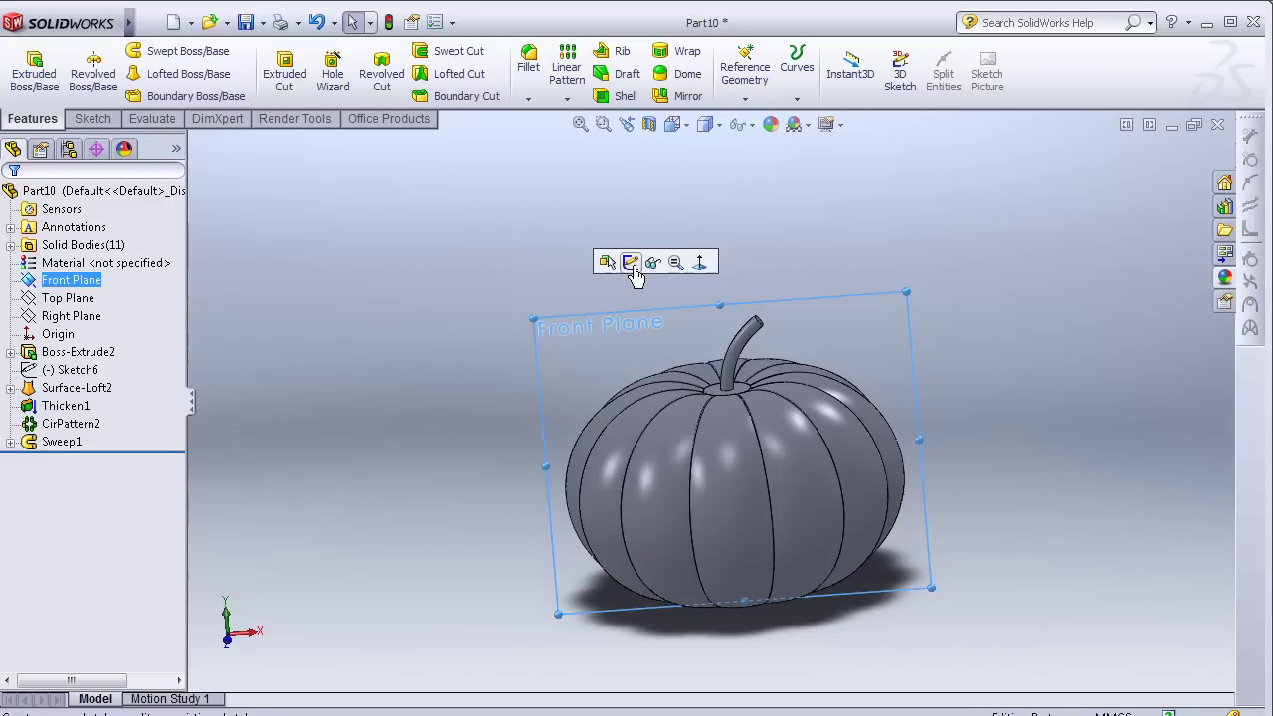
Step: Open Sketch12 on the Front Plane and switch to the *Front view
{"action": "left_click", "coordinate": [627, 261]}
{"action": "key", "text": "space"}
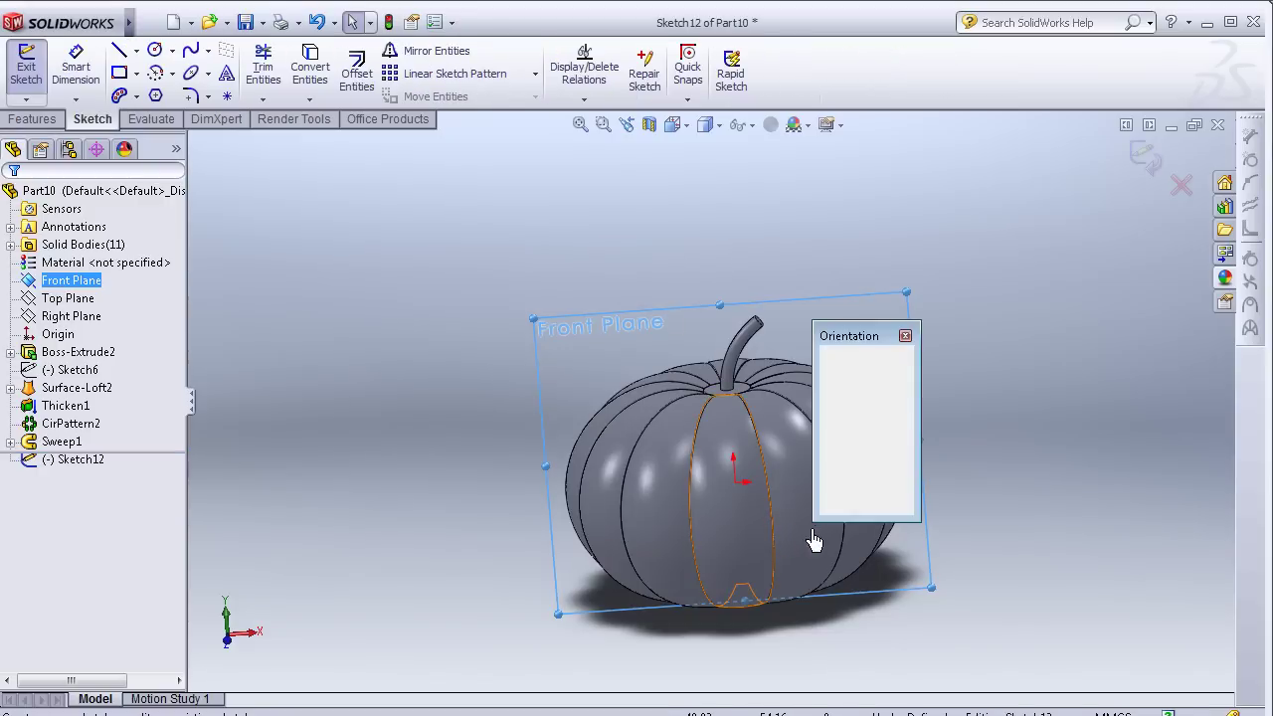
{"action": "left_click", "coordinate": [877, 398]}
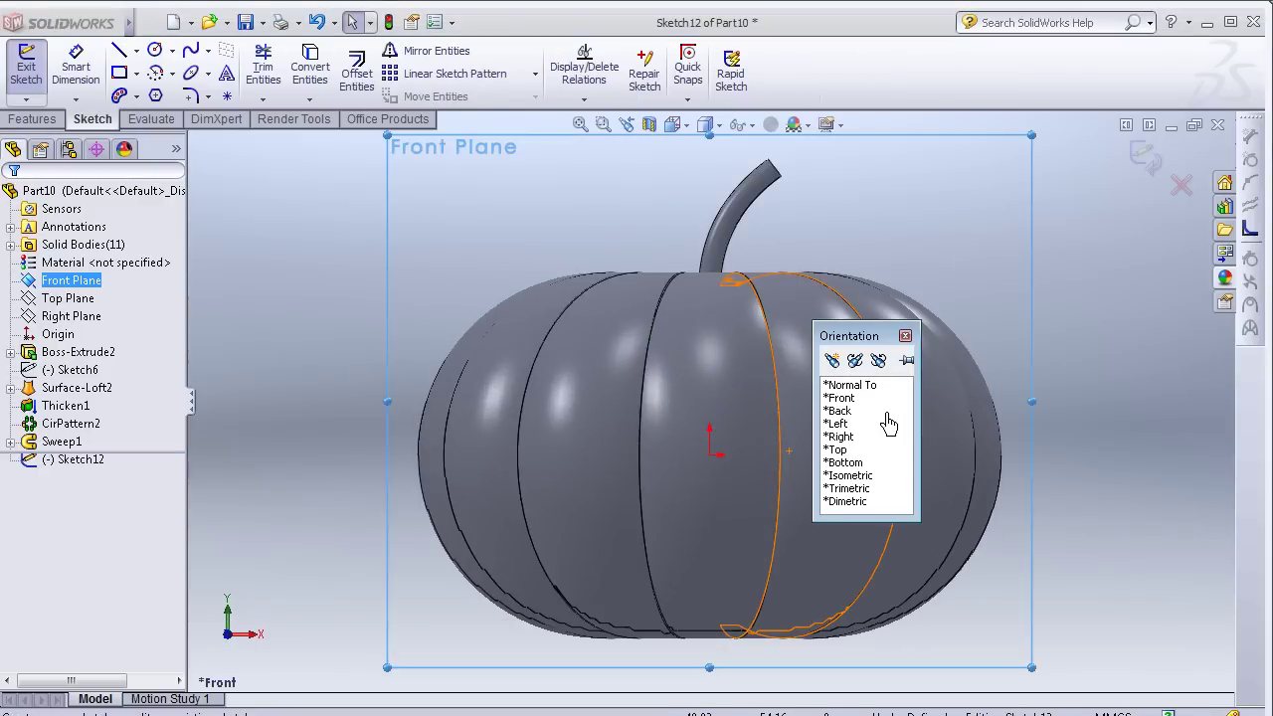